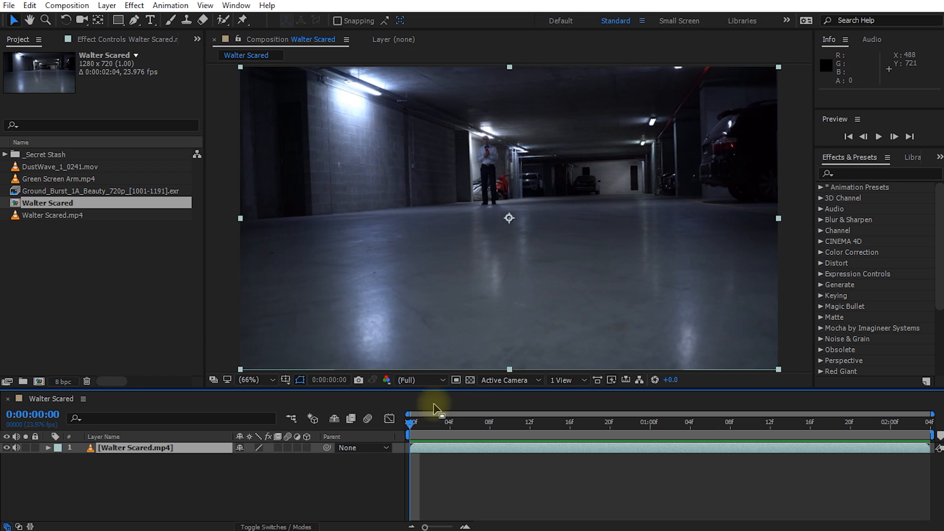
Scrub through the opening frames of the Walter Scared footage and return to its start
left_click_drag(412, 429, 490, 429)
left_click(563, 189)
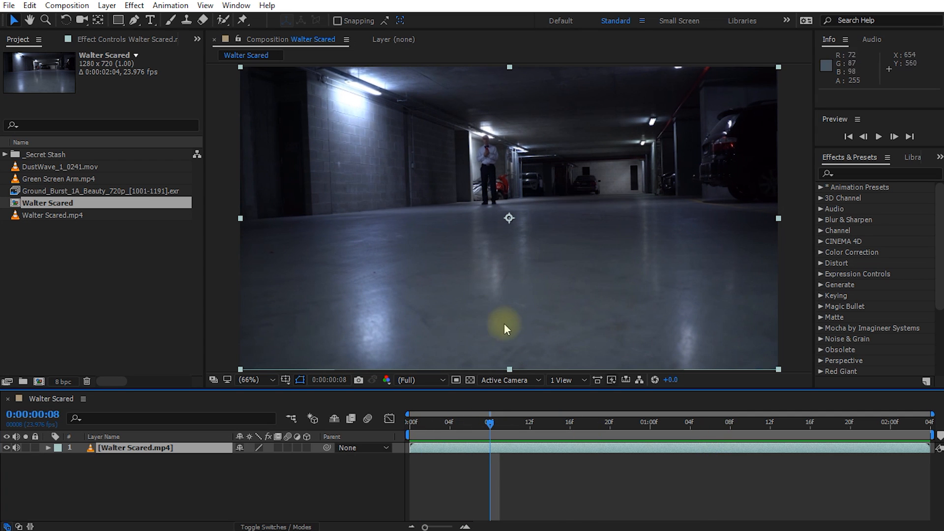
left_click_drag(490, 423, 389, 438)
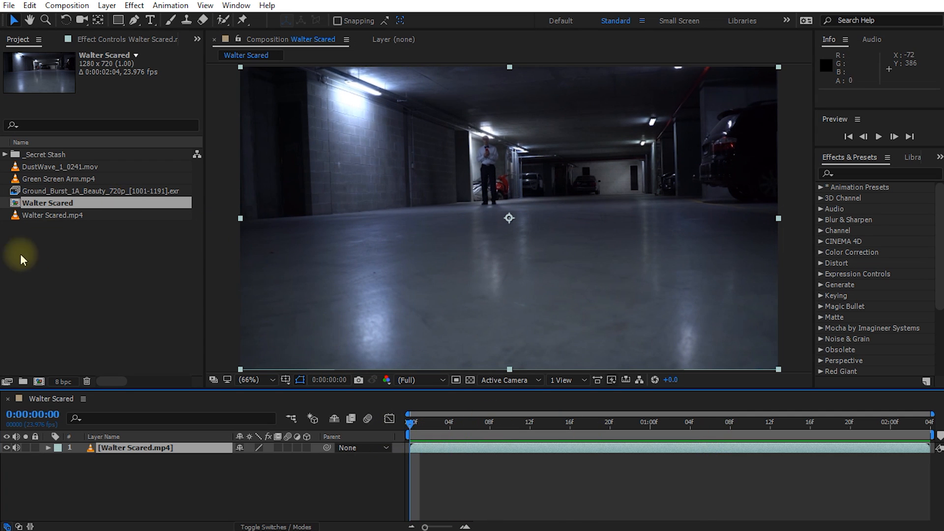
Create a new composition from Green Screen Arm.mp4 and scrub through it to review the arm movement
left_click(66, 181)
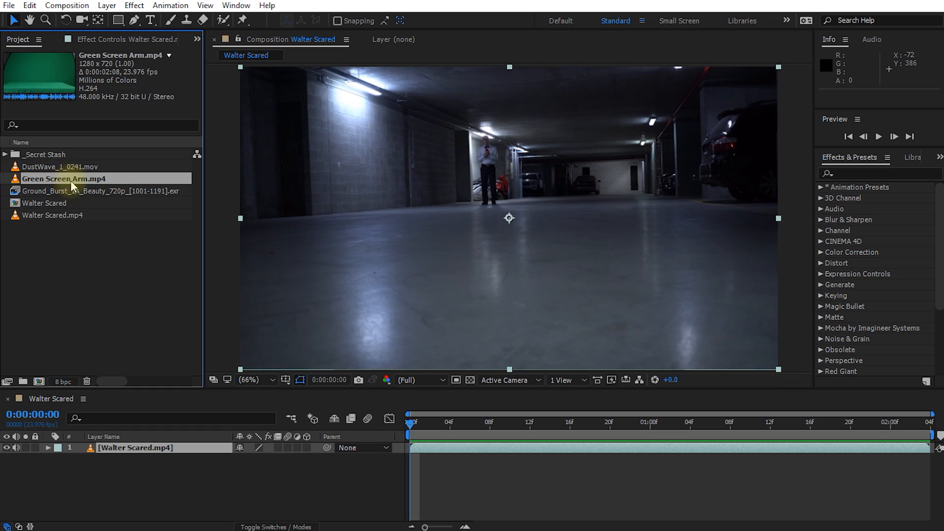
left_click_drag(46, 178, 40, 383)
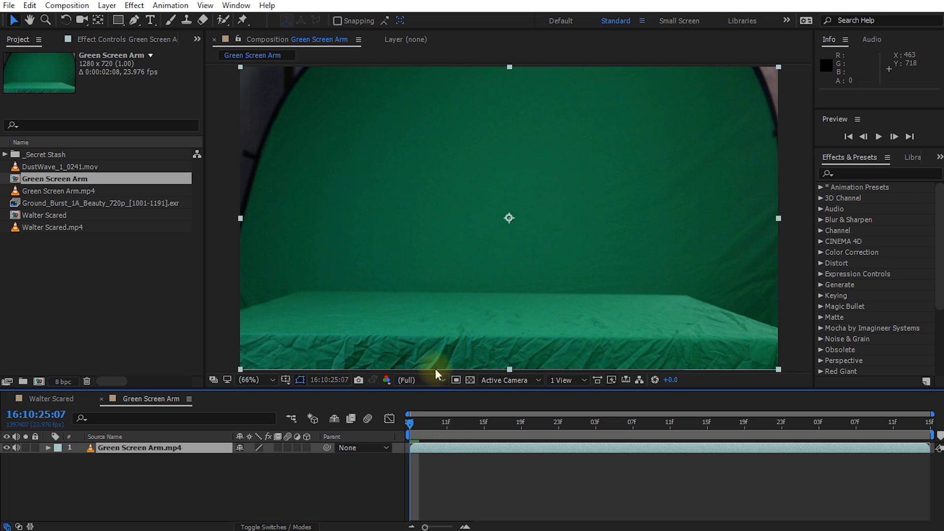
left_click_drag(416, 430, 605, 428)
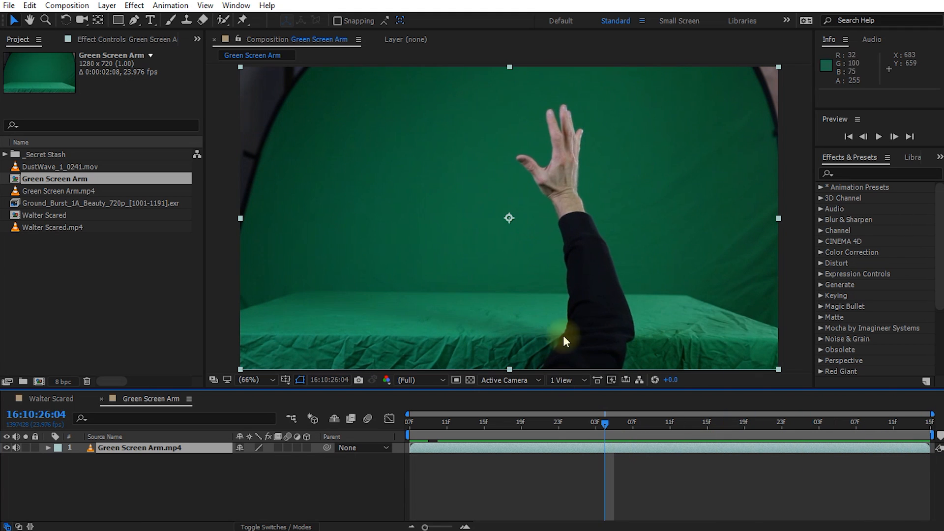
left_click(610, 430)
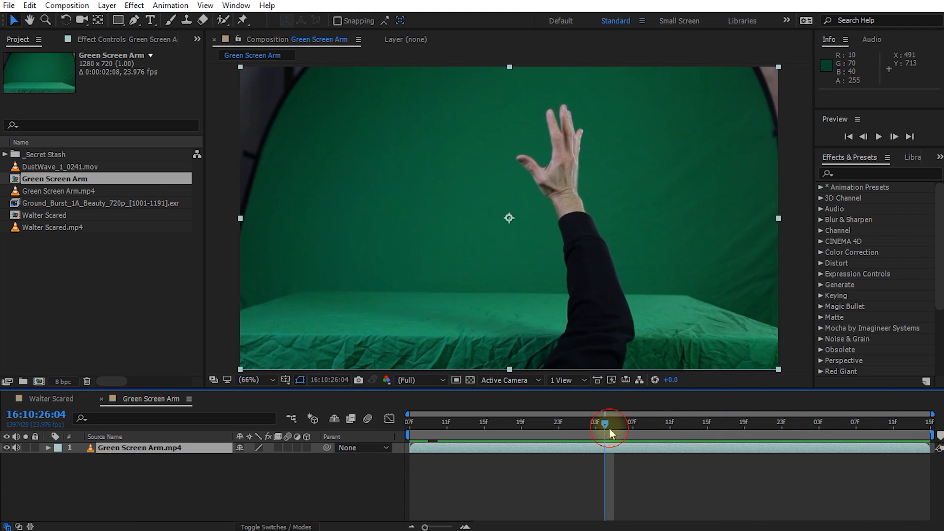
Add the Ground_Burst_1A_Beauty_720p sequence above the footage in the Walter Scared composition and place it on the floor at about 665.8, 460.0
left_click(49, 398)
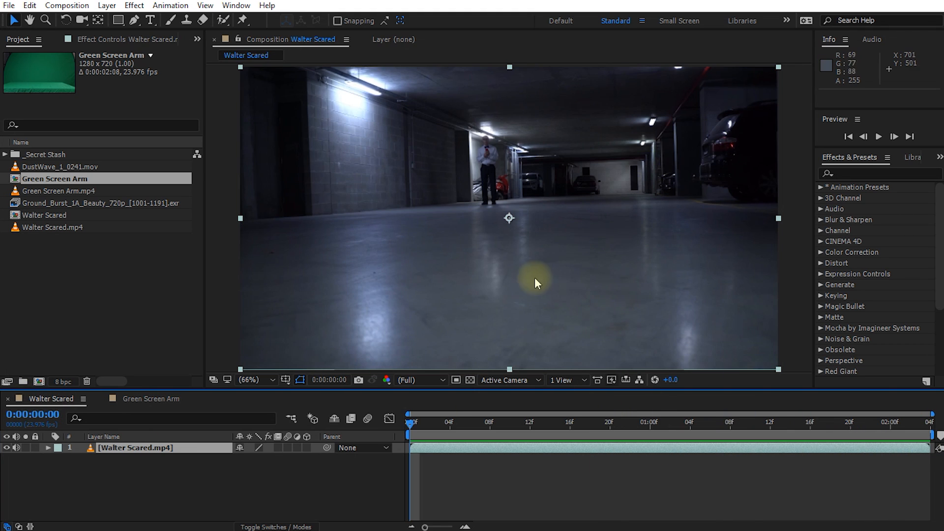
left_click(106, 205)
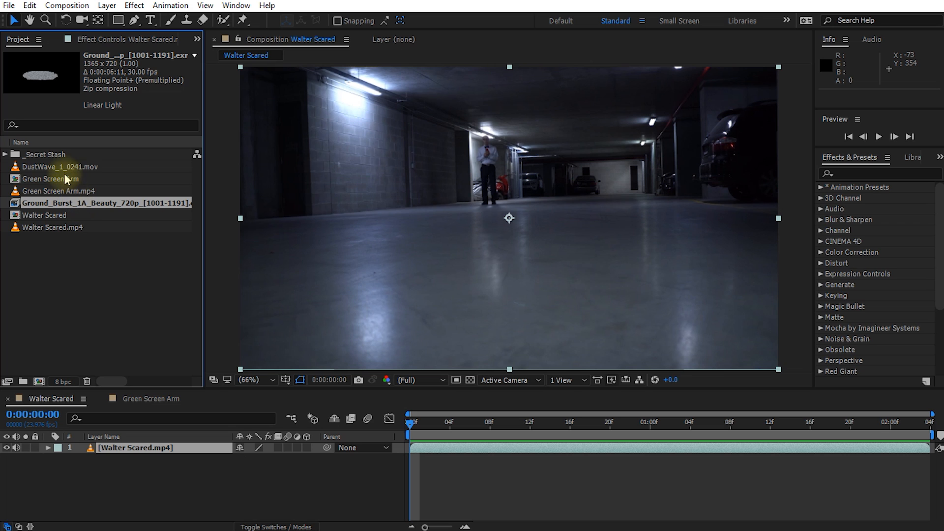
left_click(46, 167)
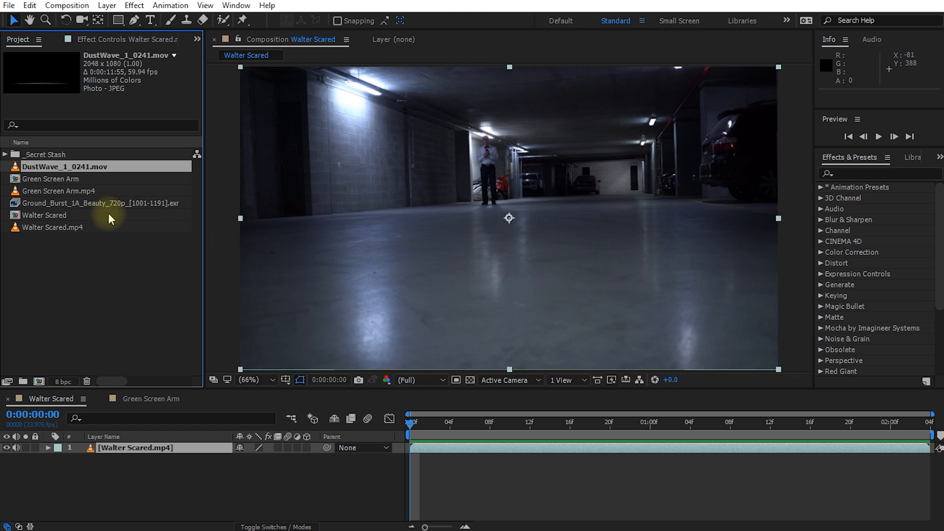
left_click(68, 203)
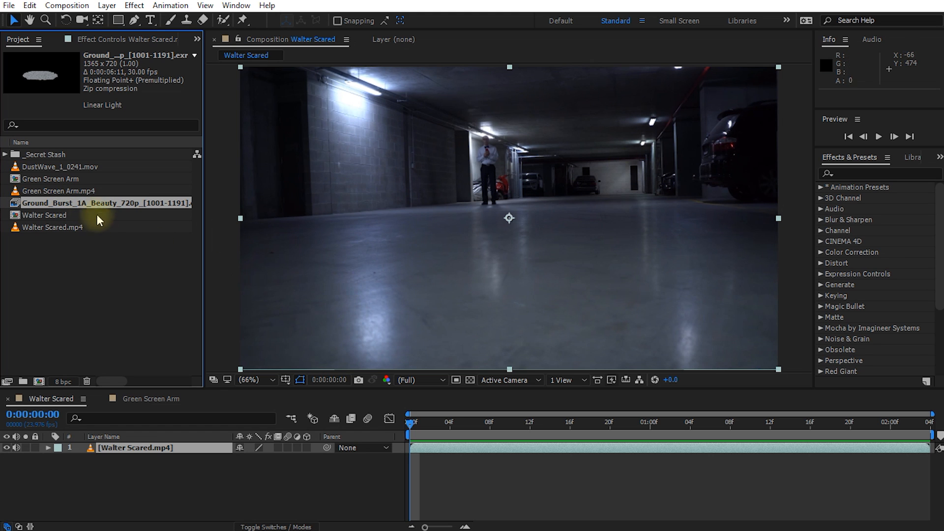
left_click_drag(48, 204, 118, 449)
left_click_drag(500, 239, 489, 274)
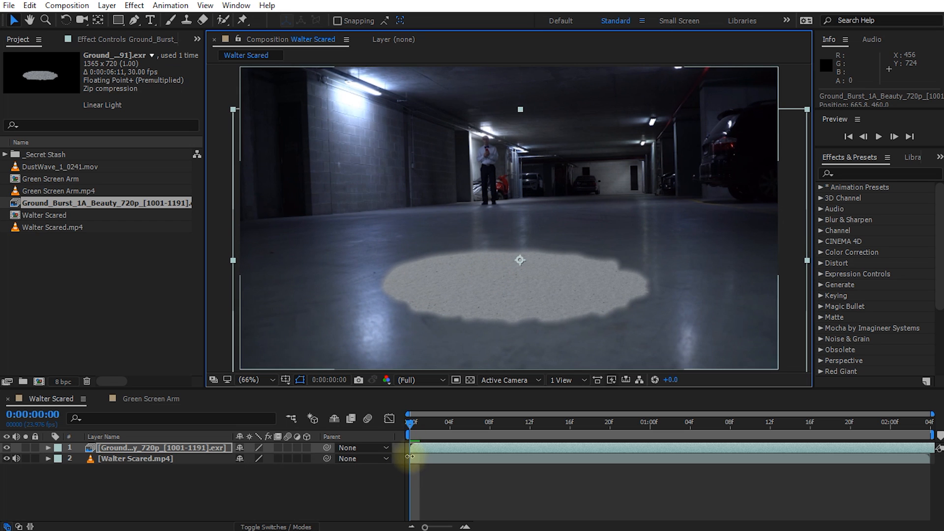
Compare the shot with the ground burst layer hidden and shown, and scrub through the debris animation
left_click_drag(411, 426, 590, 436)
left_click(6, 447)
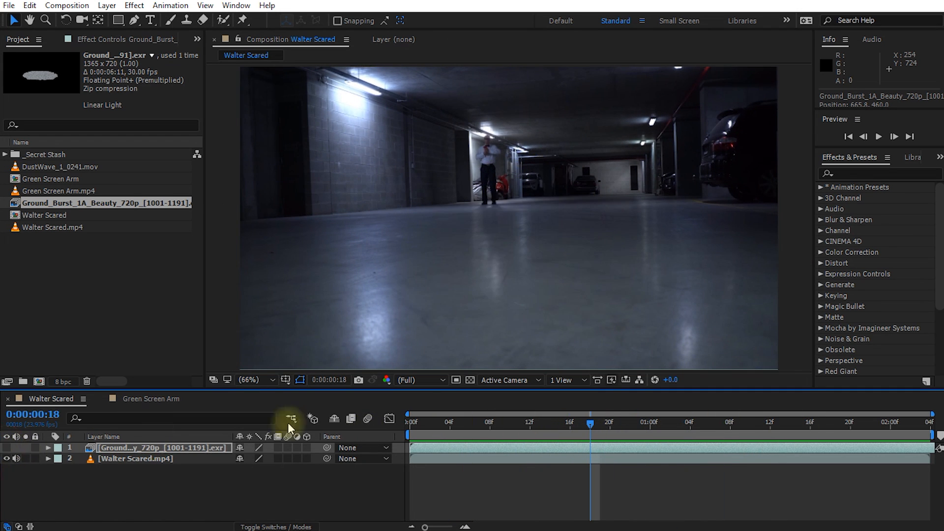
left_click_drag(589, 424, 600, 446)
left_click(6, 448)
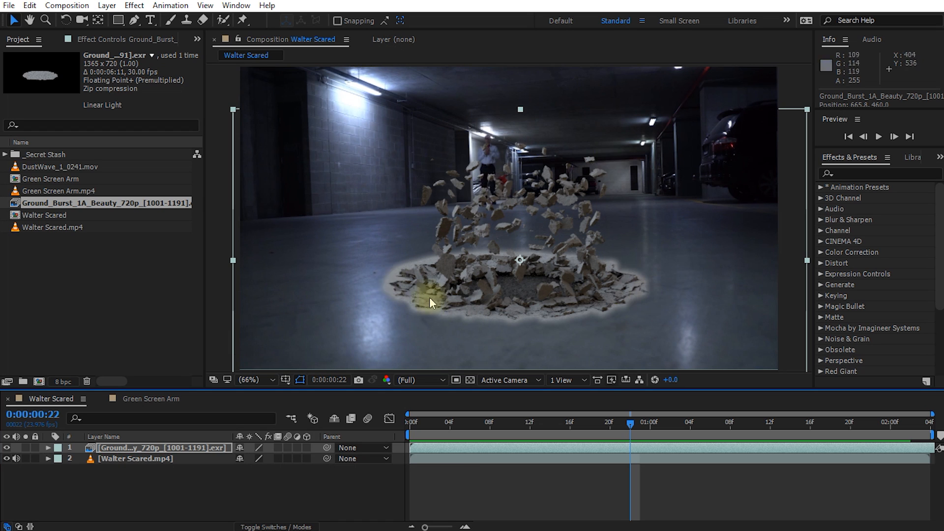
left_click_drag(641, 423, 742, 419)
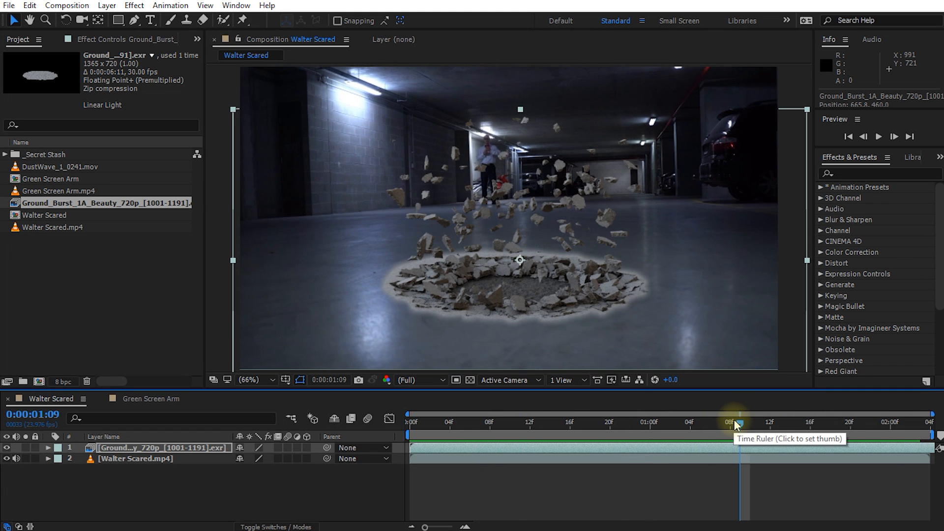
Display the Tracker controls and enlarge the lower workspace area so that they all fit
left_click(236, 6)
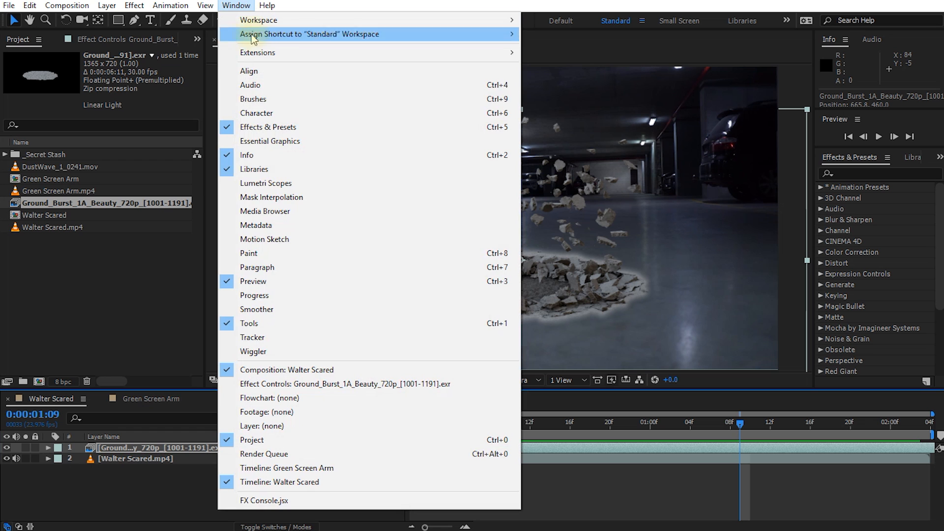
left_click(253, 338)
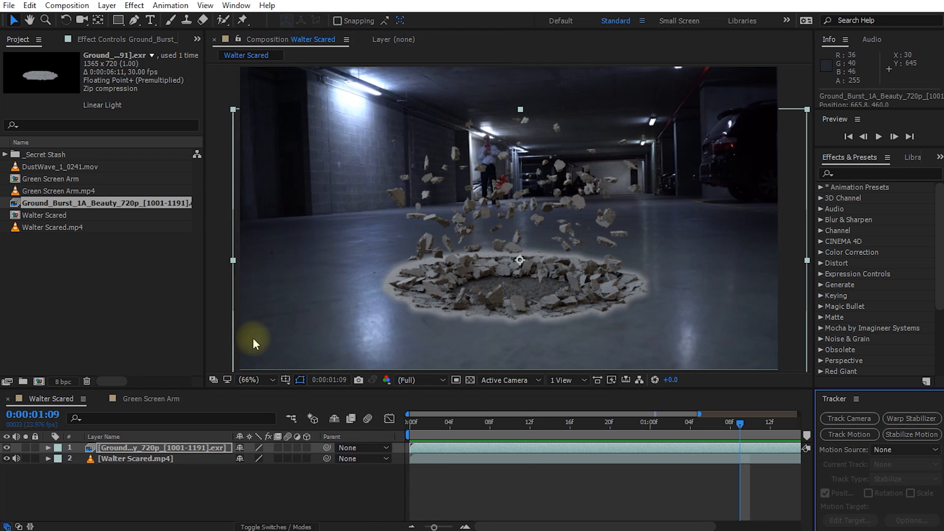
left_click_drag(396, 391, 399, 359)
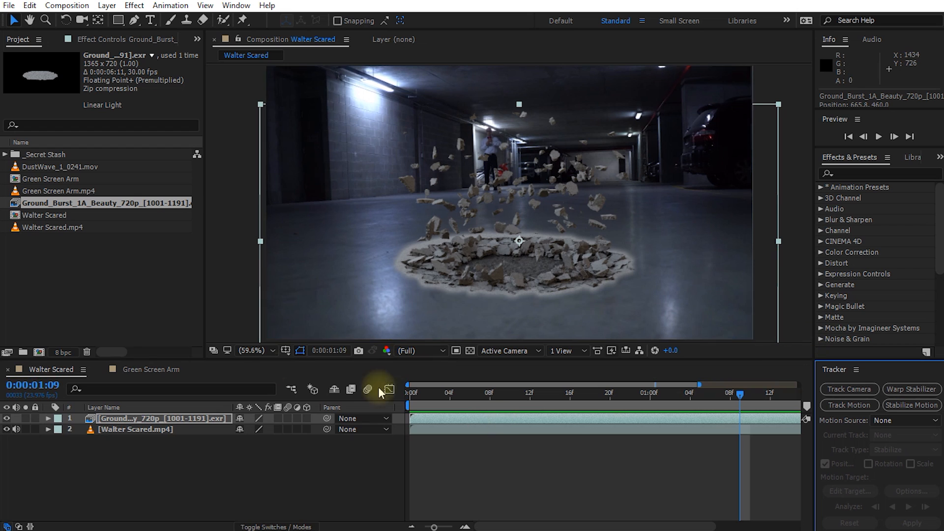
Start a motion track on the Walter Scared.mp4 layer with rotation and scale tracking enabled alongside position
left_click(128, 428)
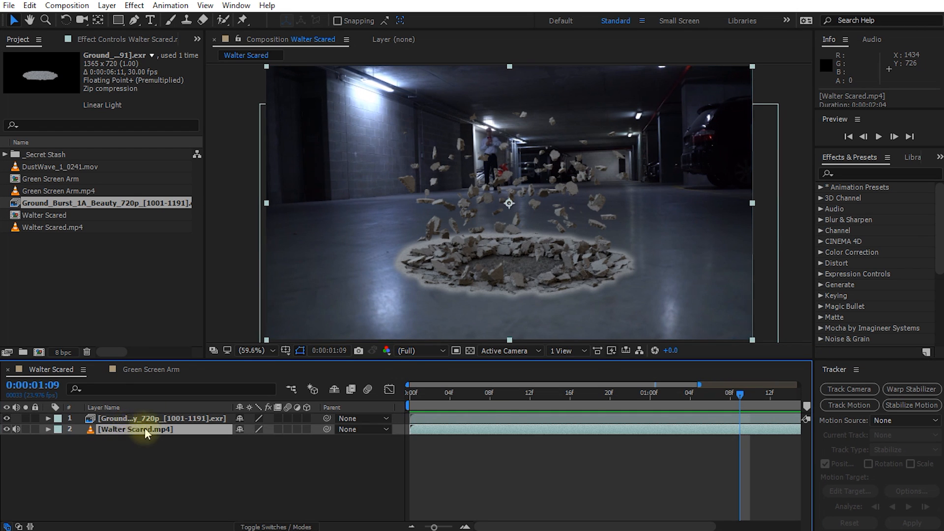
left_click(848, 406)
left_click_drag(698, 385, 810, 392)
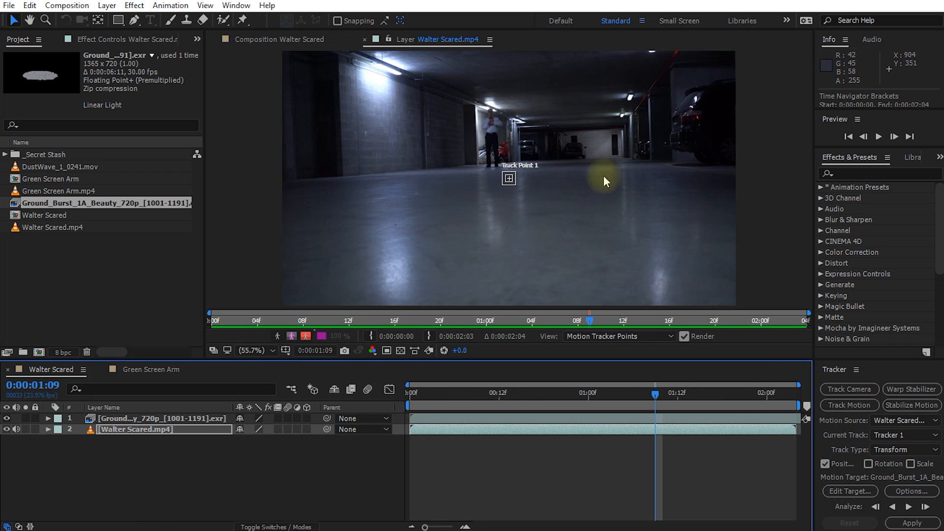
left_click(868, 464)
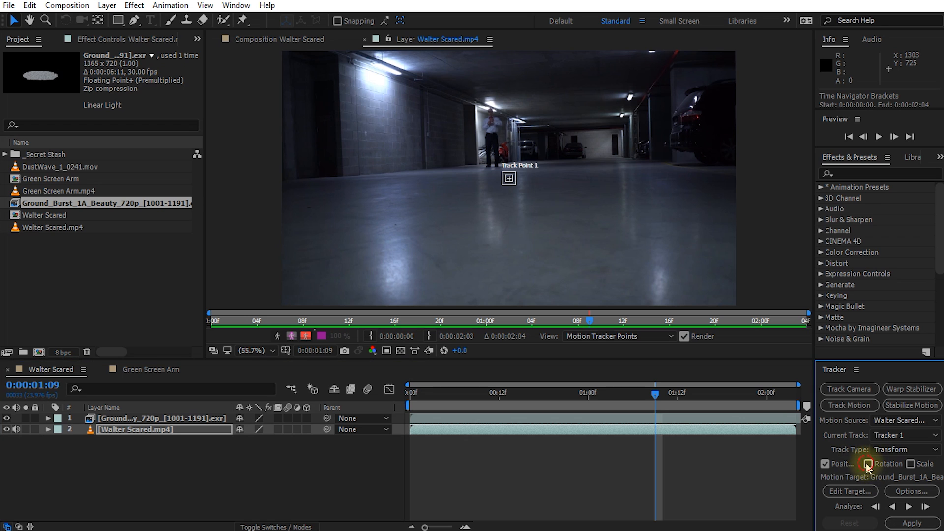
left_click(911, 464)
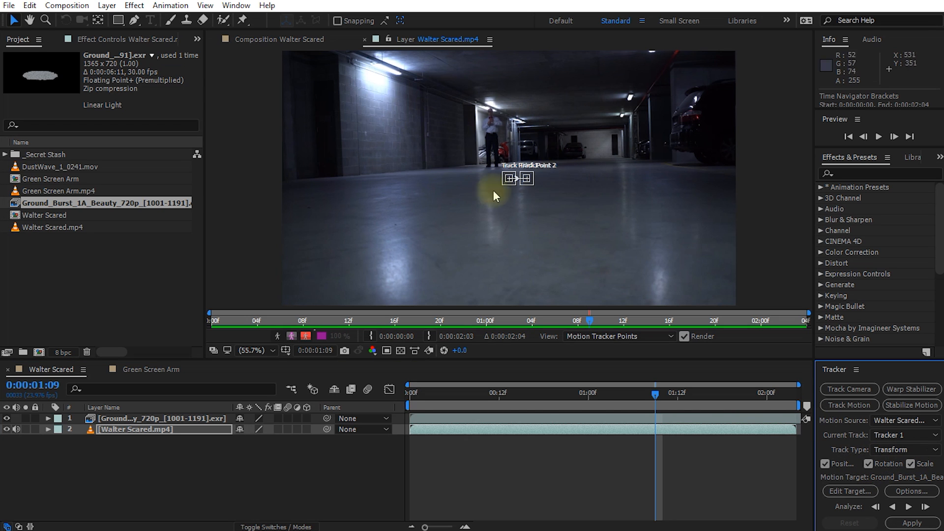
Place Track Point 1 on a brick joint of the lit garage wall and adjust its feature and search regions
left_click_drag(531, 178, 370, 139)
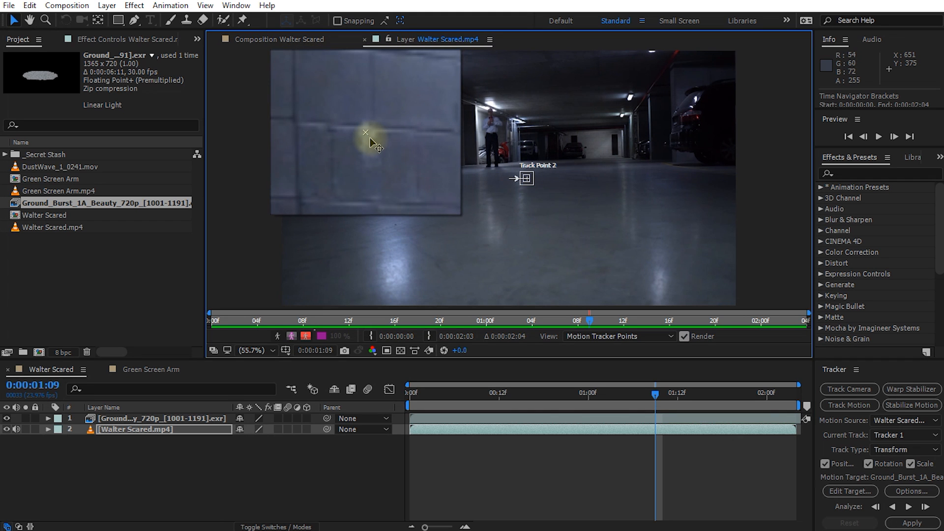
left_click_drag(370, 137, 370, 138)
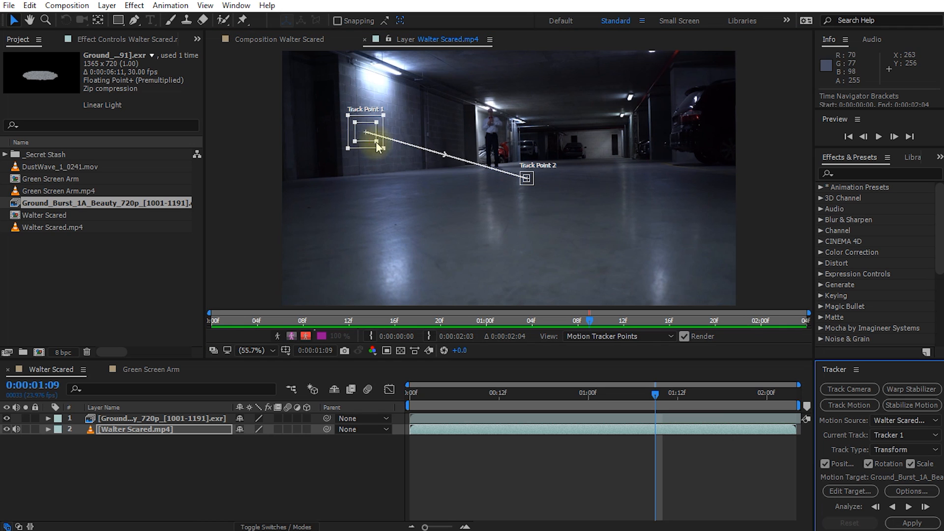
left_click(385, 153)
Adjust the regions of Track Point 2 and move it beside the parked dark car on the far side of the garage
left_click(528, 184)
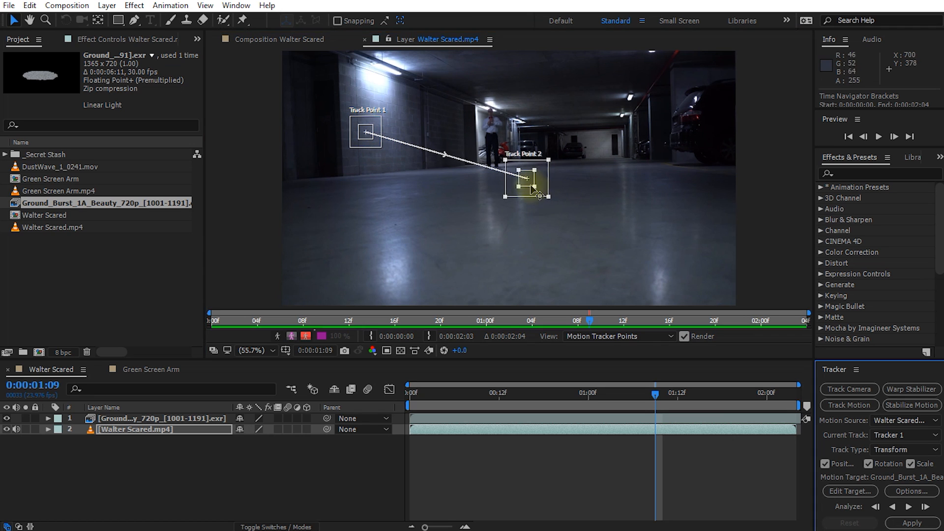
left_click_drag(533, 189, 566, 227)
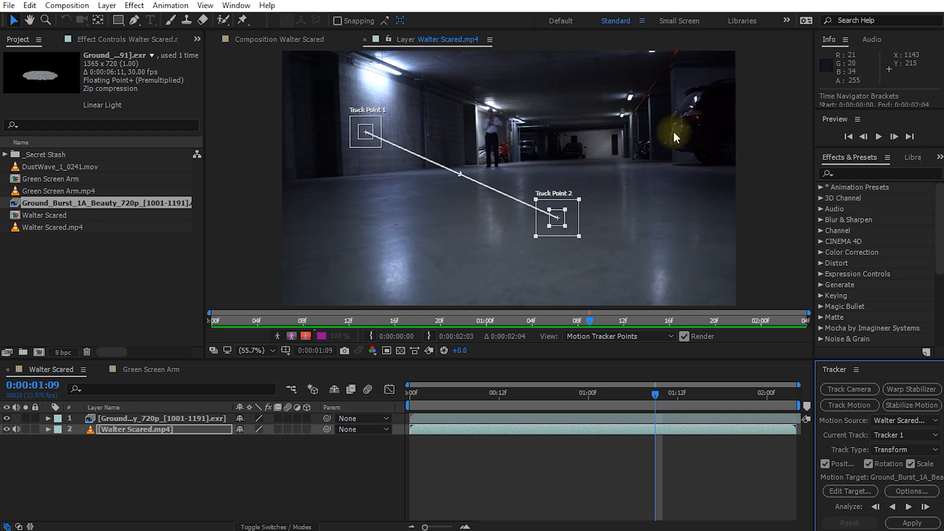
left_click(568, 214)
left_click_drag(568, 213, 695, 129)
Return to the first frame, refine Track Point 2 beside the parked car, and analyze the motion forward through the clip
left_click_drag(655, 394, 585, 411)
key("Home")
left_click(367, 138)
left_click_drag(675, 108, 677, 112)
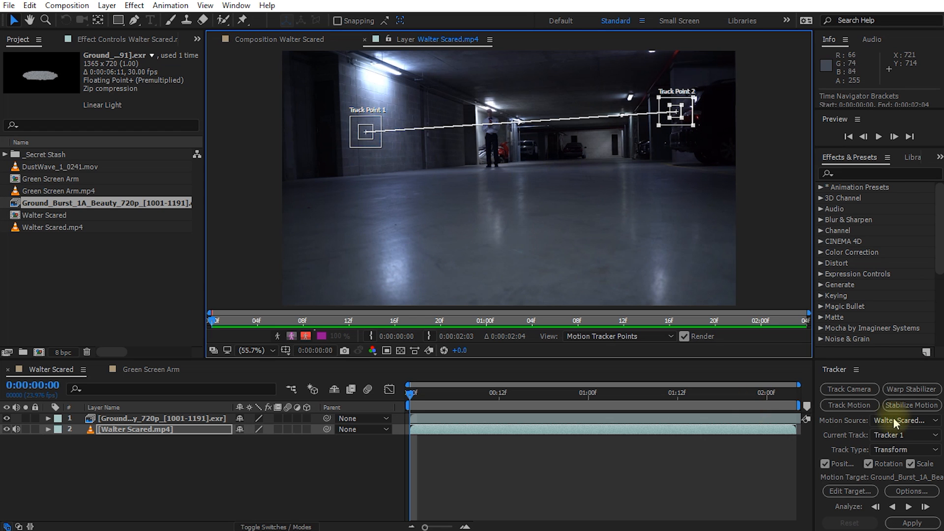
left_click(910, 508)
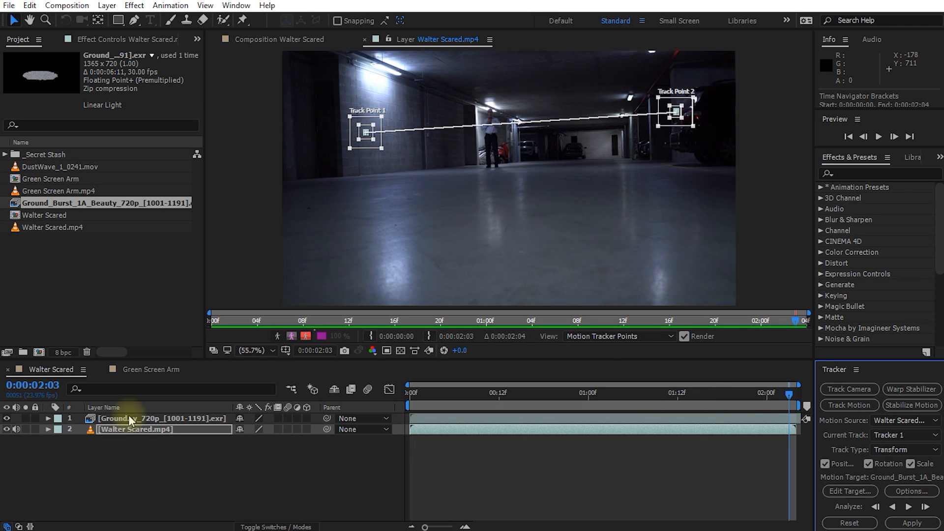
Create a null object in the Walter Scared composition and rename it Tracker
right_click(118, 445)
mouse_move(131, 450)
left_click(317, 527)
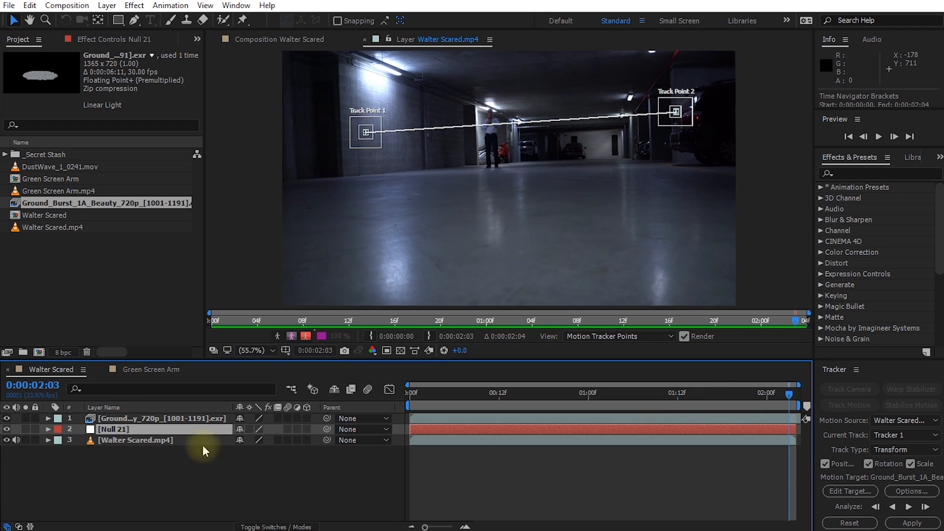
left_click(126, 429)
key("Return")
type("Tracker")
key("Return")
Set the Tracker null layer as the motion target for the Walter Scared.mp4 track
left_click(145, 440)
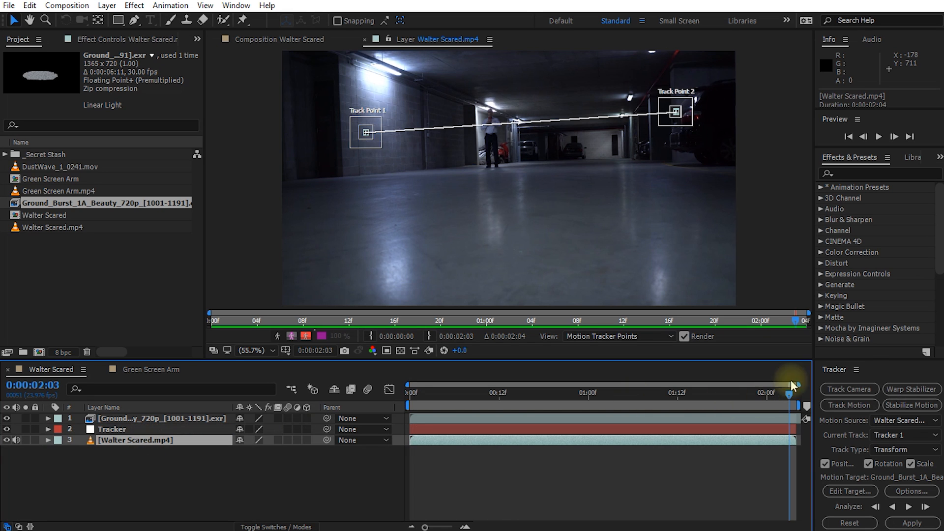
left_click(854, 495)
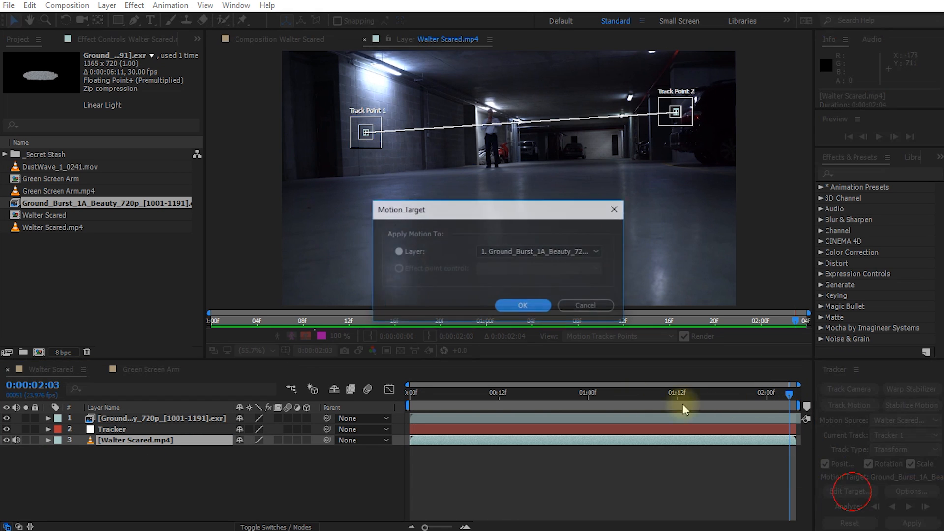
left_click(516, 252)
left_click(513, 281)
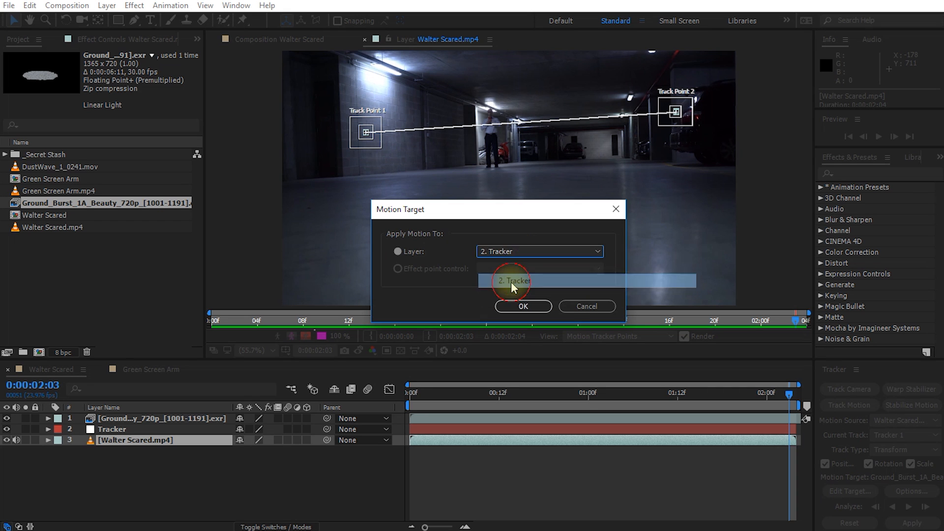
left_click(523, 306)
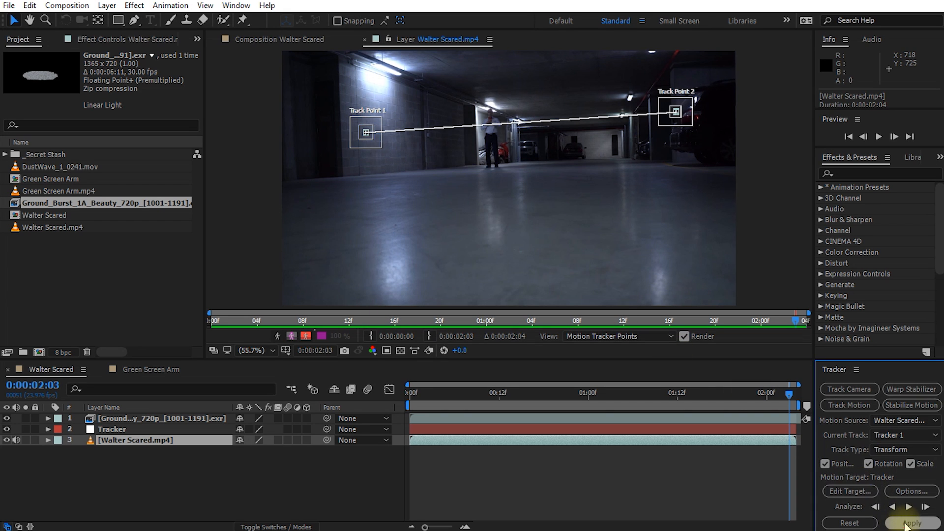
Apply the tracking data in X and Y to the Tracker null and collapse its properties in the timeline
left_click(906, 525)
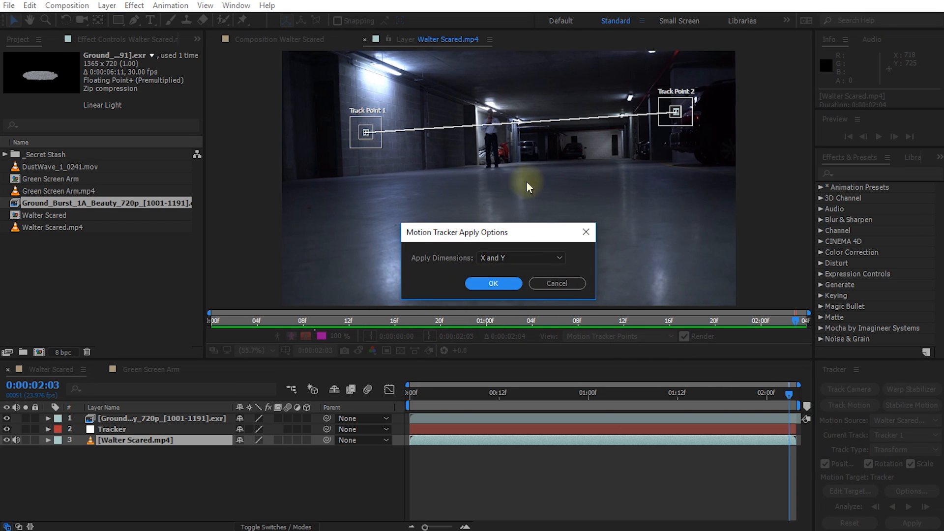
left_click(492, 282)
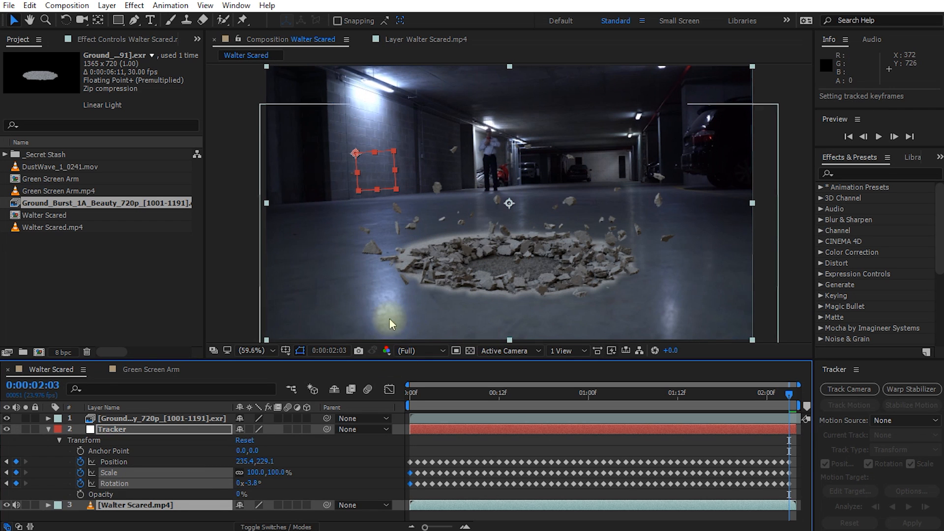
left_click(48, 429)
left_click(127, 429, "ctrl")
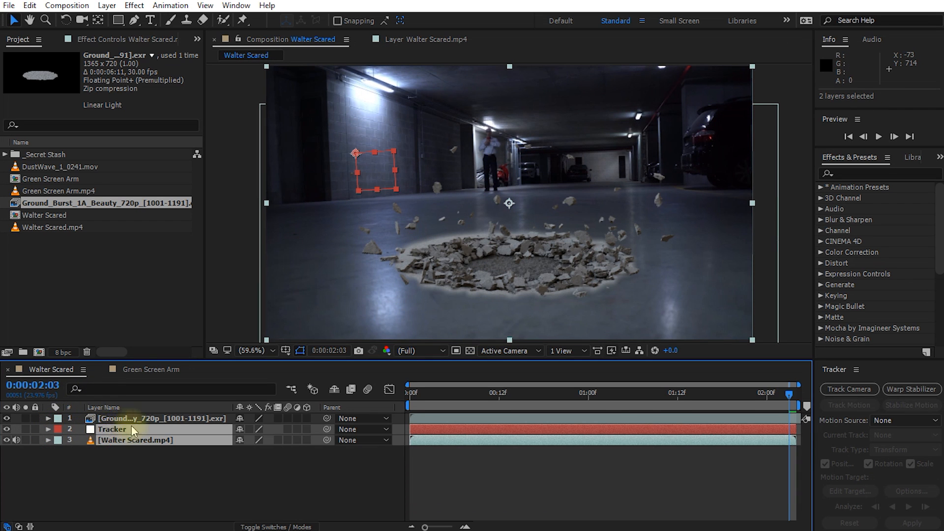
Check the ground burst at frame 0:00:00:17 and parent its EXR layer to the Tracker null
left_click_drag(412, 395, 535, 407)
left_click(109, 422)
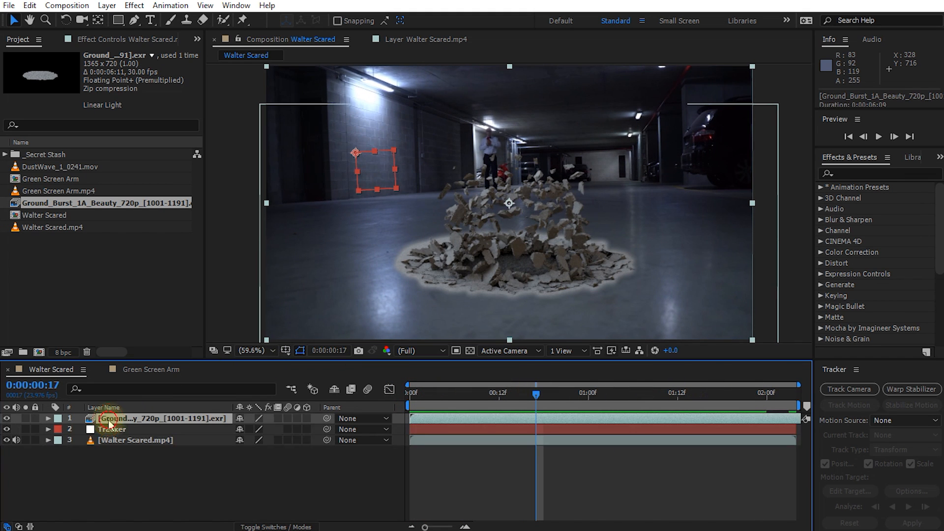
left_click_drag(327, 418, 114, 431)
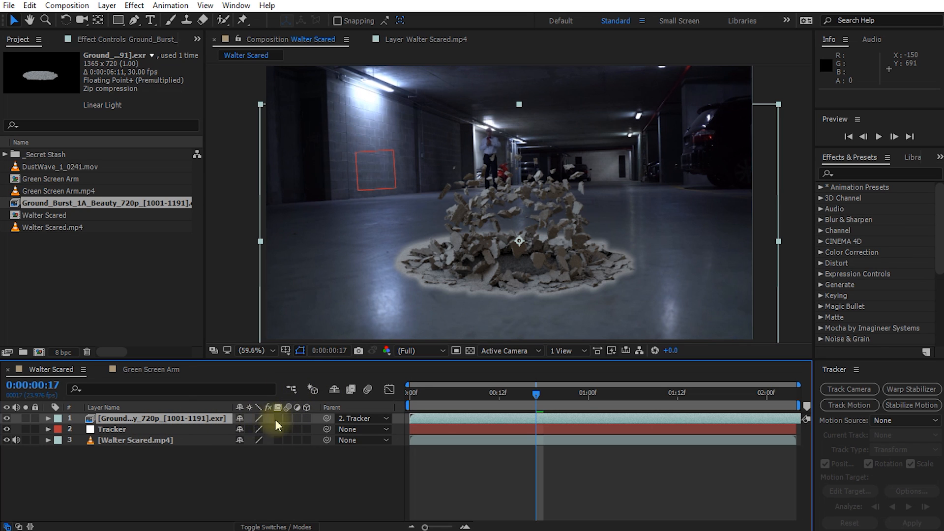
Enable motion blur for the ground burst layer and the composition, and hide the Tracker null
left_click(367, 389)
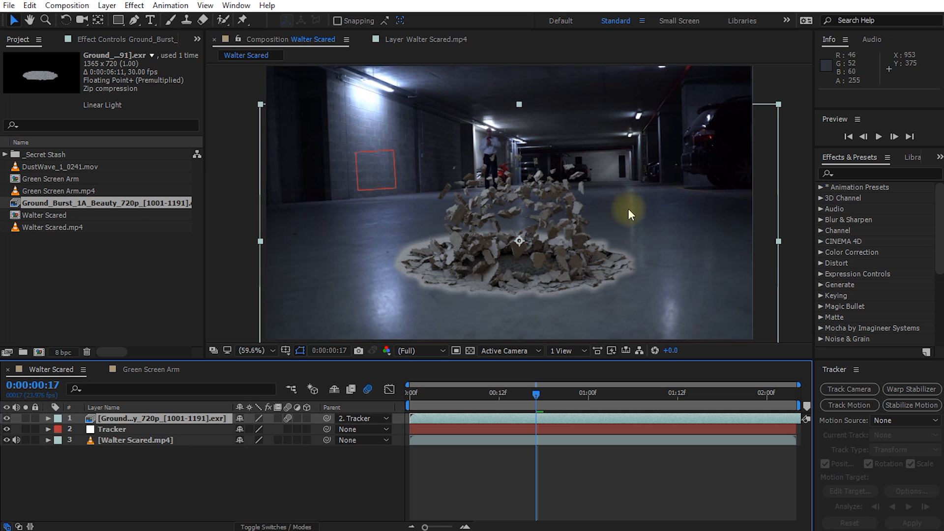
left_click(6, 429)
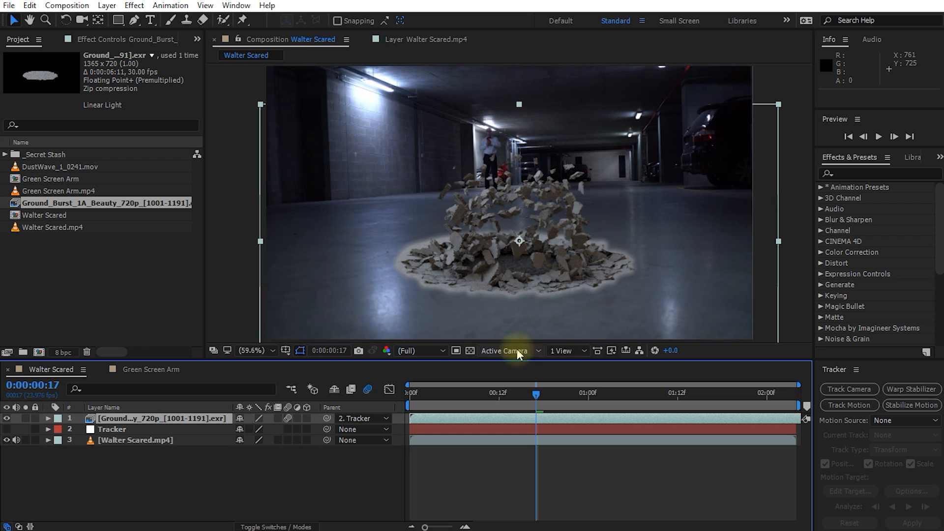
Enlarge the composition view and play the tracked ground burst from the first frame to check how it follows the camera
left_click_drag(513, 360, 535, 414)
left_click_drag(536, 436, 409, 489)
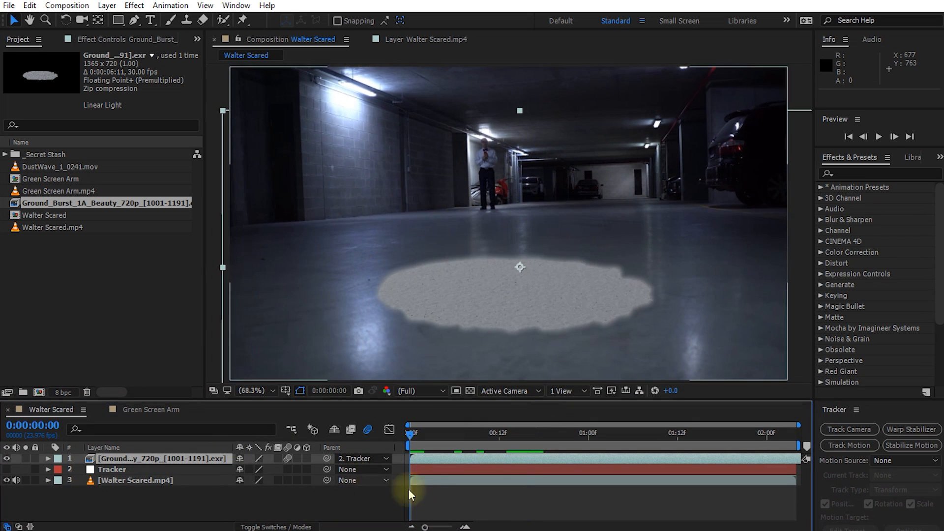
key("space")
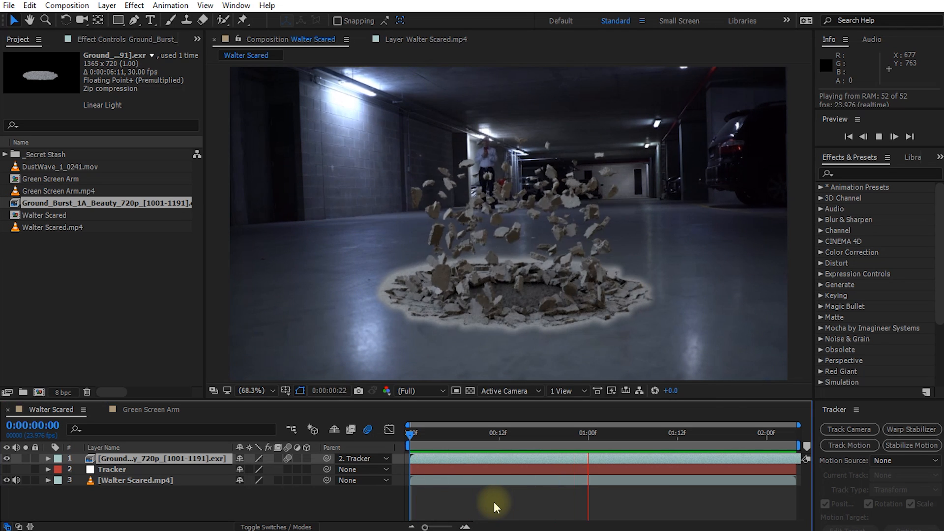
key("space")
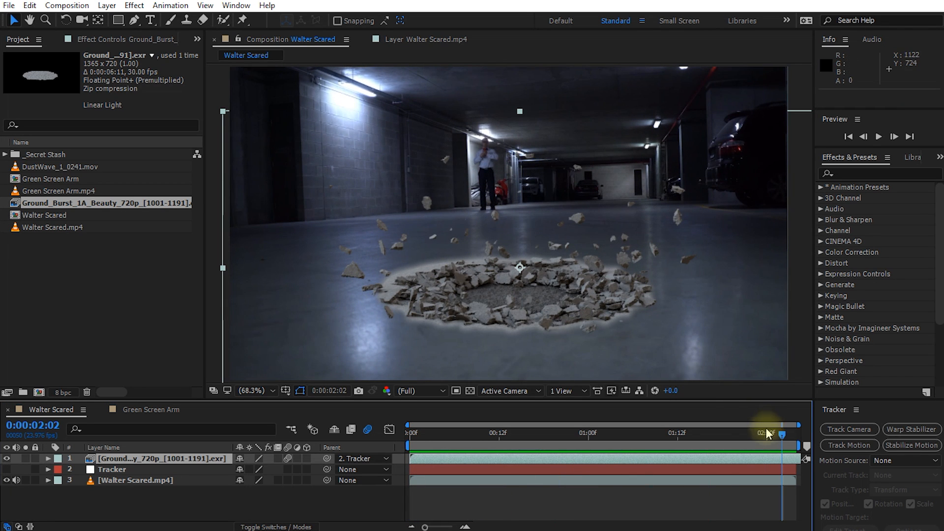
left_click_drag(781, 435, 389, 440)
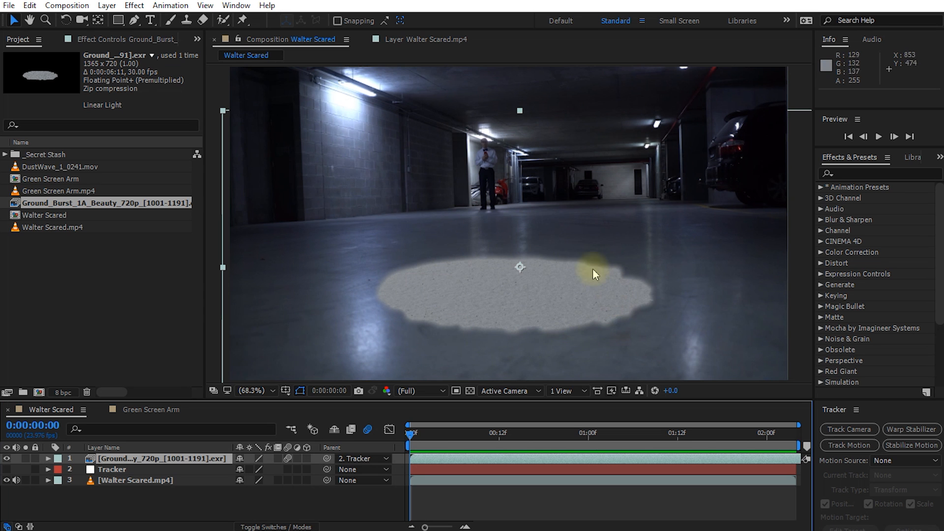
mouse_move(410, 444)
left_mouse_down()
mouse_move(743, 431)
mouse_move(403, 444)
left_mouse_up()
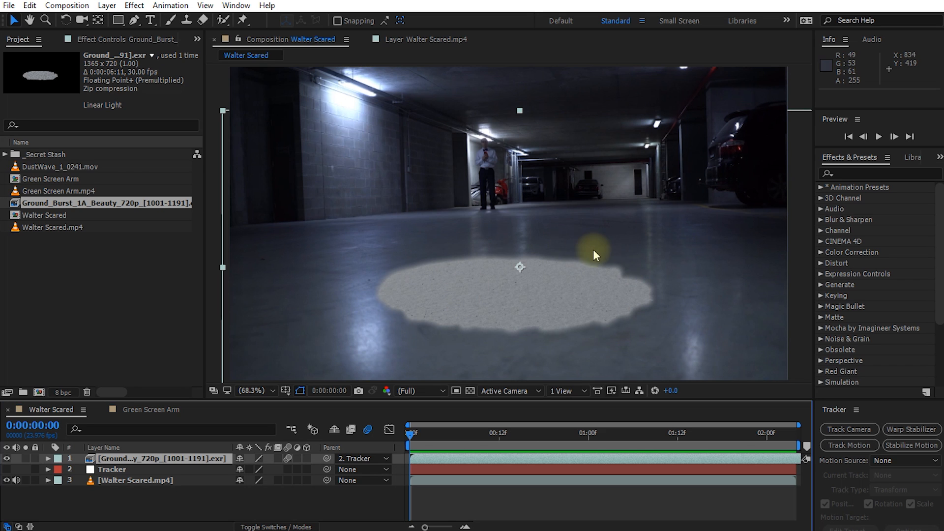
Duplicate the Walter Scared.mp4 layer, place the copy above the ground burst, and set its blending mode to Color
left_click(105, 480)
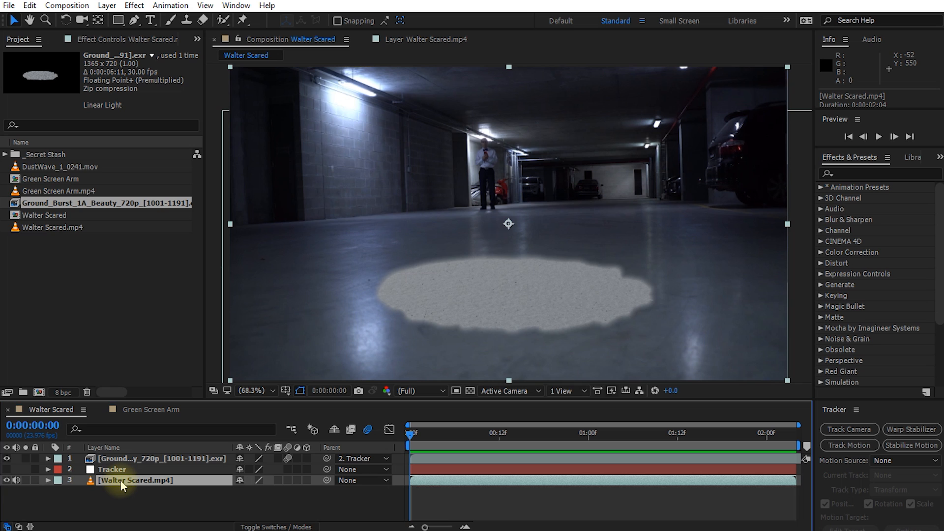
key("ctrl+d")
left_click_drag(122, 480, 128, 456)
key("F4")
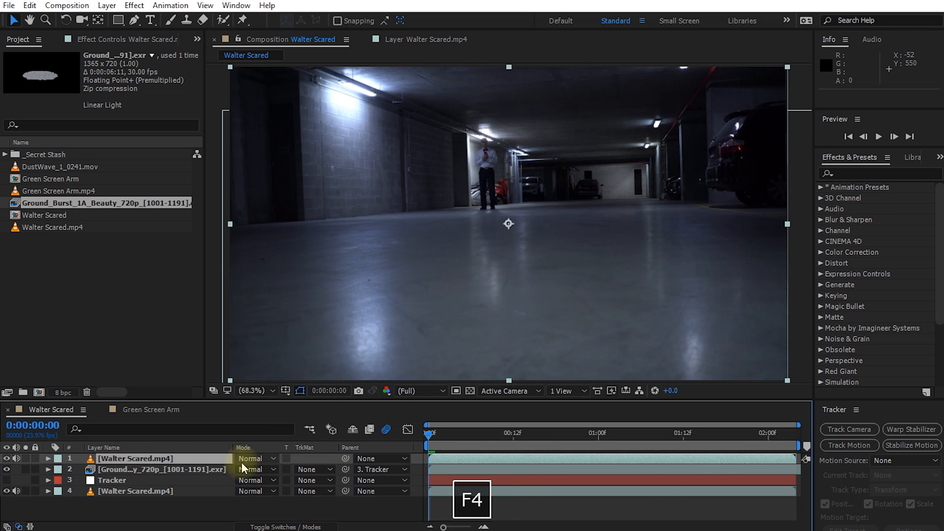
key("F4")
key("F4")
left_click(244, 459)
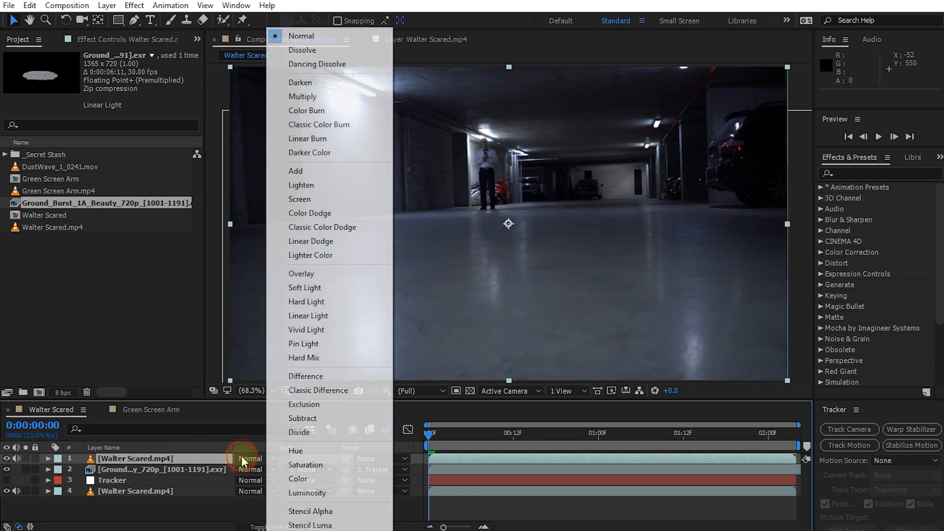
left_click(314, 480)
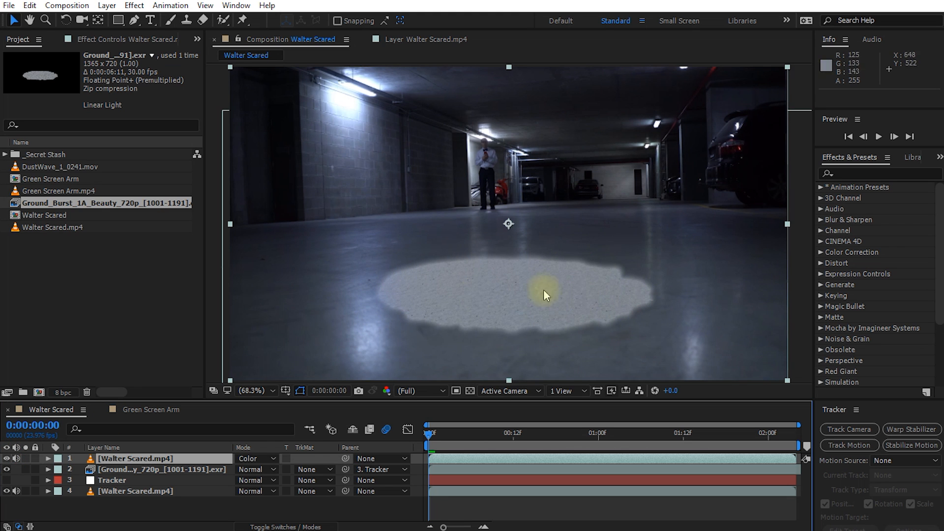
Apply the Curves effect to the ground burst layer and lower its RGB curve to match the garage floor's brightness
left_click(109, 474)
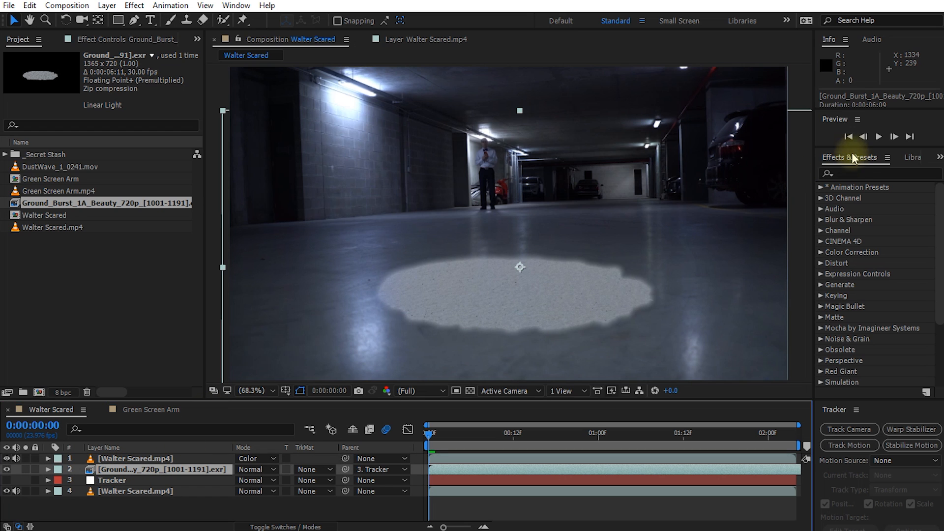
left_click(850, 172)
type("curves")
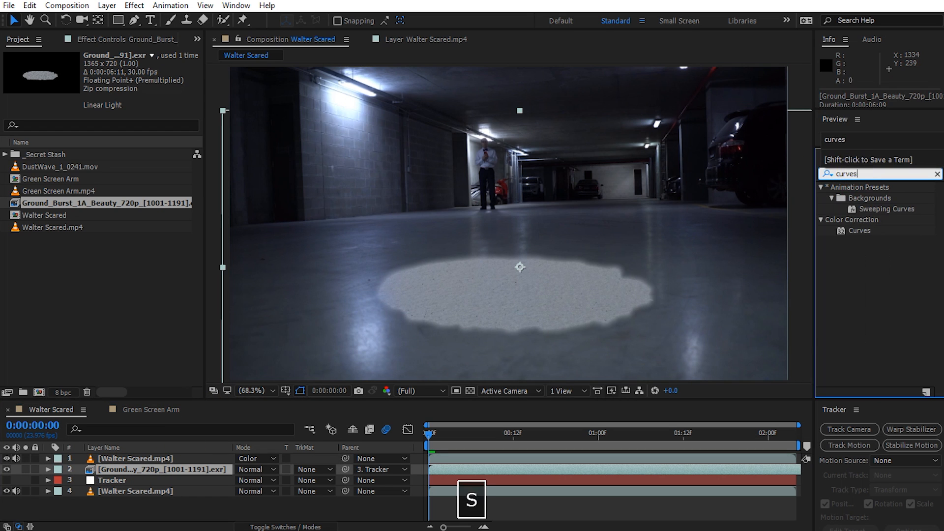
double_click(860, 231)
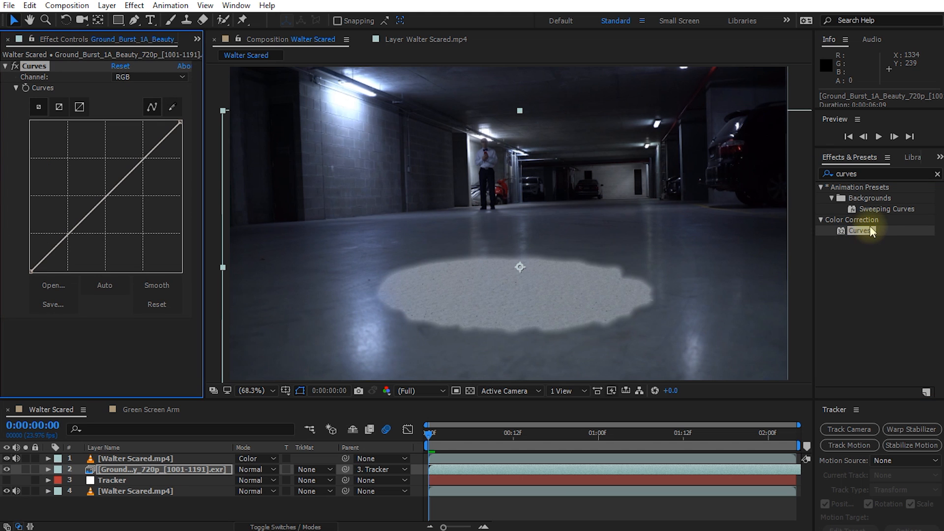
left_click_drag(145, 160, 147, 177)
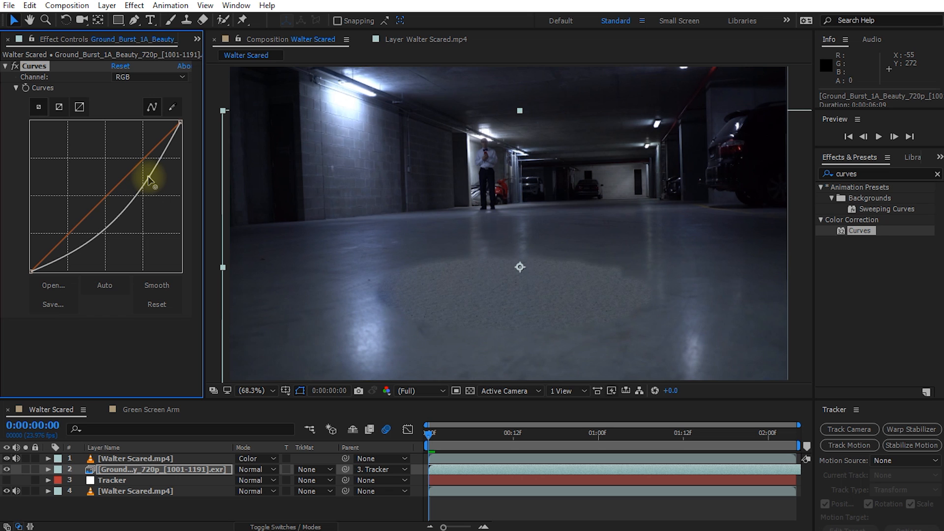
left_click_drag(178, 126, 180, 128)
Raise the ground burst's Blue curve slightly and switch the Curves effect to the Green channel
left_click(148, 77)
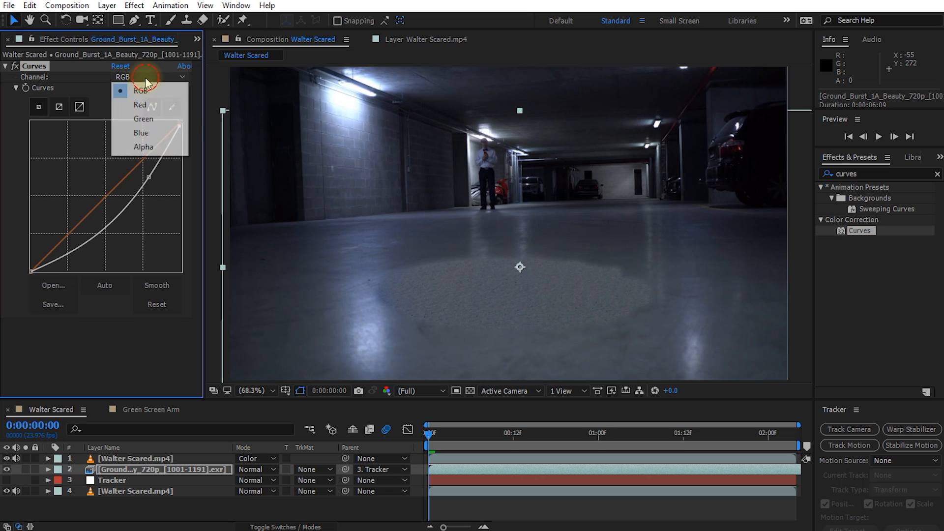
left_click(147, 133)
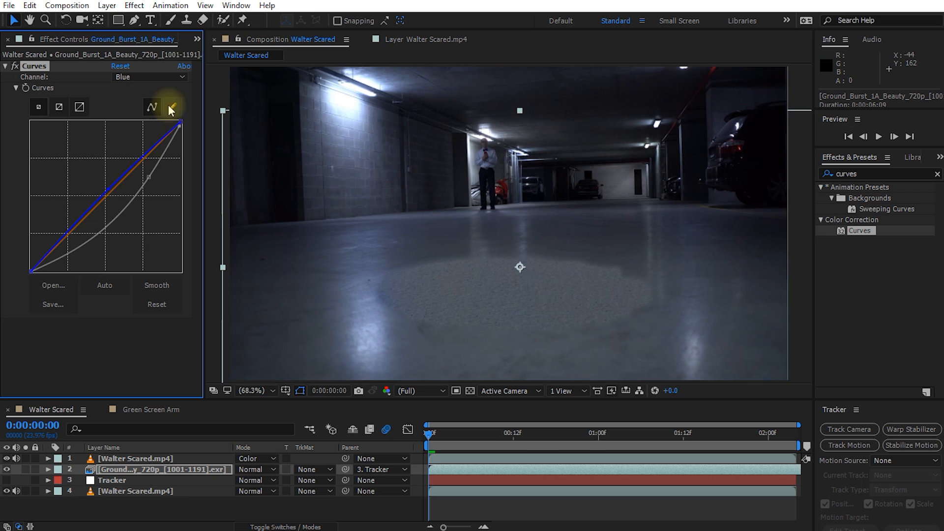
left_click(146, 77)
left_click(140, 117)
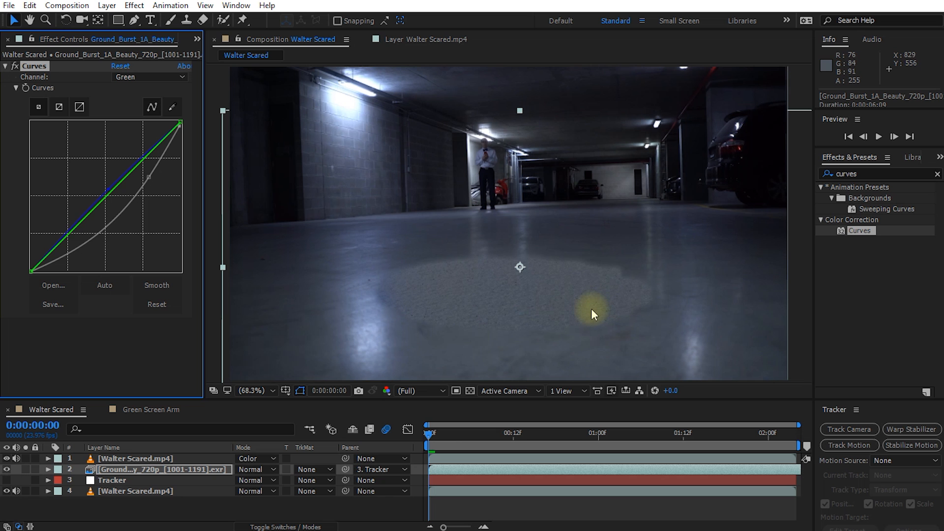
Scrub between 0:00:00:12 and 0:00:01:12 to examine how the darkened rubble blends with the garage footage
left_click_drag(444, 442, 683, 435)
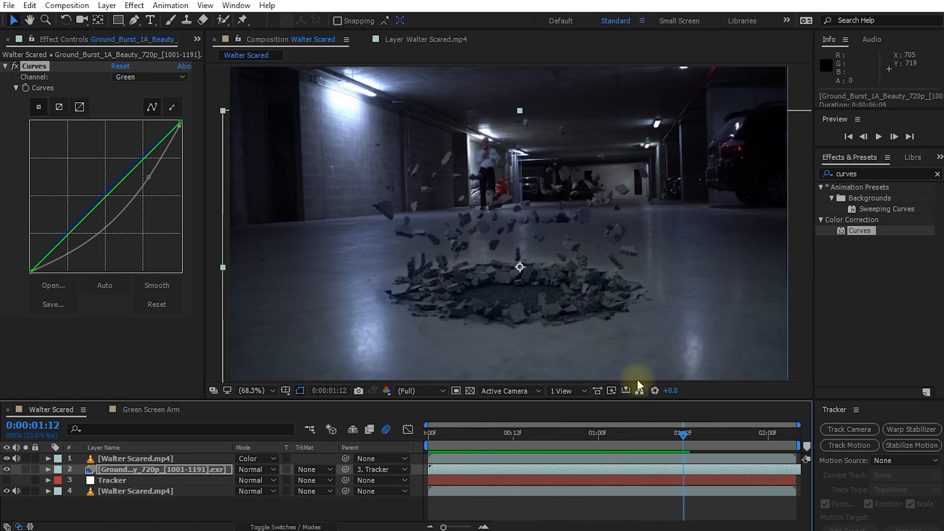
left_click_drag(677, 437, 513, 434)
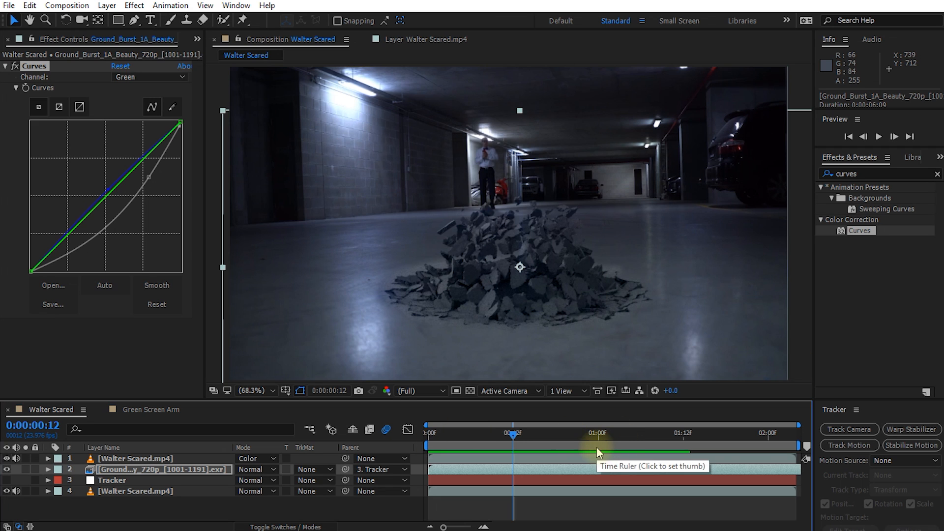
left_click_drag(513, 434, 683, 435)
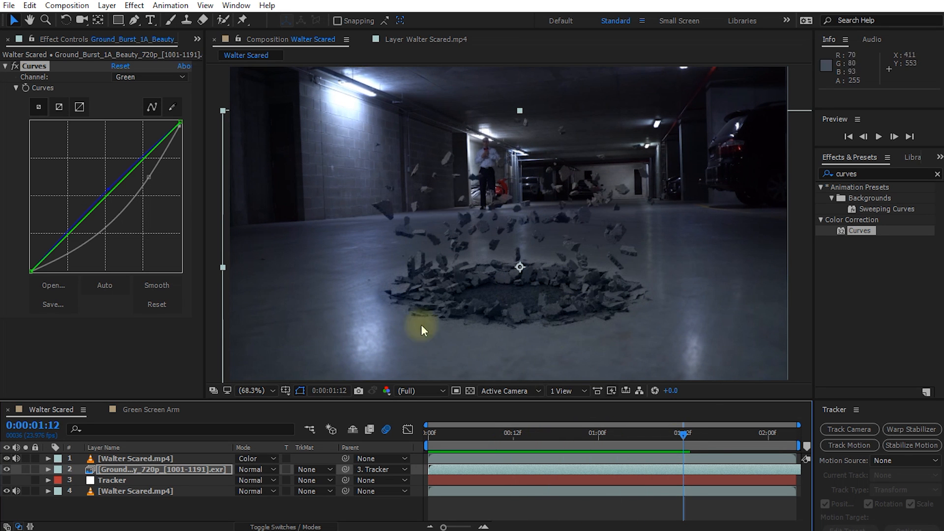
left_click_drag(684, 434, 550, 436)
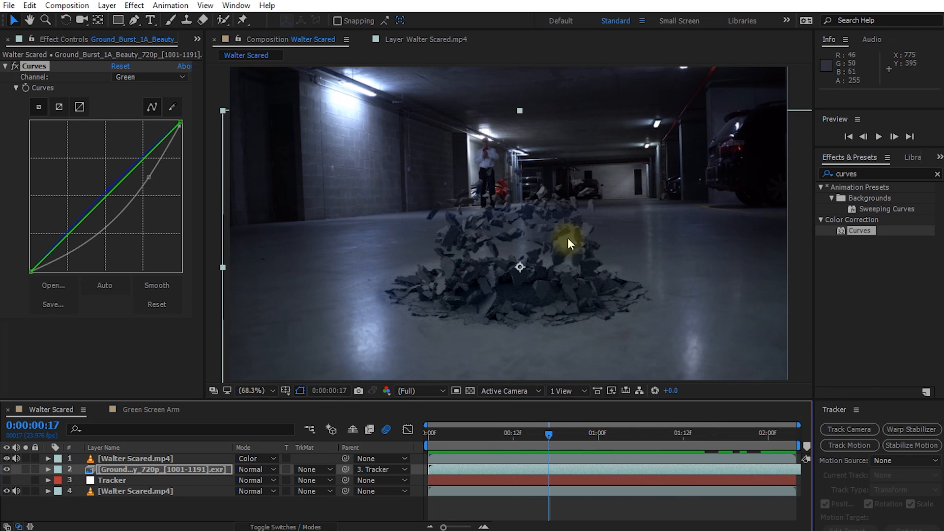
Open the Green Screen Arm composition and extend the visible timeline range to the end of the clip
left_click(147, 410)
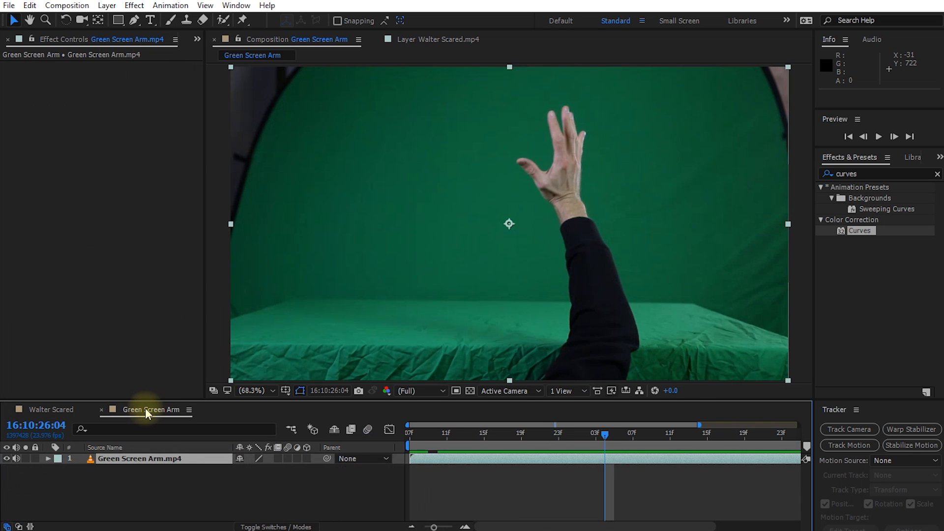
left_click_drag(488, 428, 521, 434)
left_click_drag(701, 423, 817, 426)
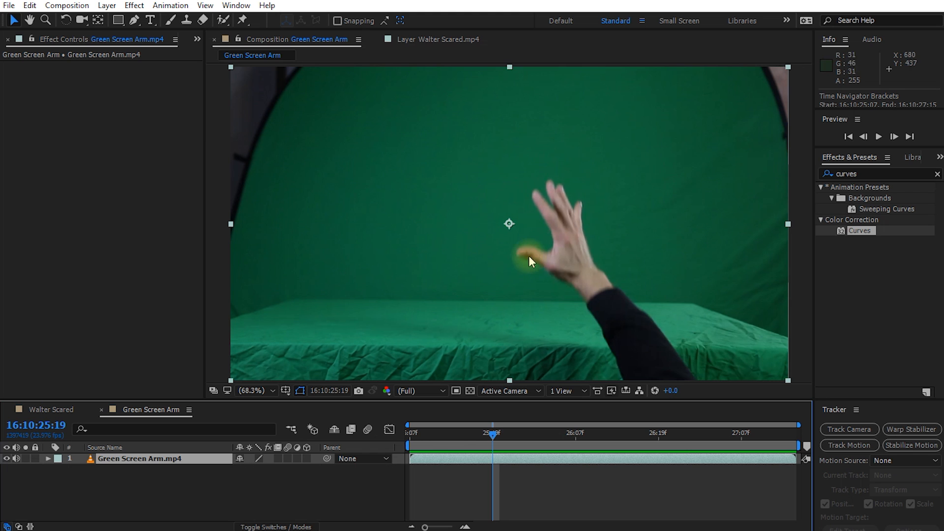
Draw a closed Pen tool mask around the raised arm on the Green Screen Arm.mp4 layer, extending past the frame's upper and lower edges
key("comma")
left_click(134, 19)
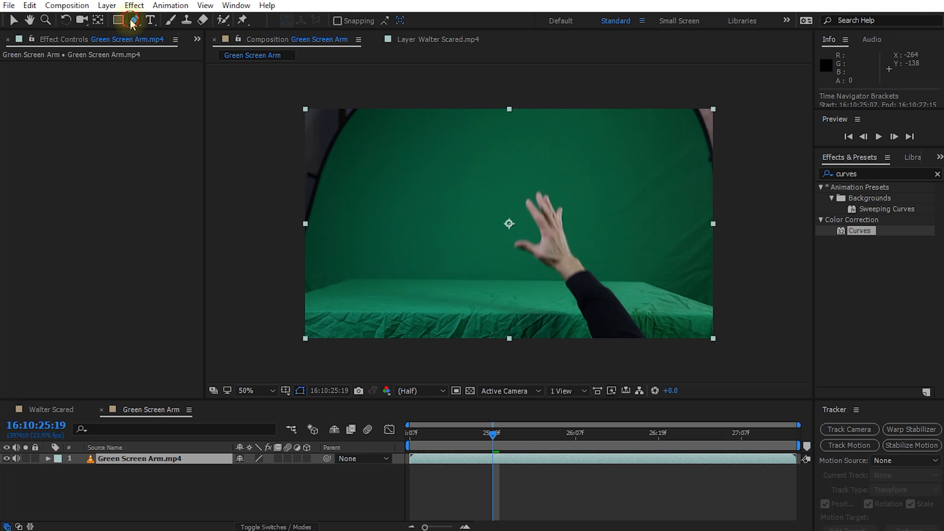
left_click(376, 109)
left_click(352, 257)
left_click(429, 345)
left_click(681, 360)
left_click(672, 307)
left_click(663, 201)
left_click(643, 105)
left_click(428, 95)
left_click(376, 109)
Move the mask's left-side points closer to the arm and check the mask at 16:10:26:01
left_click_drag(377, 108, 384, 100)
left_click_drag(351, 257, 419, 282)
left_click_drag(492, 433, 539, 502)
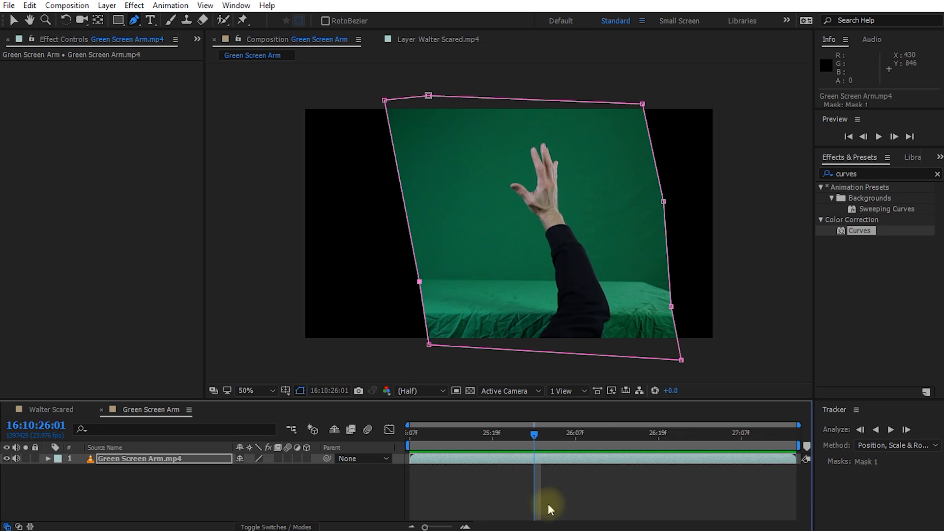
Apply Keylight (1.2) to the Green Screen Arm.mp4 layer and sample the green backdrop as its Screen Colour
left_click(832, 172)
type("keyl")
double_click(866, 230)
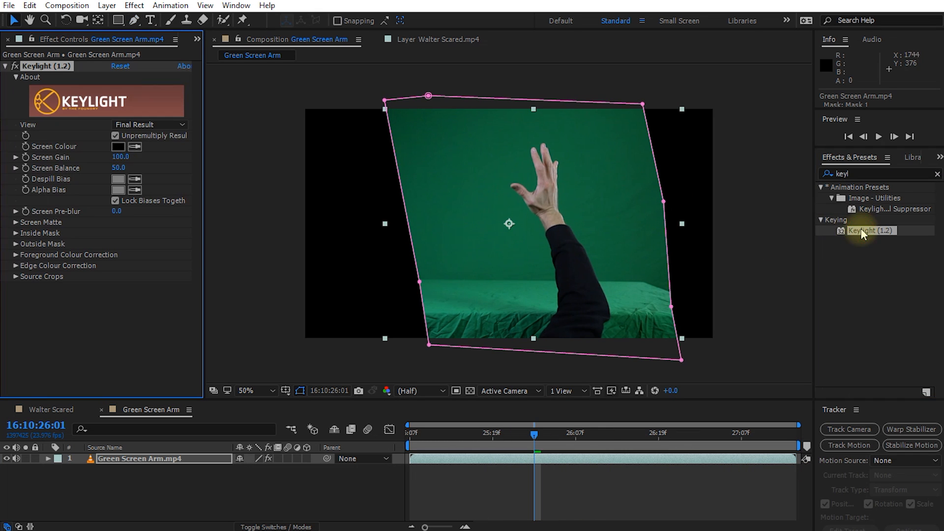
left_click(135, 146)
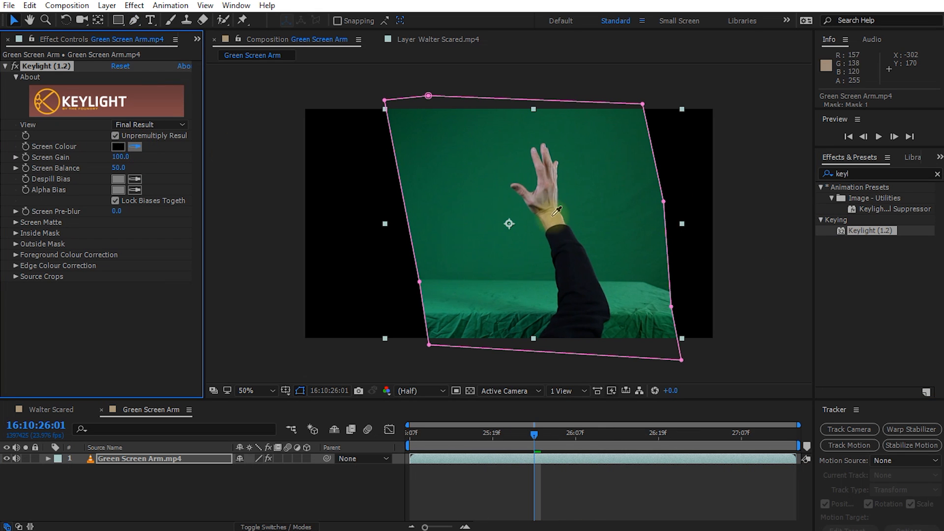
left_click(501, 194)
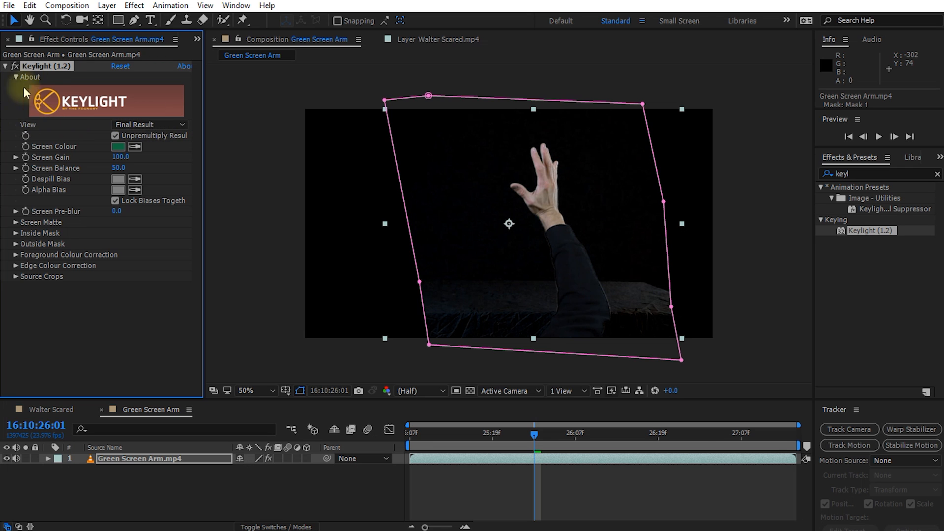
Switch Keylight's view to Screen Matte and set Clip Black to 80 and Clip White to 86
left_click(137, 124)
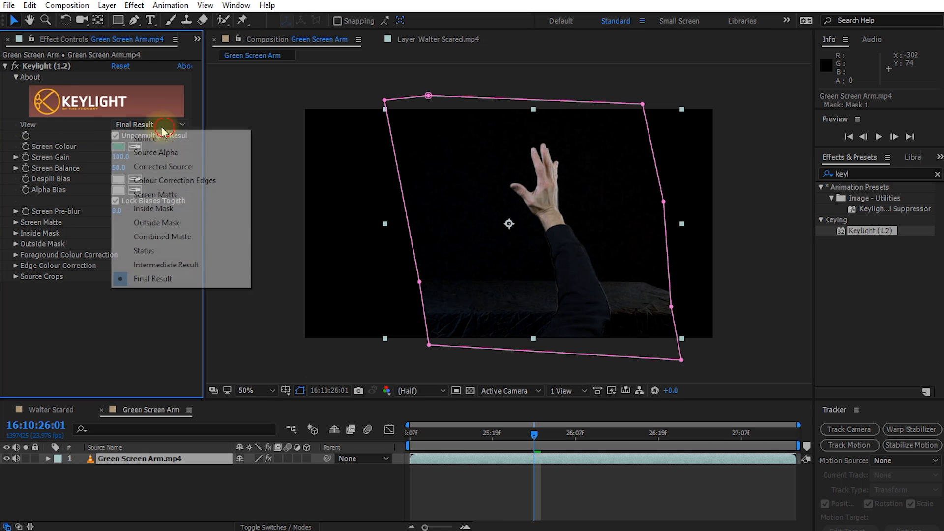
left_click(161, 194)
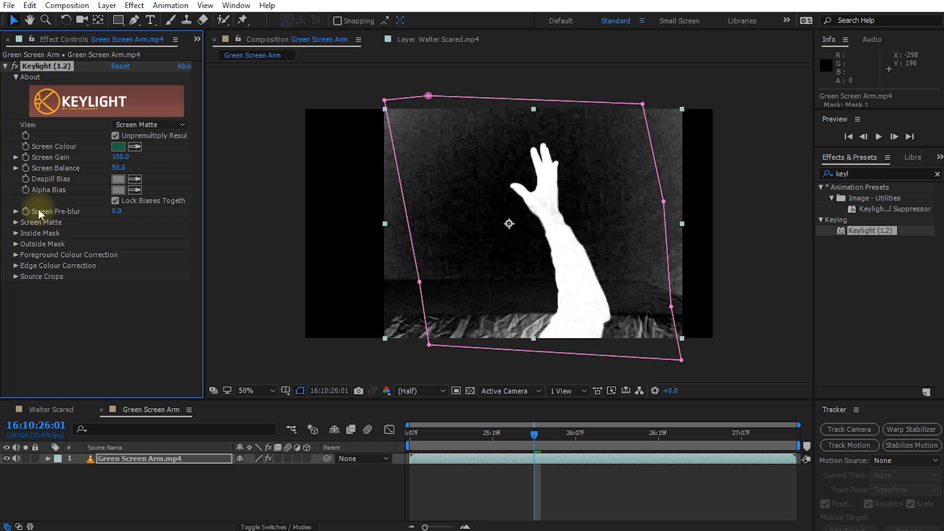
left_click(16, 223)
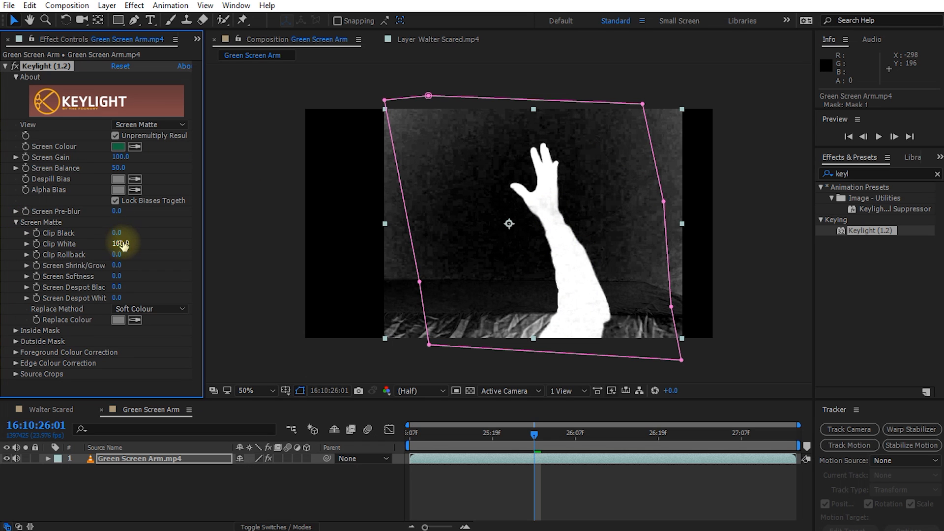
mouse_move(118, 233)
left_mouse_down()
mouse_move(174, 235)
mouse_move(116, 246)
left_mouse_up()
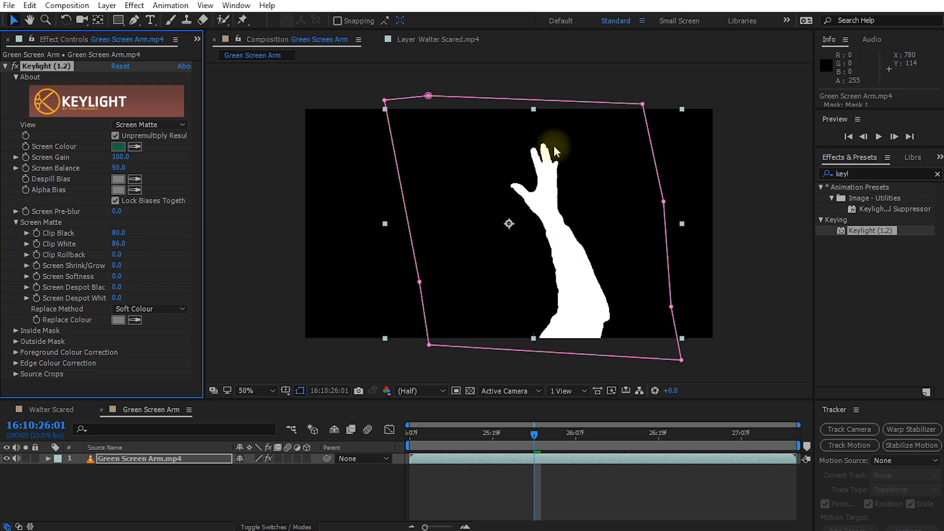
Check the arm's matte at other frames, set Keylight's view back to Final Result and turn on the transparency grid
left_click_drag(534, 433, 571, 455)
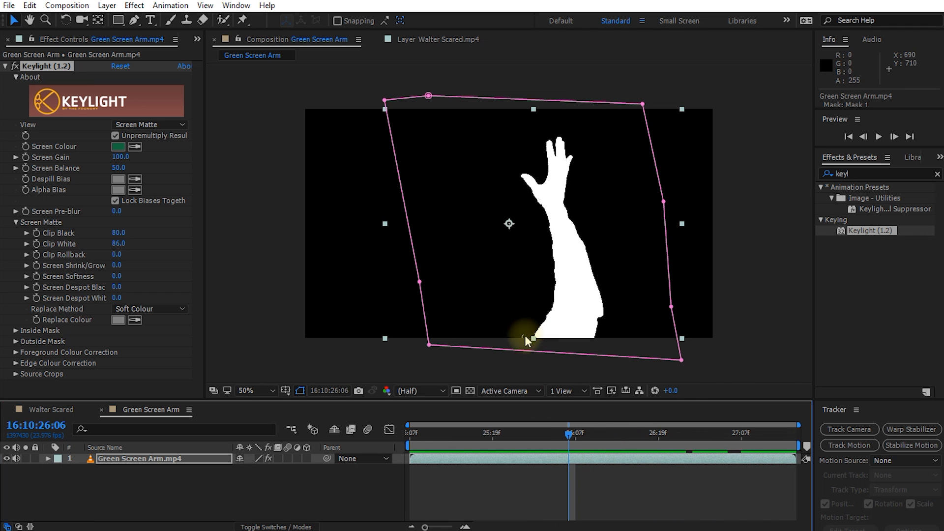
left_click_drag(580, 427, 535, 450)
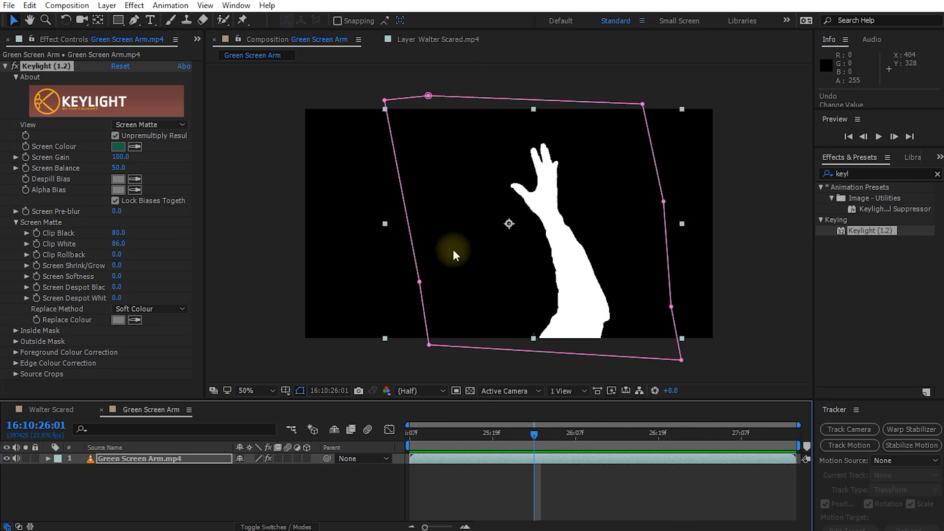
left_click(146, 127)
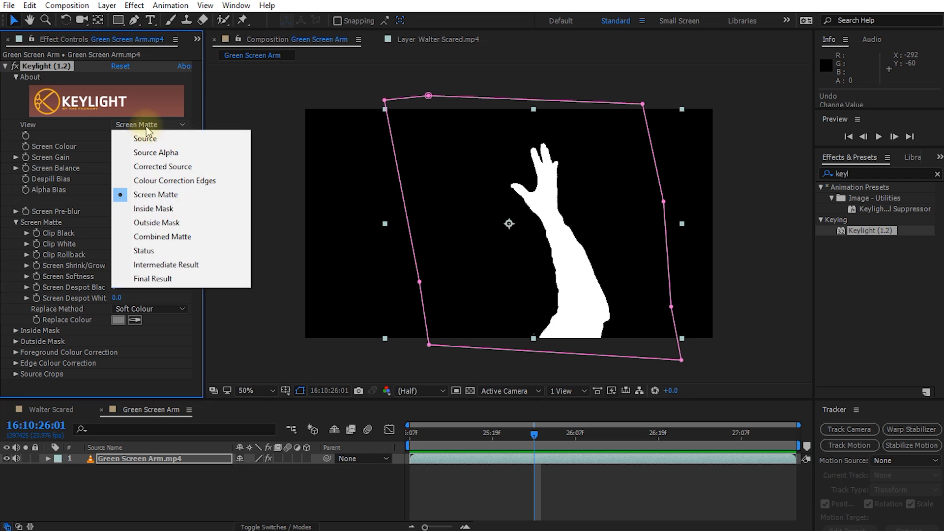
left_click(150, 277)
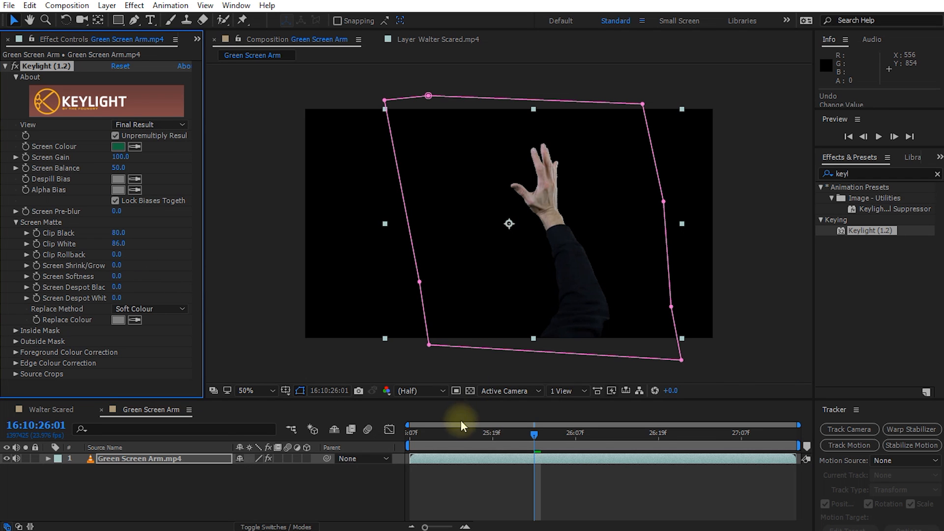
left_click(470, 391)
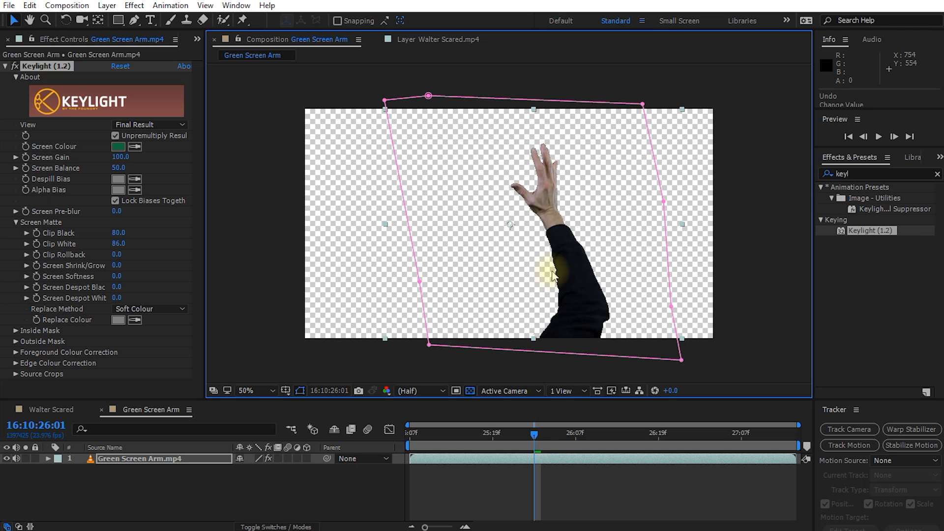
Apply Hue/Saturation to the Green Screen Arm.mp4 layer with Master Saturation and Master Lightness at -100, and check the silhouette over time
left_click(866, 174)
type("sat")
double_click(876, 241)
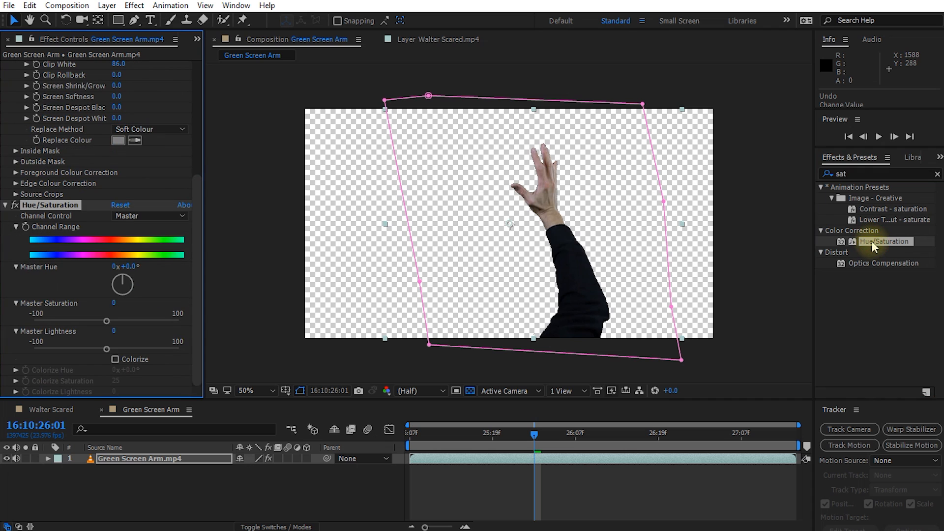
left_click_drag(106, 321, 1, 329)
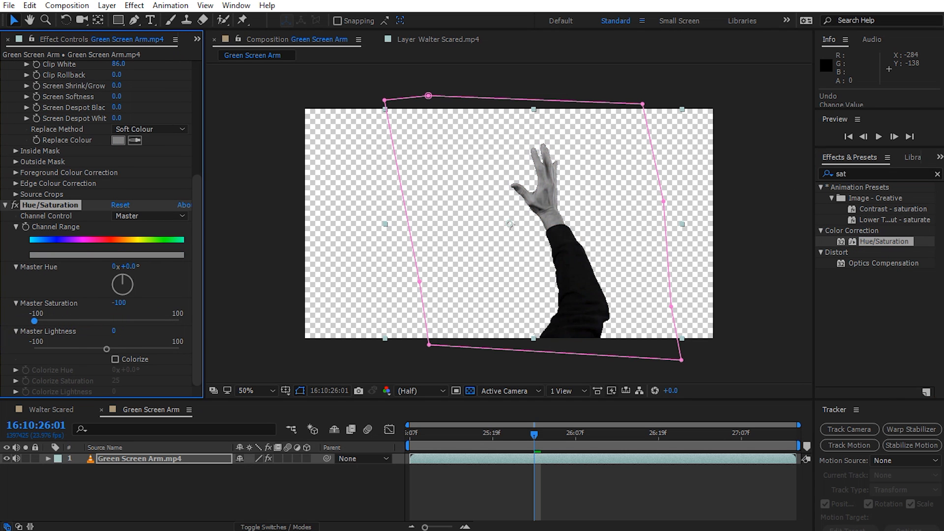
left_click_drag(106, 349, 15, 354)
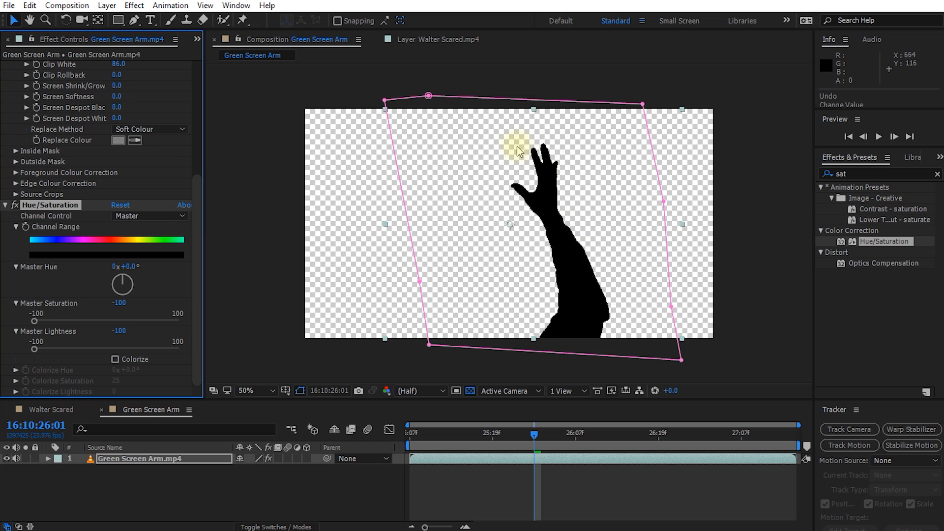
left_click_drag(537, 434, 604, 441)
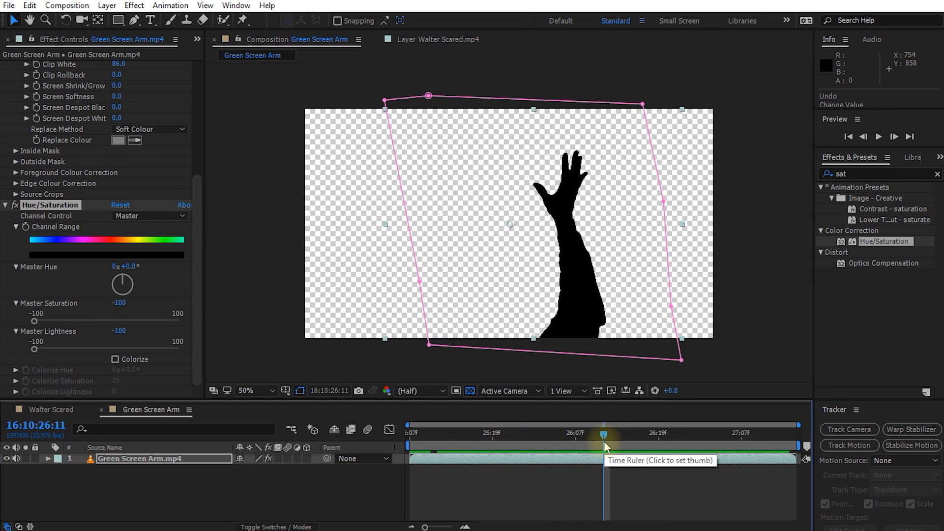
Add the Green Screen Arm composition to the Walter Scared composition, directly beneath the topmost Walter Scared.mp4 layer
left_click(45, 410)
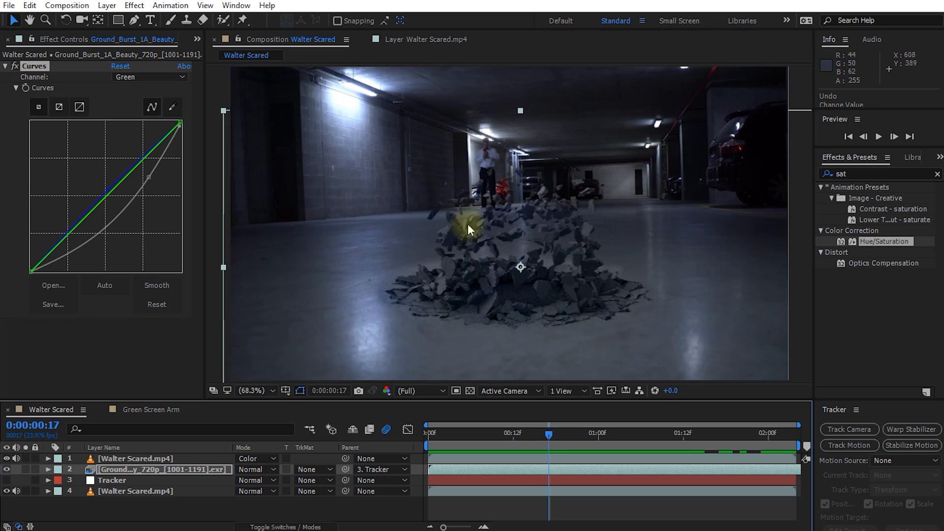
left_click(197, 41)
left_click(213, 58)
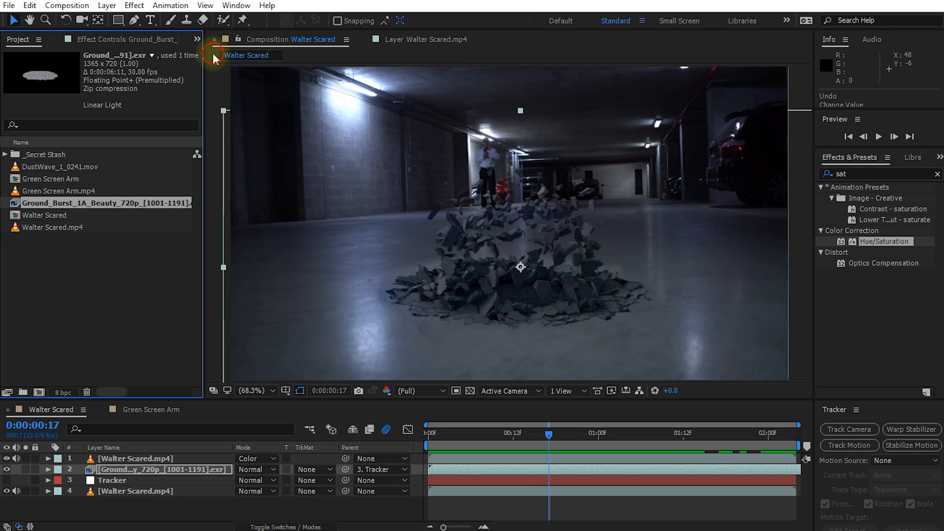
left_click(28, 180)
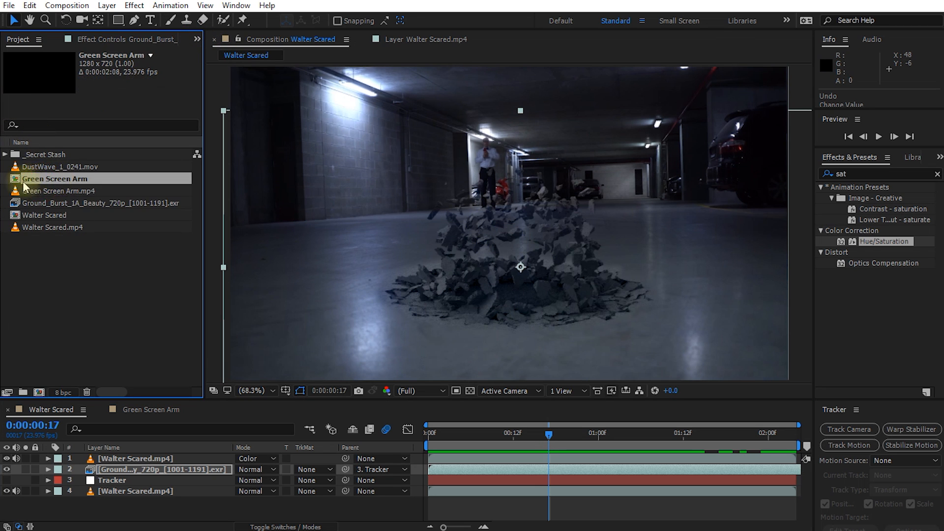
left_click_drag(44, 184, 119, 462)
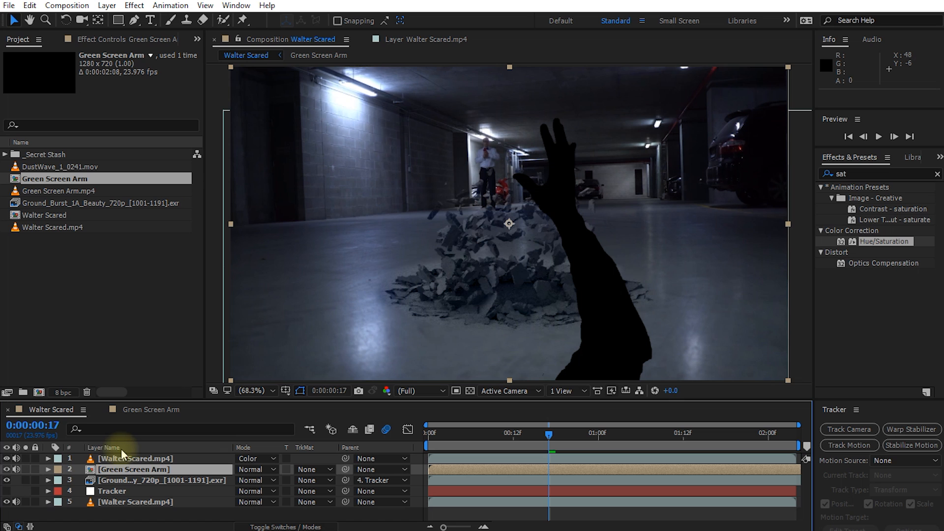
Rename the topmost Walter Scared.mp4 layer as Colour
left_click(117, 462)
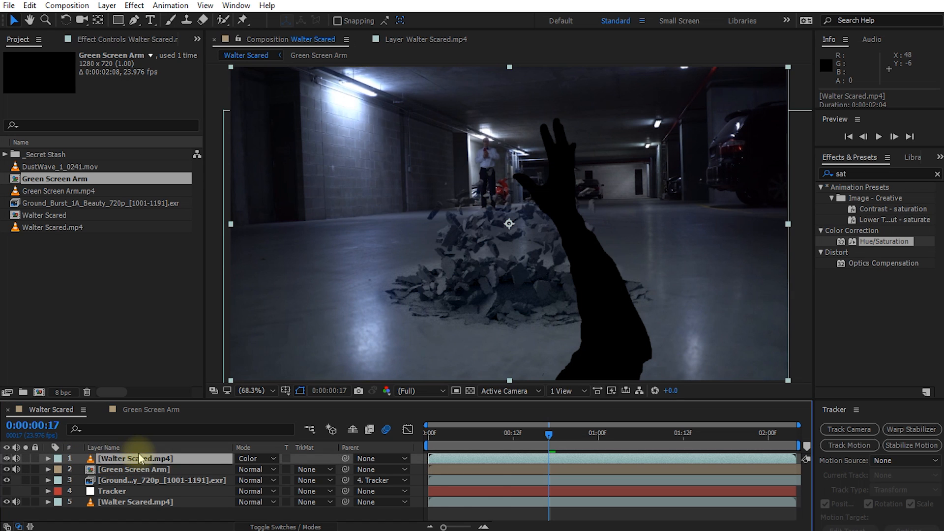
key("Return")
type("Colour")
key("Return")
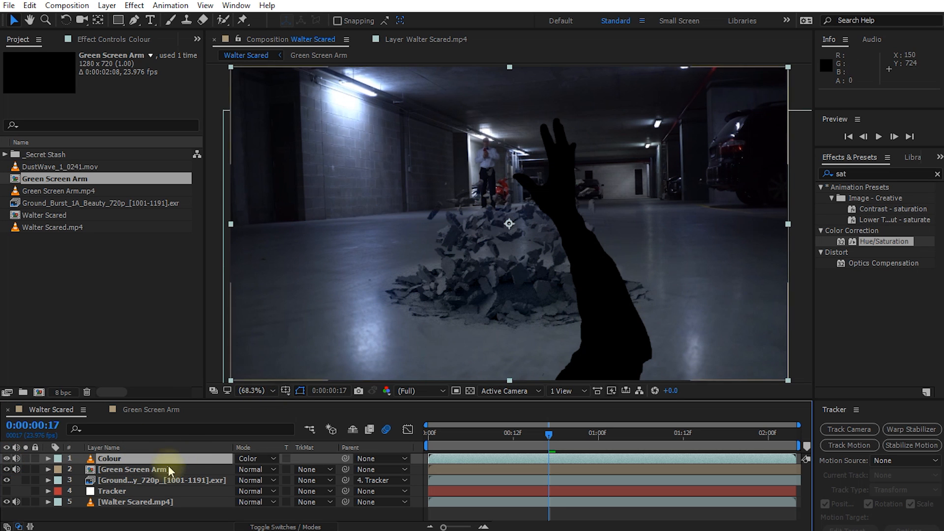
Scale the Green Screen Arm layer down to about 56% and place it over the middle of the rubble
left_click(129, 470)
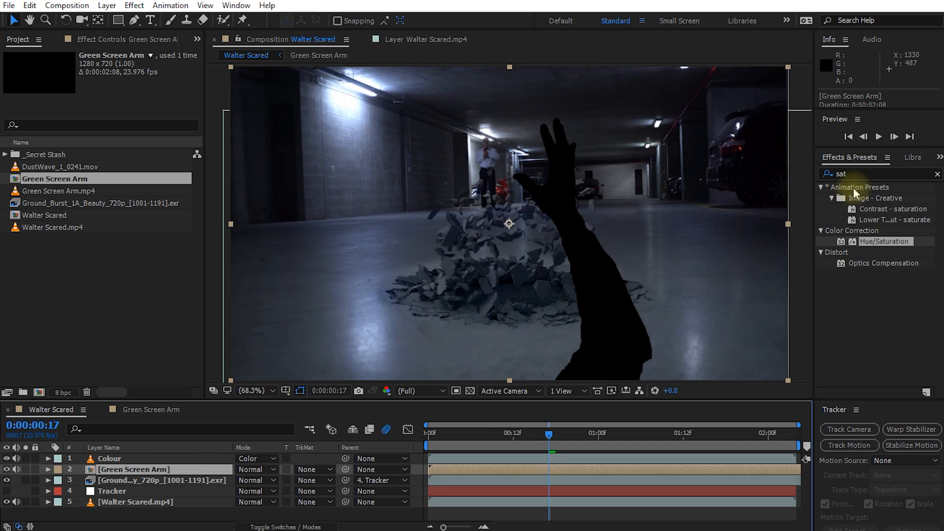
left_click_drag(789, 224, 699, 247)
left_click_drag(600, 309, 548, 297)
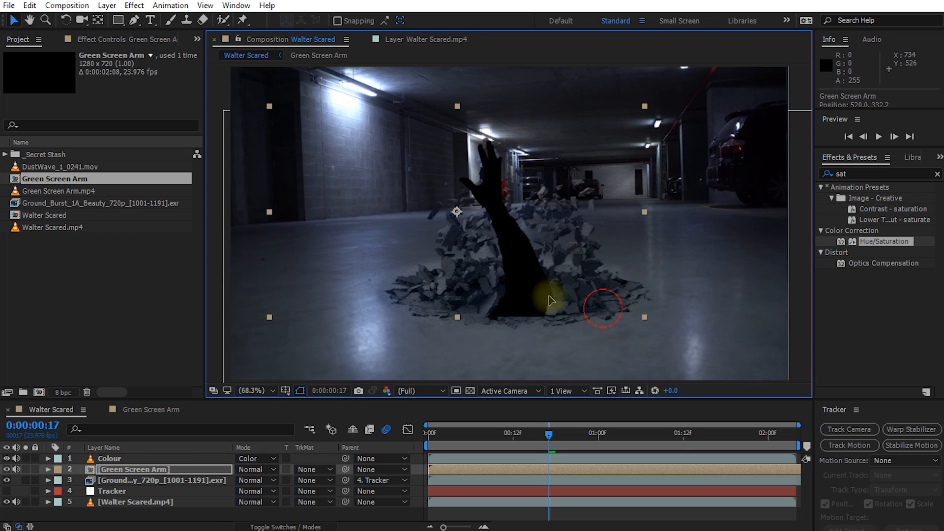
left_click_drag(649, 102, 615, 131)
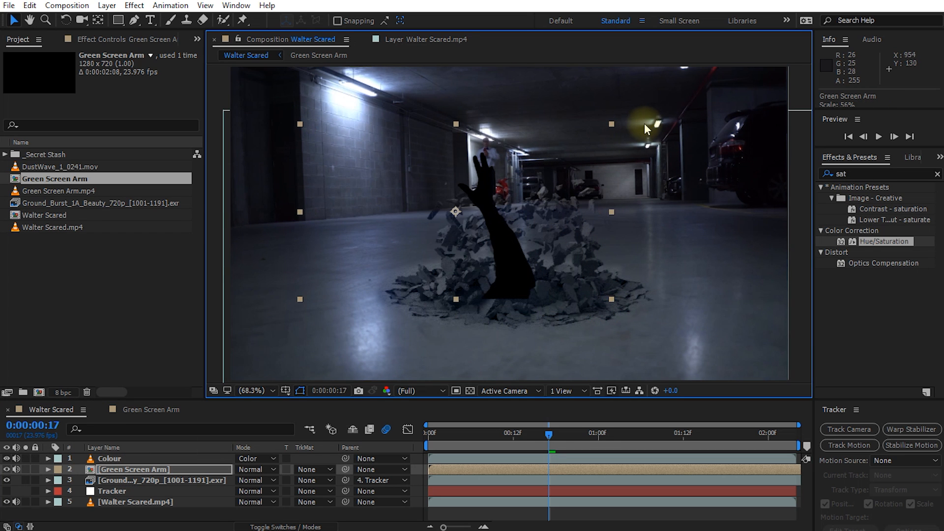
left_click_drag(521, 267, 589, 290)
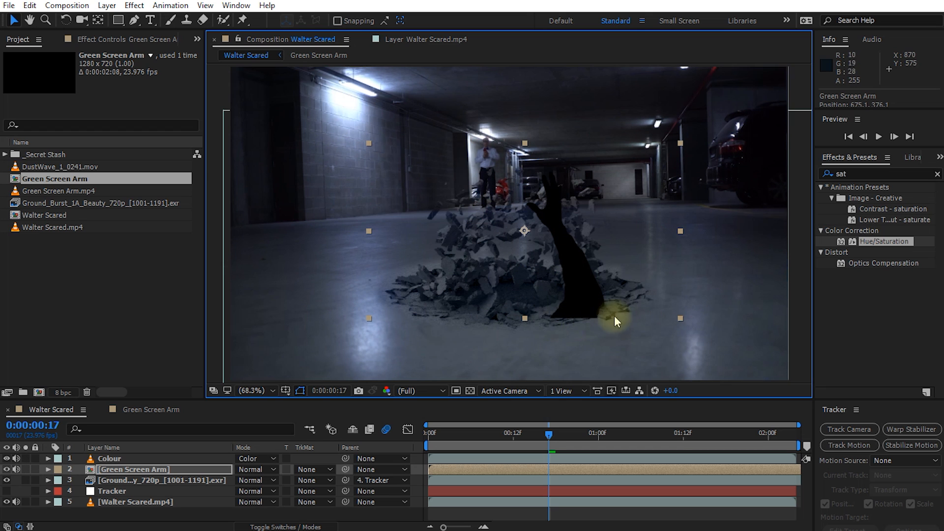
mouse_move(573, 308)
left_mouse_down()
mouse_move(566, 296)
mouse_move(577, 317)
left_mouse_up()
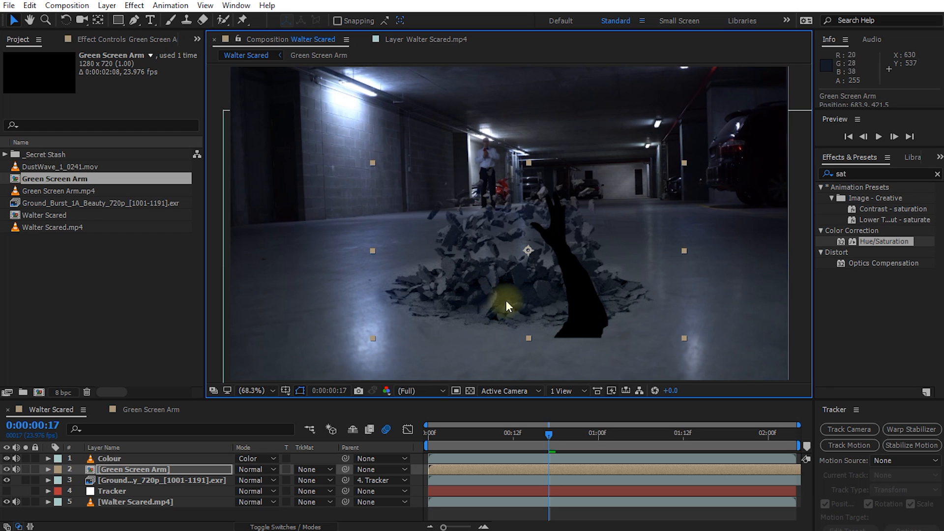
left_click_drag(582, 323, 540, 294)
Shift the Green Screen Arm layer about three frames earlier, reposition it to about 622, 361 and check it against the burst
left_click_drag(544, 438, 455, 444)
left_click_drag(511, 470, 491, 469)
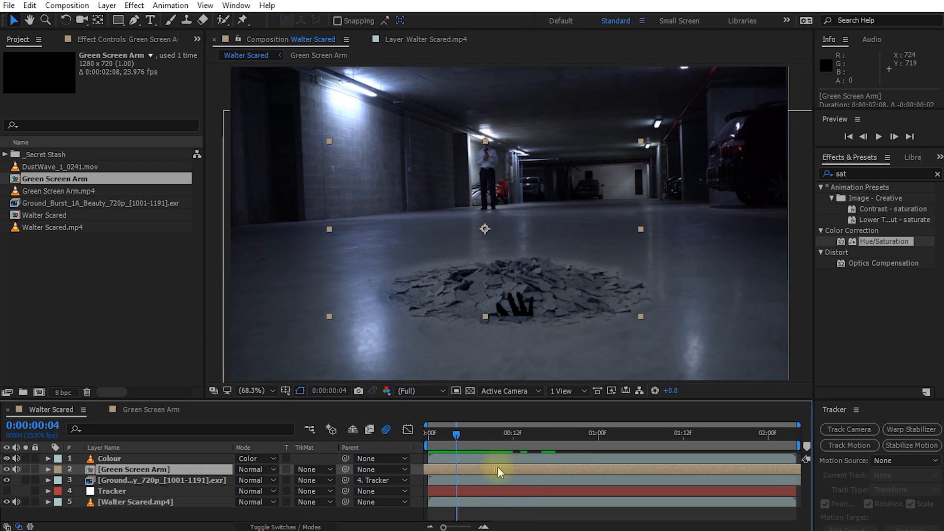
left_click_drag(449, 434, 637, 457)
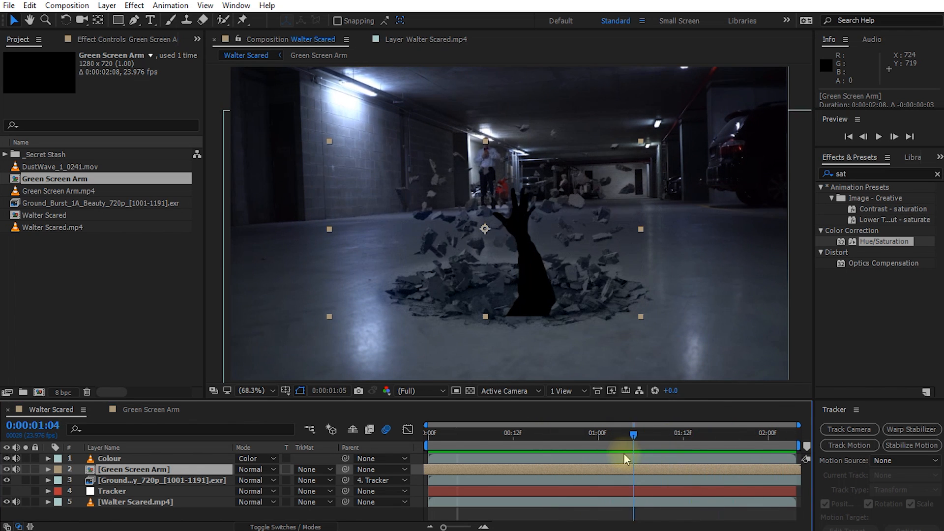
left_click_drag(529, 302, 505, 299)
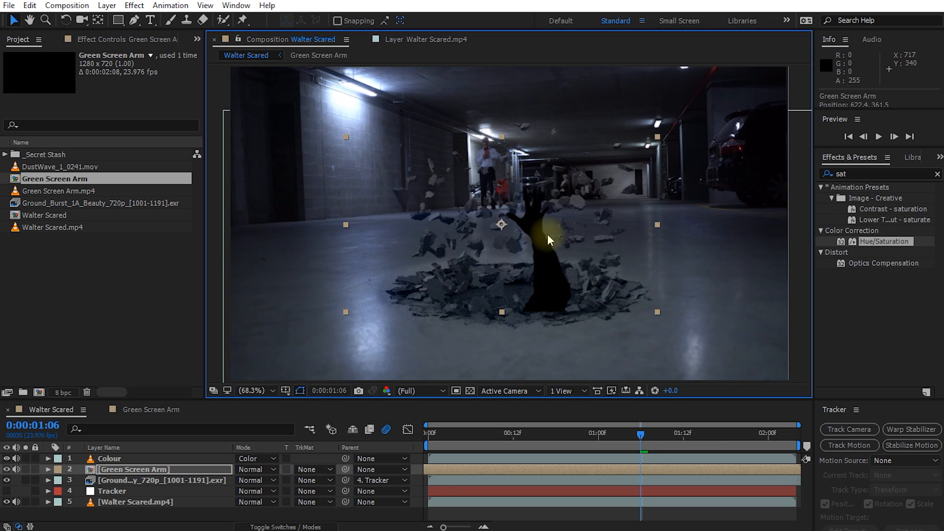
left_click_drag(639, 435, 582, 448)
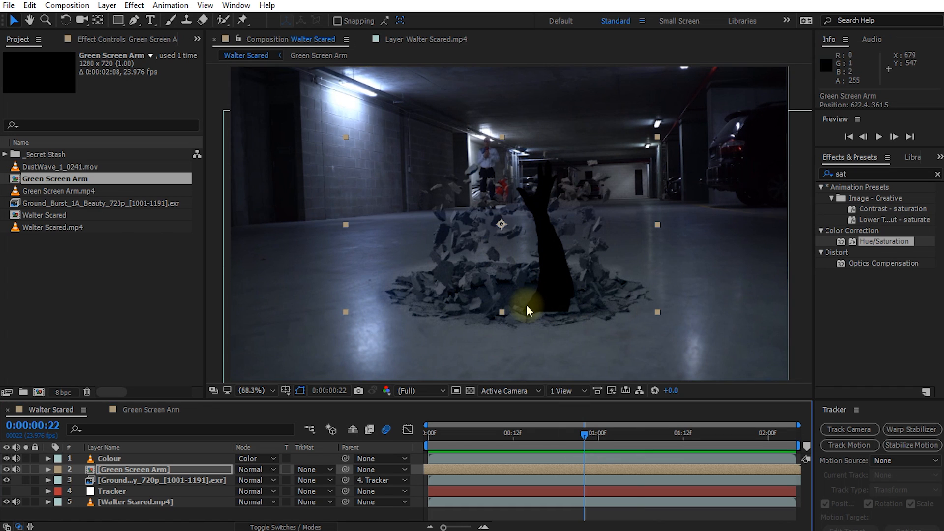
Try stacking the ground-burst layer above the Green Screen Arm layer, and restore the original layer order
left_click_drag(103, 482, 116, 468)
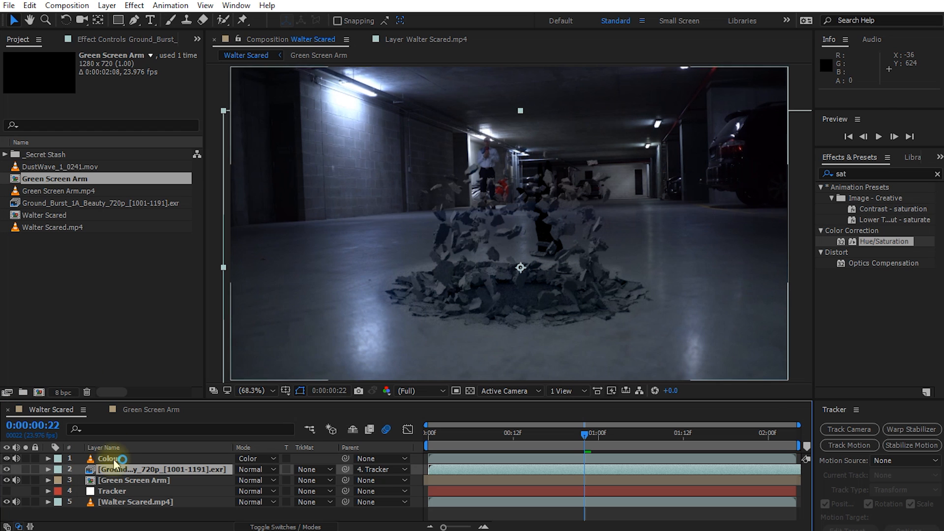
left_click(110, 478)
left_click_drag(119, 470, 121, 464)
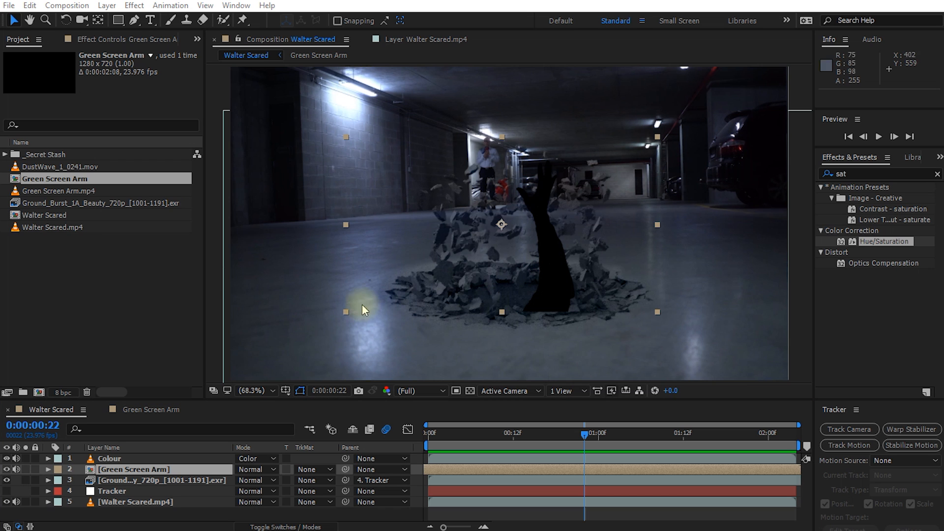
Create a new composition from Ground_Burst_1A_Beauty_720p_[1001-1191].exr and go to the flying-debris frame at 0:00:01:14
left_click(44, 202)
left_click_drag(65, 211, 39, 392)
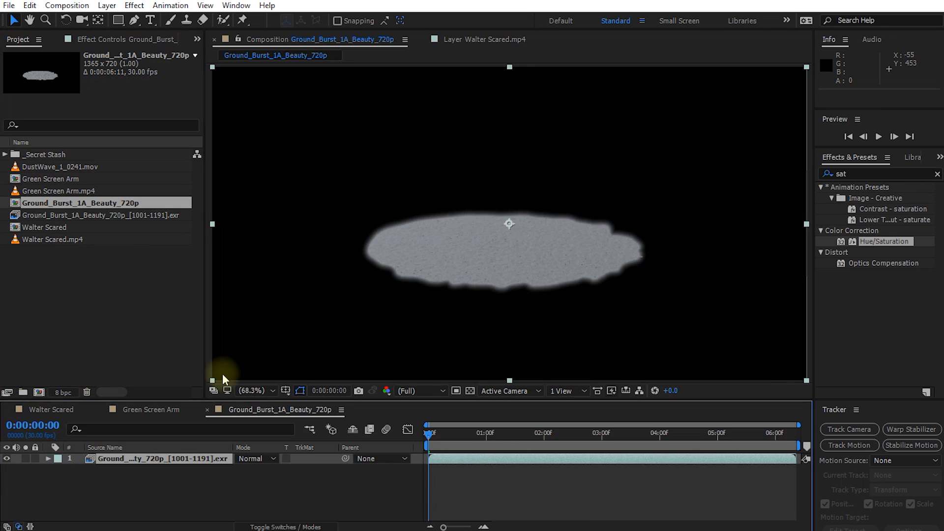
left_click_drag(449, 433, 520, 456)
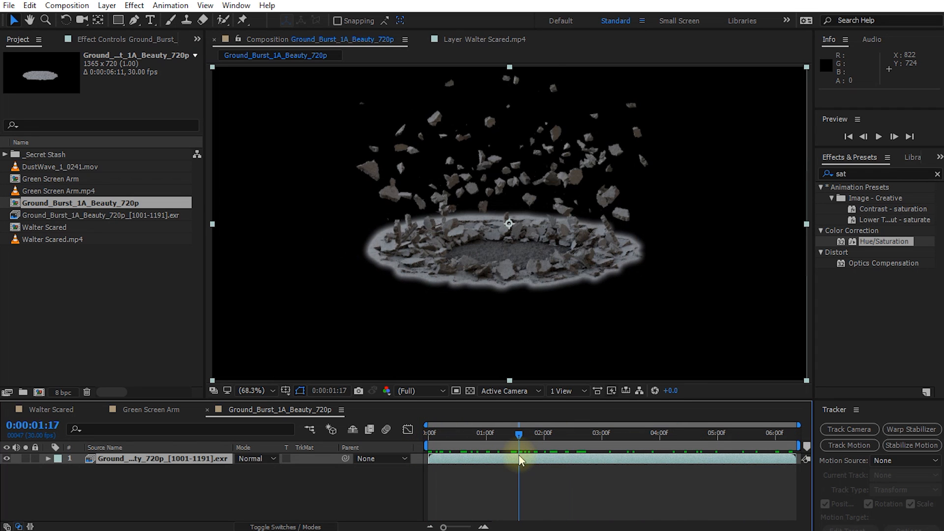
left_click(165, 220)
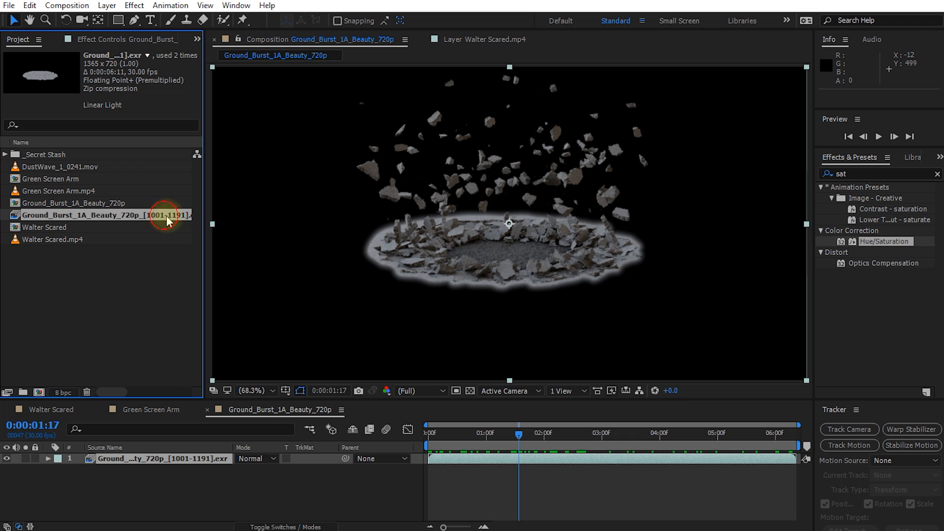
left_click_drag(206, 220, 220, 223)
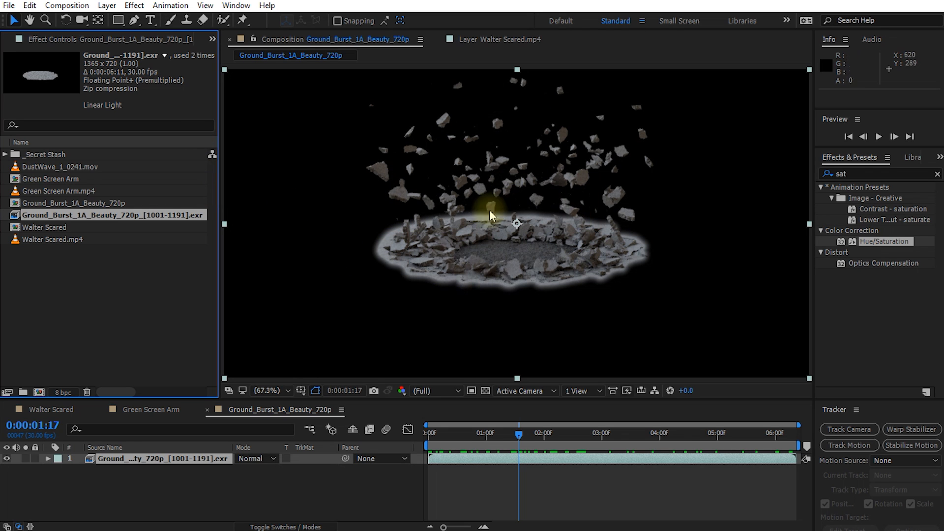
mouse_move(513, 438)
left_mouse_down()
mouse_move(403, 441)
mouse_move(562, 433)
mouse_move(691, 439)
mouse_move(544, 442)
mouse_move(513, 455)
left_mouse_up()
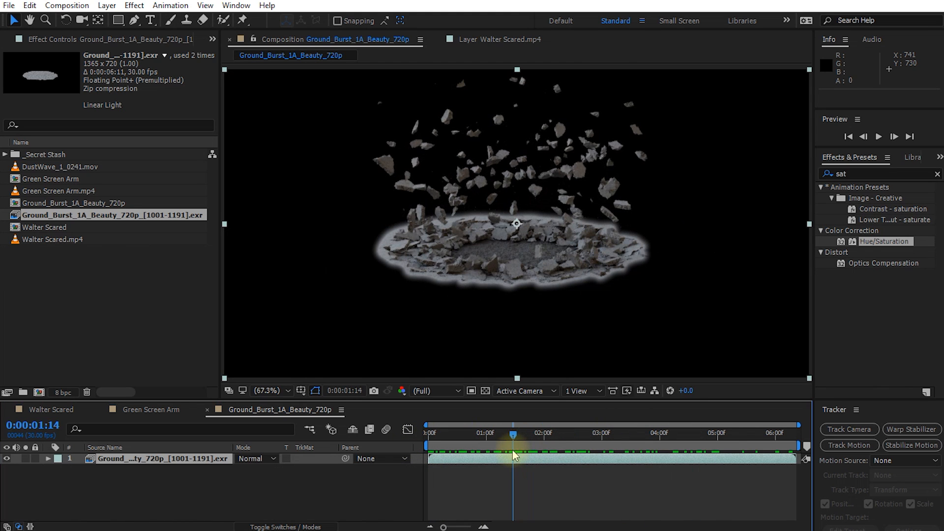
left_click(193, 217)
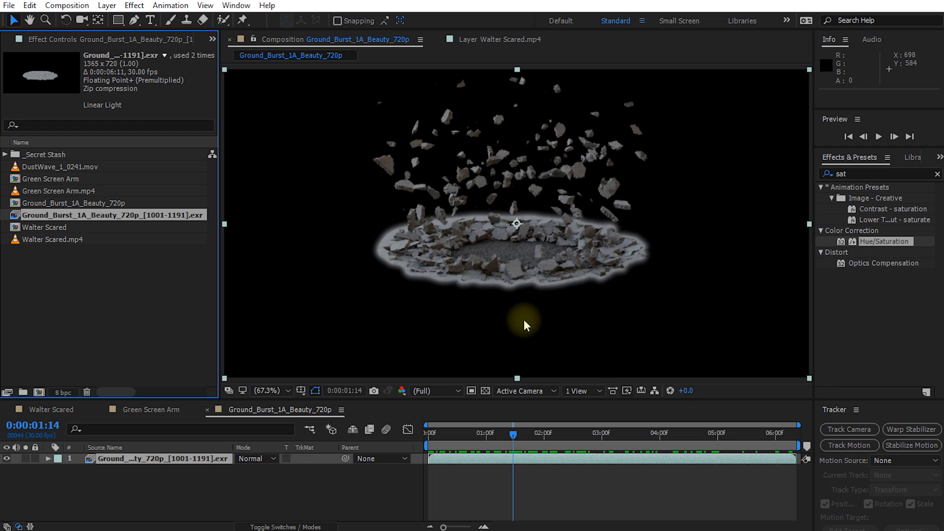
Find the EXtractoR effect and apply it to the ground-burst EXR layer
left_click(867, 171)
type("extractoR")
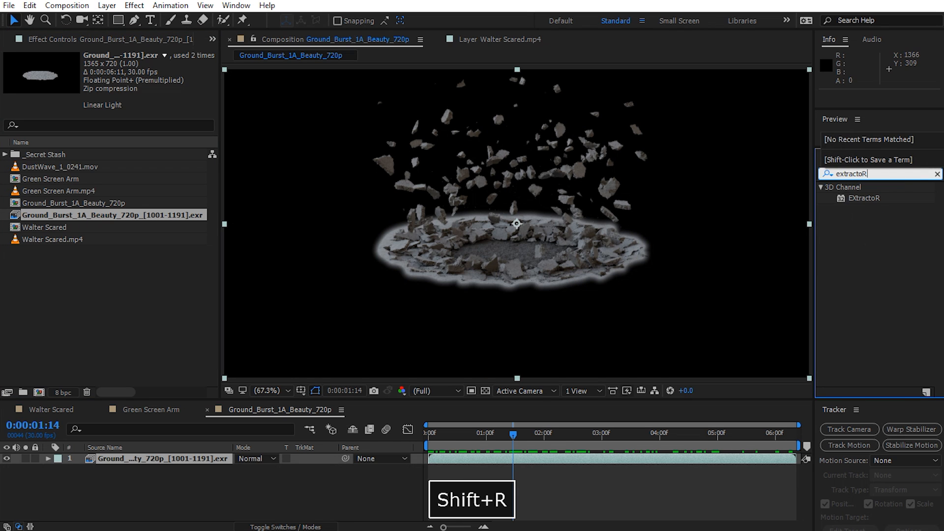
double_click(862, 198)
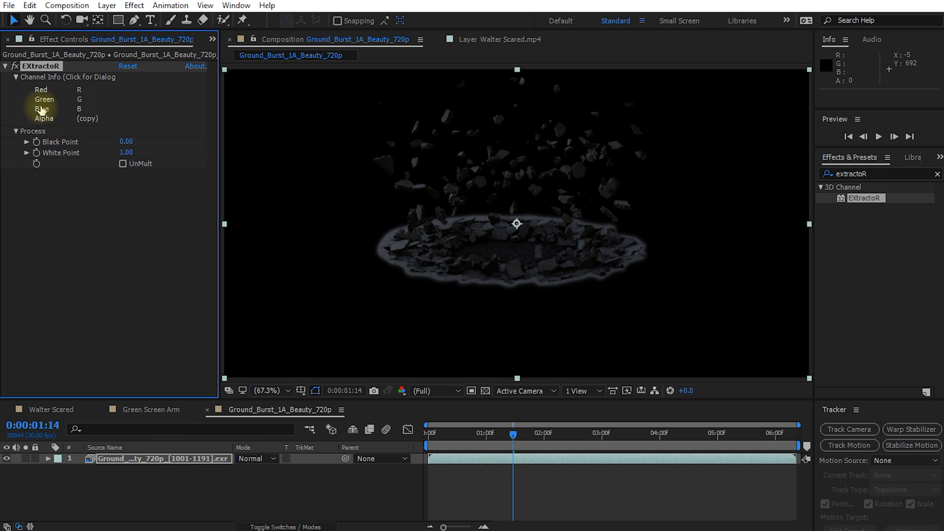
Choose the depth layer in EXtractoR's channel settings, assigning depth to Red, Green and Blue and A to Alpha
left_click(83, 109)
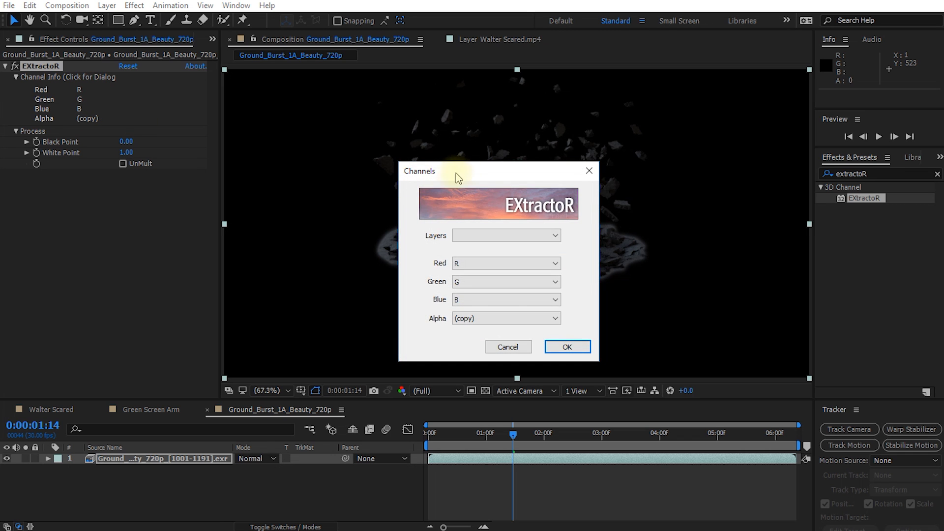
left_click_drag(469, 172, 180, 110)
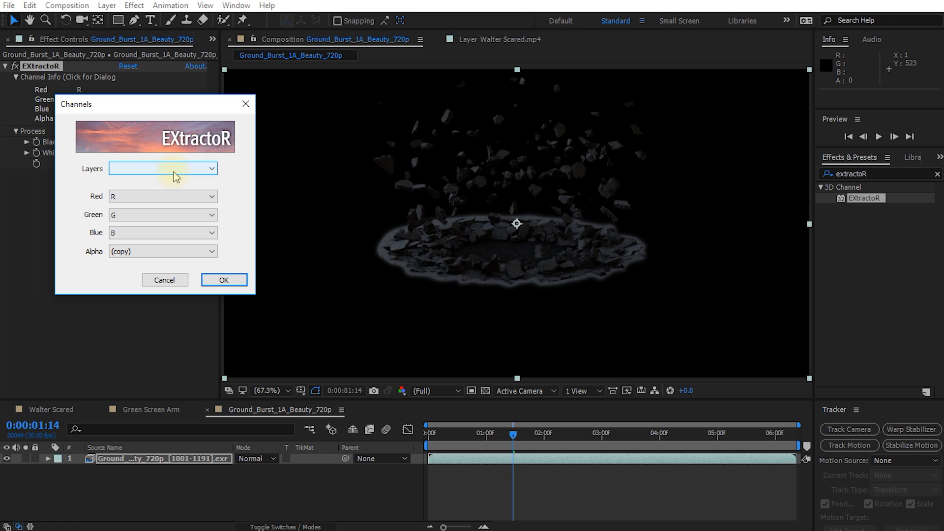
left_click(204, 169)
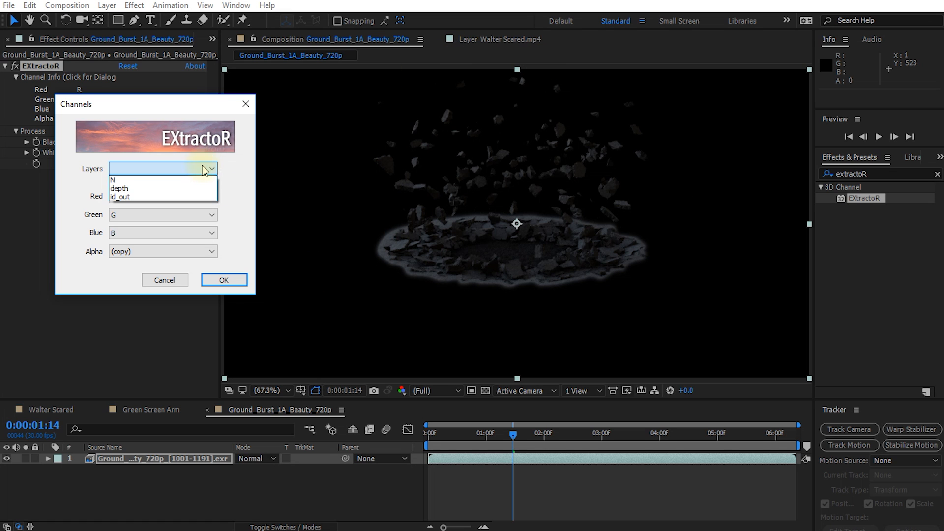
left_click(120, 190)
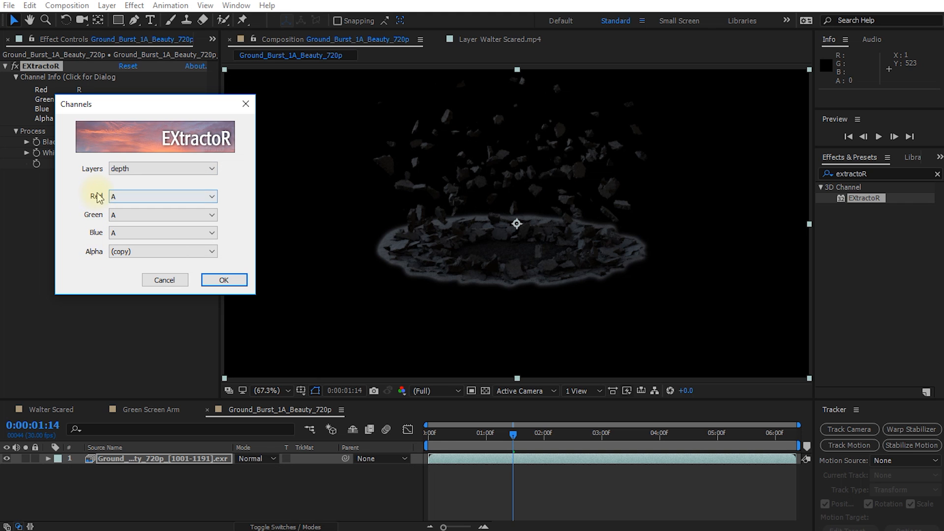
left_click(118, 198)
left_click(130, 261)
left_click(122, 215)
left_click(123, 294)
left_click(121, 233)
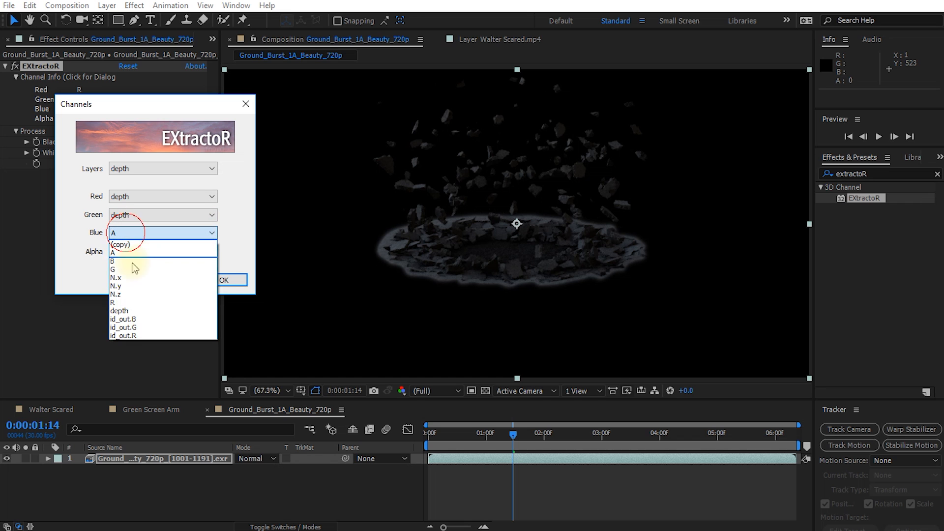
left_click(128, 311)
left_click(120, 252)
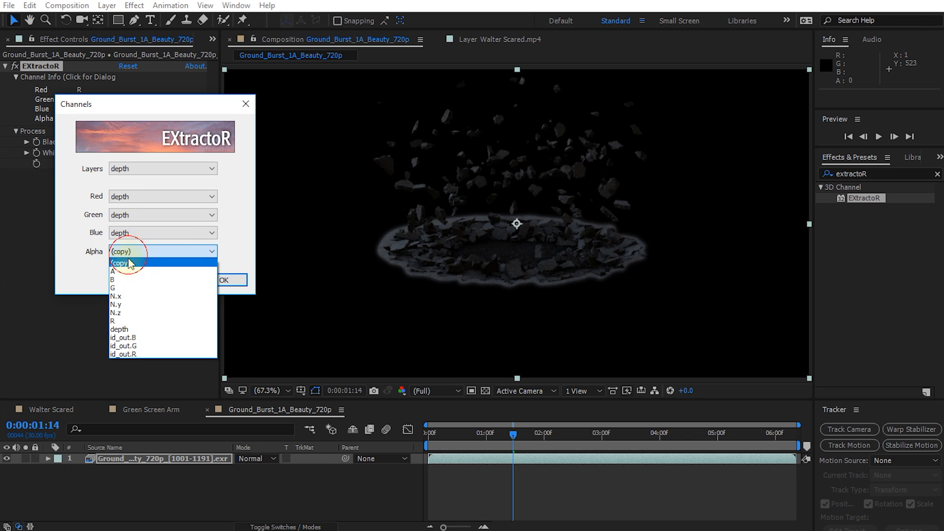
left_click(124, 277)
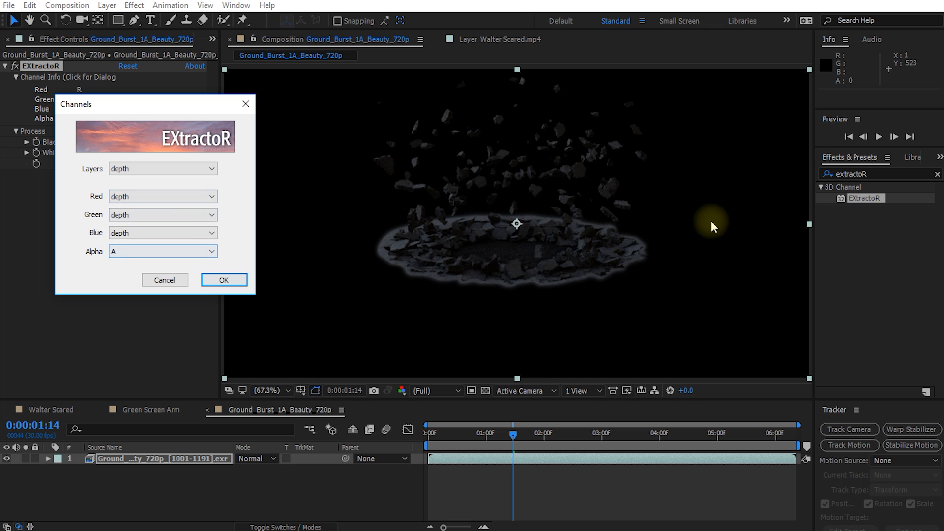
left_click(218, 281)
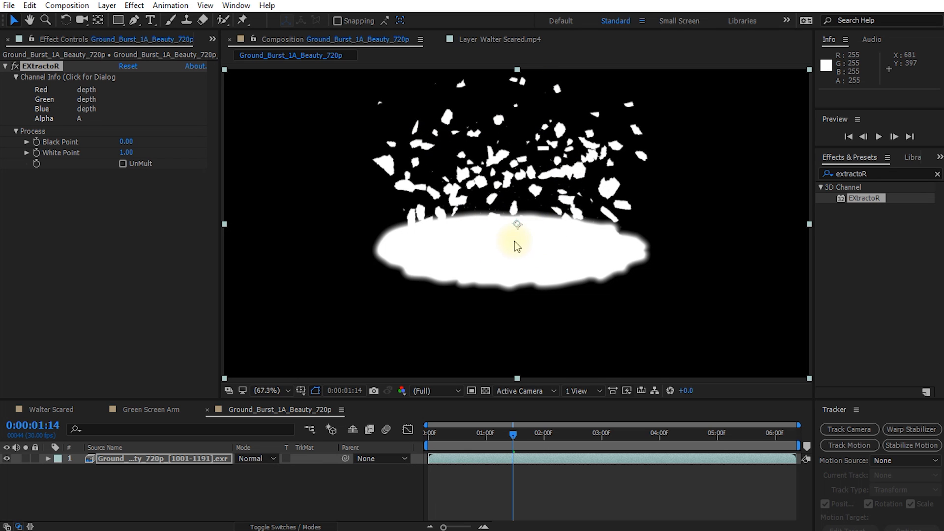
Set EXtractoR's White Point to 20 and go to the debris frame at 0:00:01:02 to check the depth pass
mouse_move(516, 433)
left_mouse_down()
mouse_move(634, 435)
mouse_move(519, 434)
left_mouse_up()
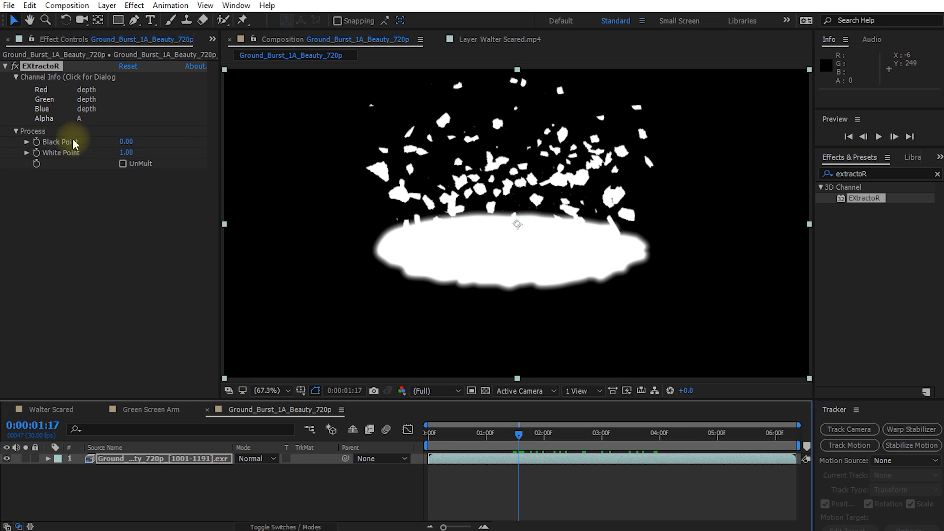
left_click(127, 152)
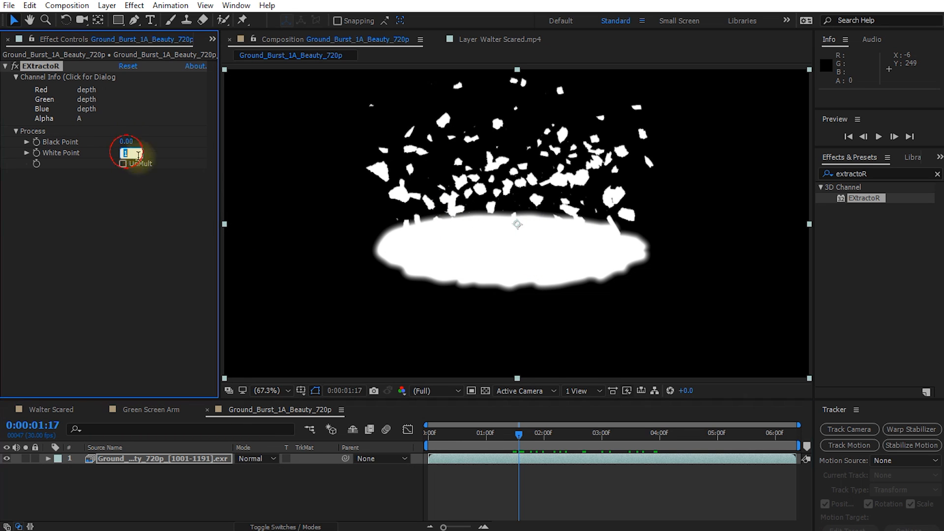
type("20")
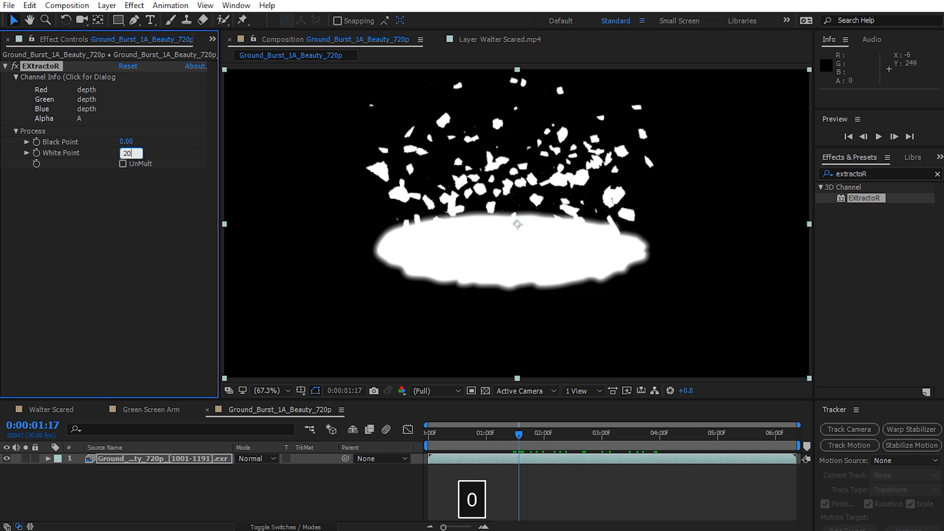
key("Return")
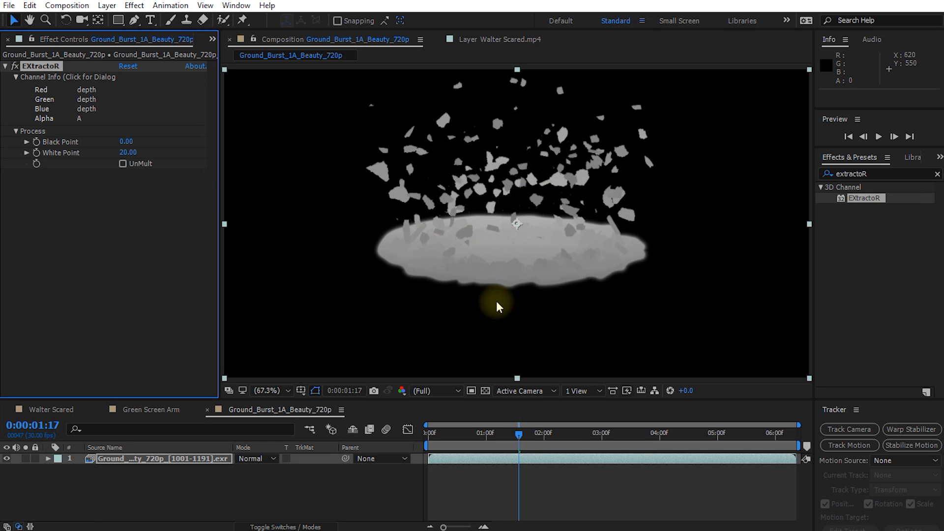
left_click_drag(521, 434, 491, 457)
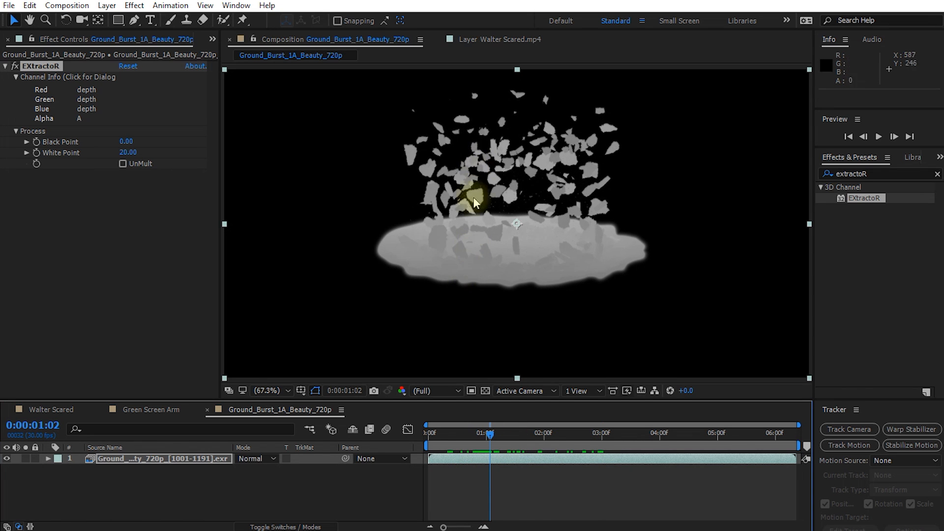
Apply Levels to the ground-burst layer, with Input White at 173 and Input Black at 102 after trying 139
left_click(876, 174)
type("levels")
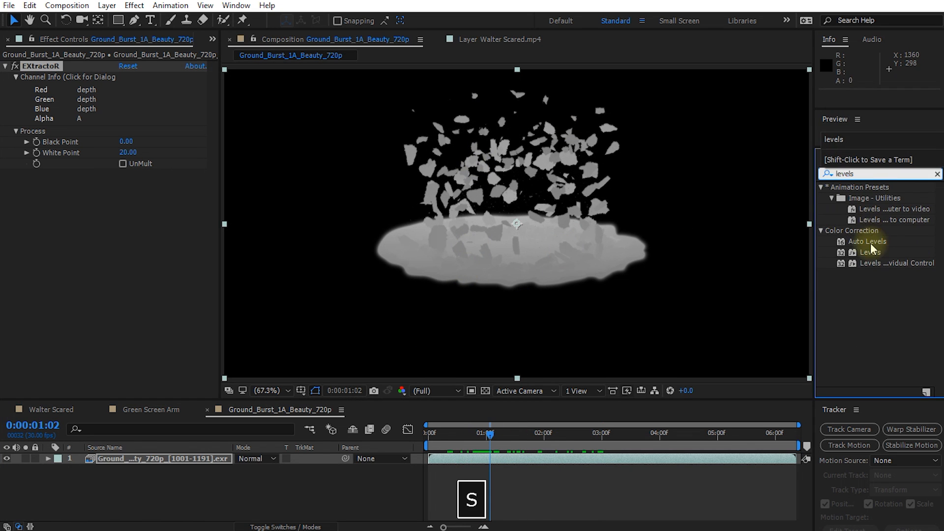
left_click_drag(870, 252, 230, 258)
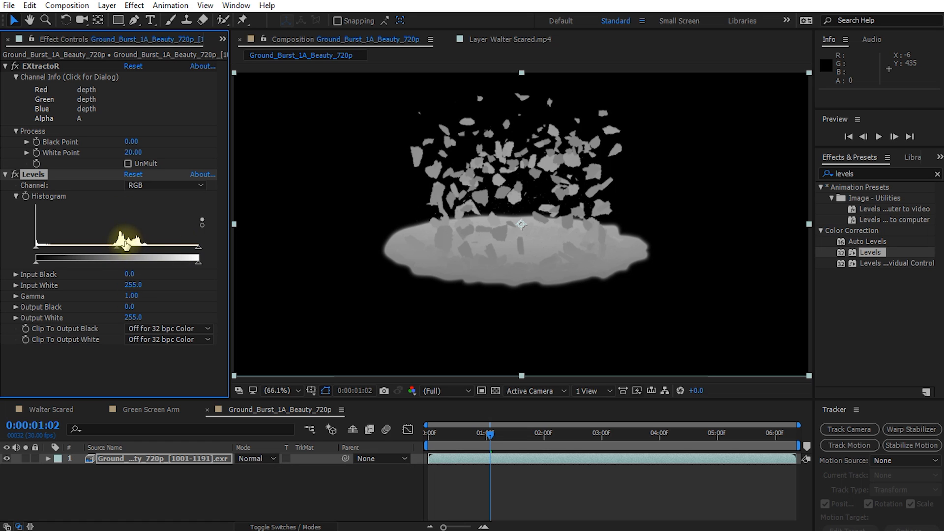
left_click_drag(197, 254, 146, 254)
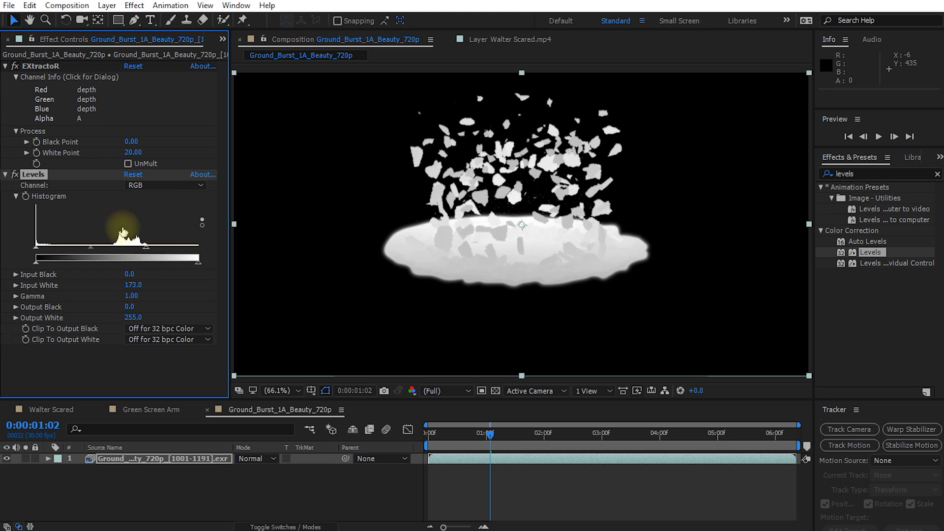
left_click_drag(34, 249, 101, 250)
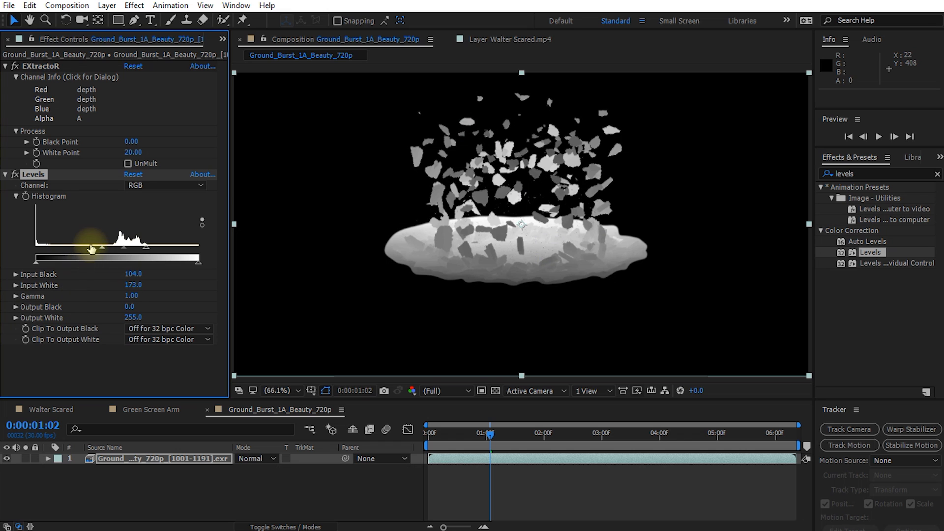
left_click_drag(102, 250, 125, 254)
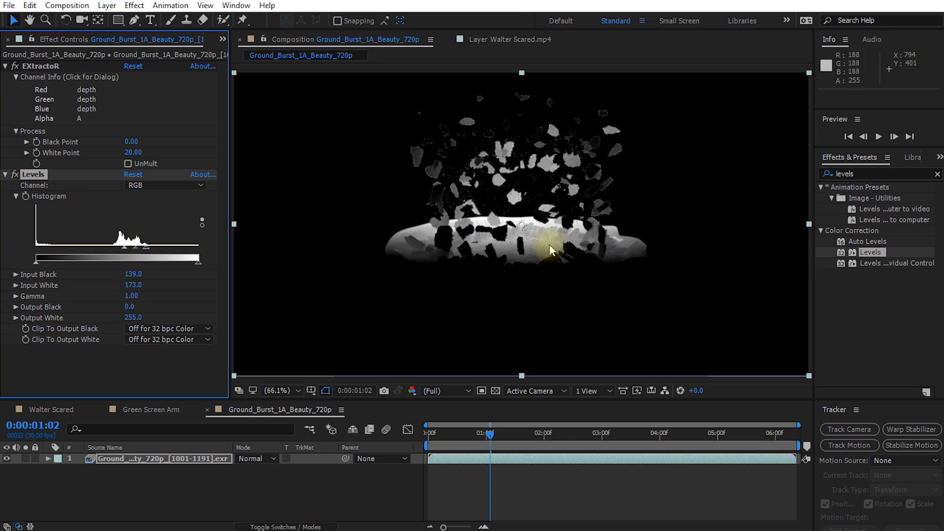
left_click_drag(122, 248, 102, 255)
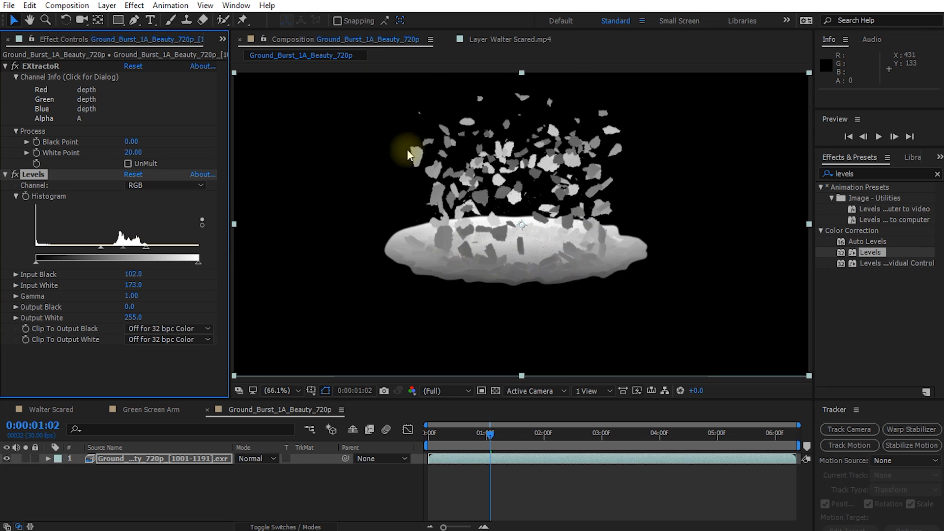
Create a comp-sized white solid and place it beneath the ground-burst EXR layer
right_click(143, 486)
mouse_move(196, 338)
left_click(332, 377)
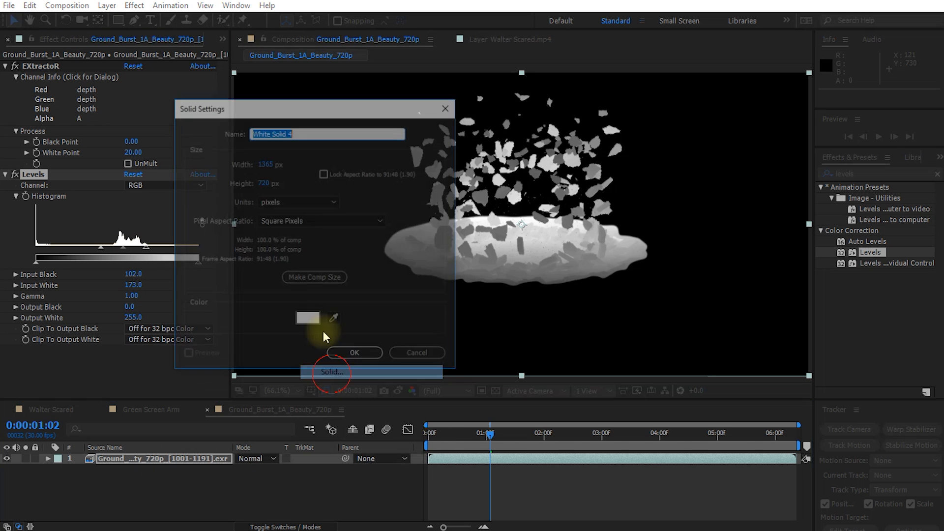
left_click(354, 355)
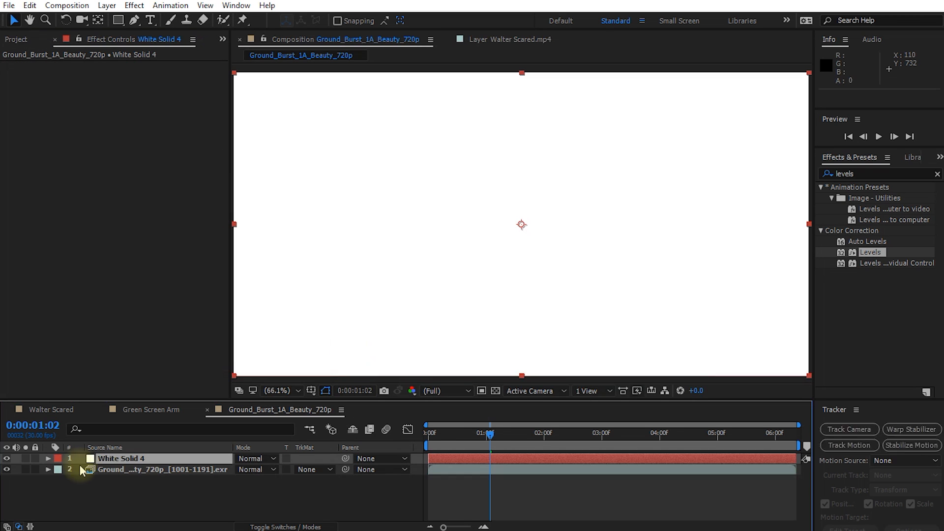
left_click_drag(106, 459, 115, 474)
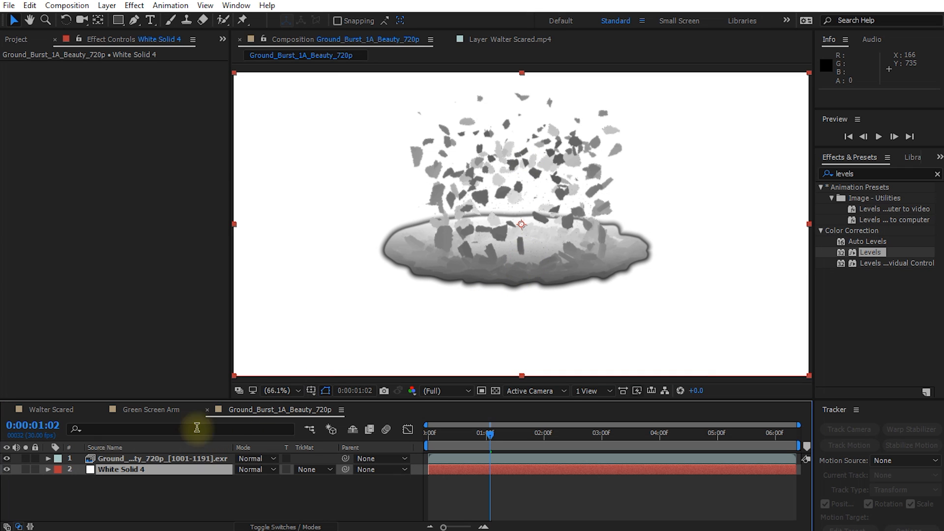
Enable UnMult in the ground-burst layer's EXtractoR effect and slightly enlarge the composition view
left_click(119, 459)
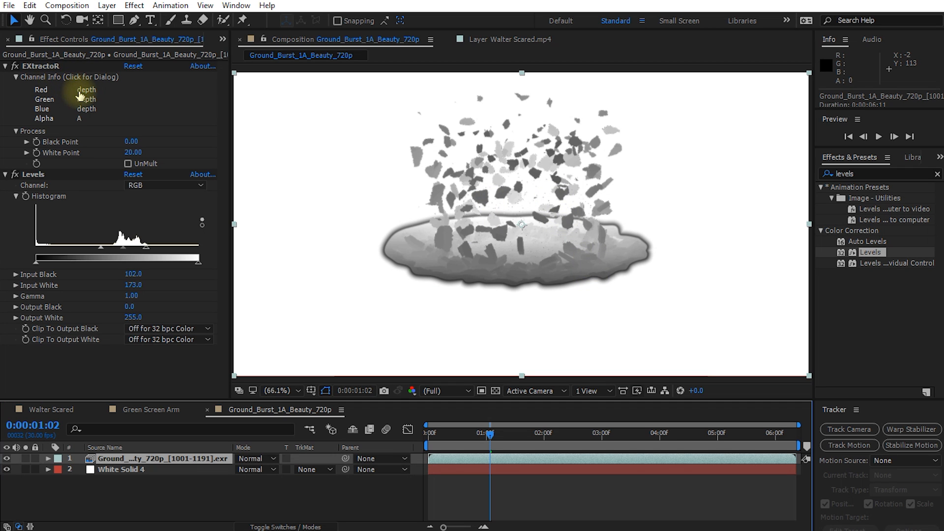
left_click(128, 164)
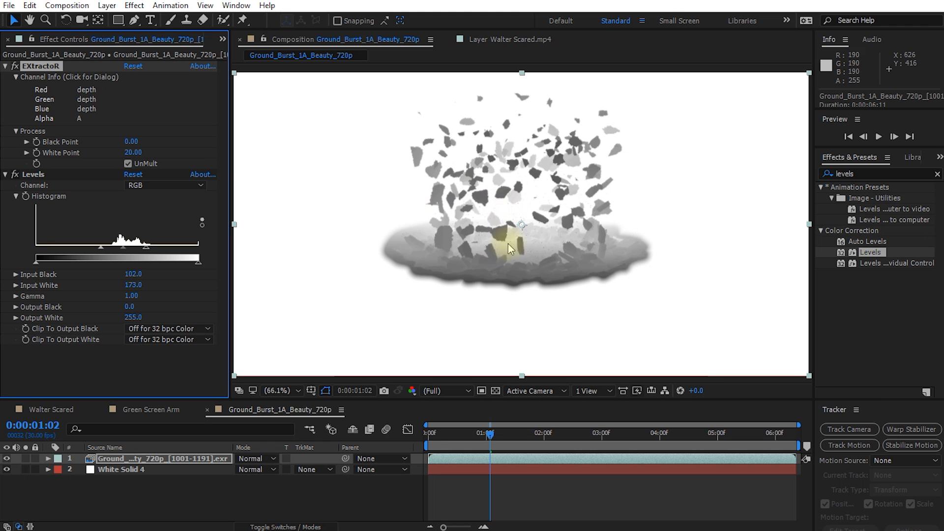
left_click_drag(492, 398, 492, 415)
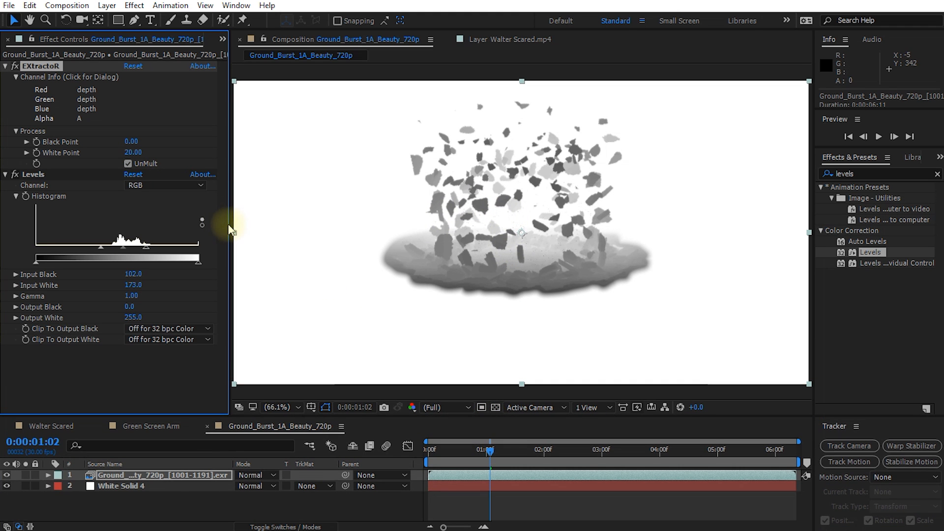
left_click_drag(229, 223, 215, 224)
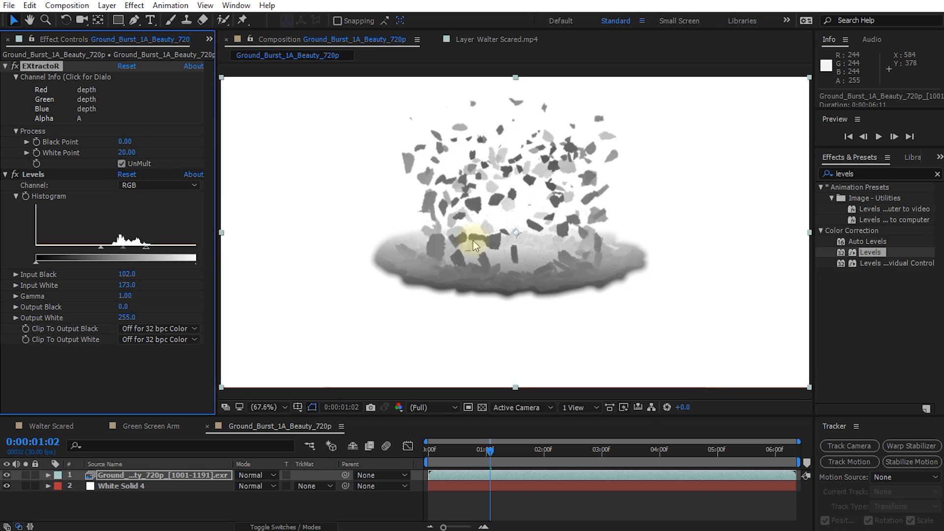
Try Levels with Input Black at 131 and Input White at 153, and remove the Levels effect
left_click_drag(98, 250, 119, 249)
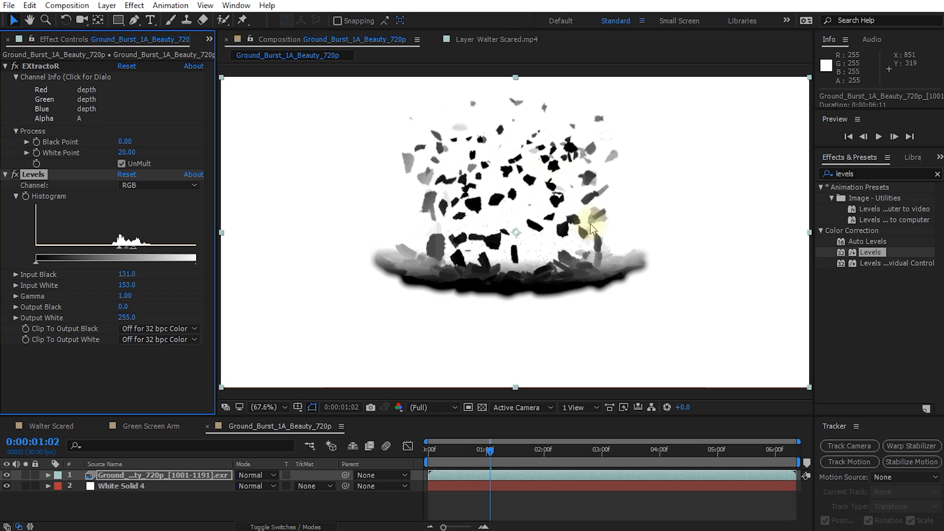
left_click(32, 175)
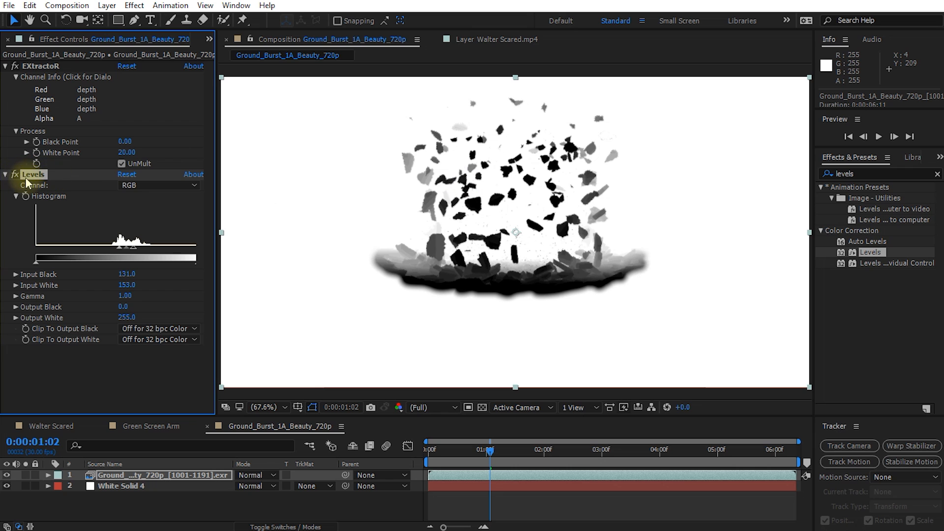
key("Delete")
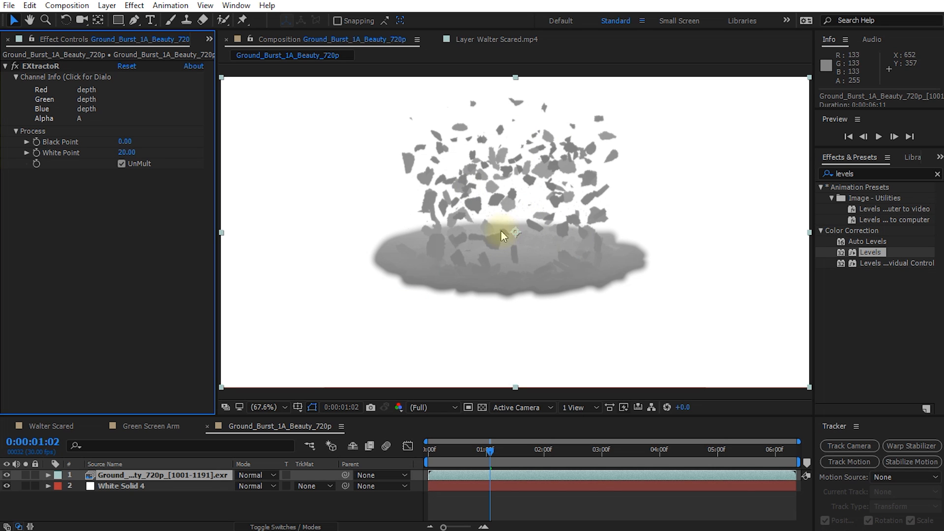
Return to the Walter Scared composition and rename the Ground_Burst_1A_Beauty_720p composition as Ground Burst Z Depth
left_click(59, 425)
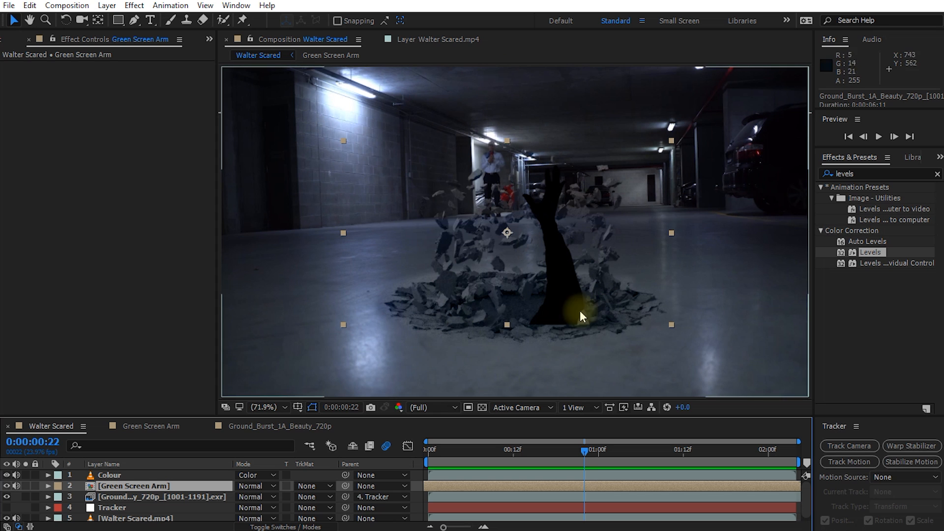
left_click(12, 39)
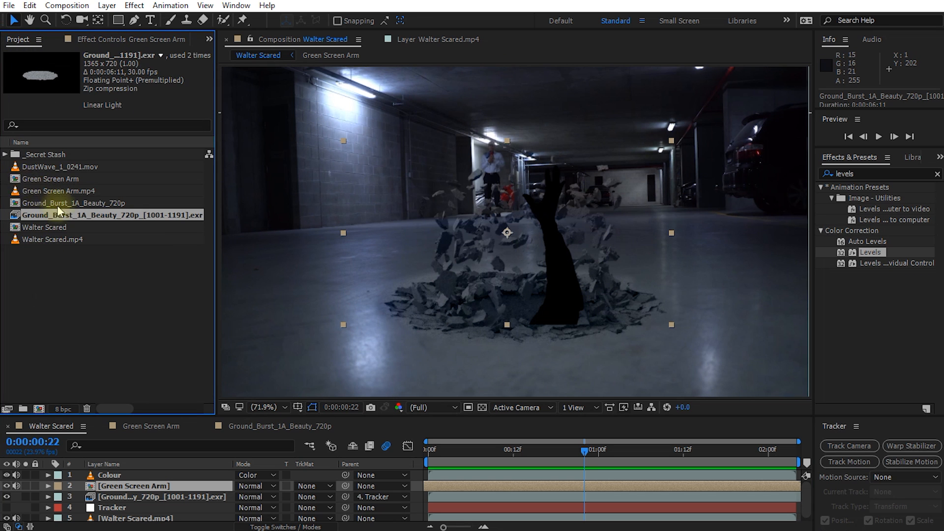
left_click(74, 204)
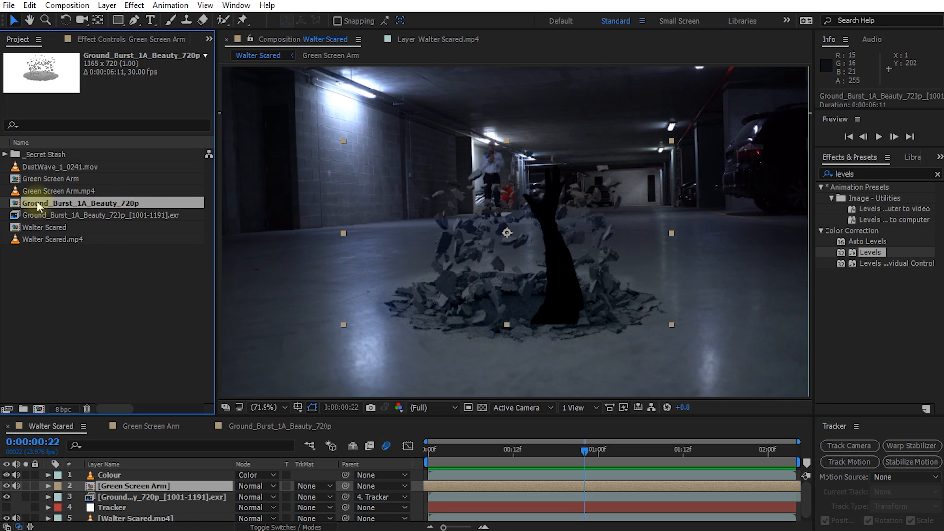
left_click(78, 205)
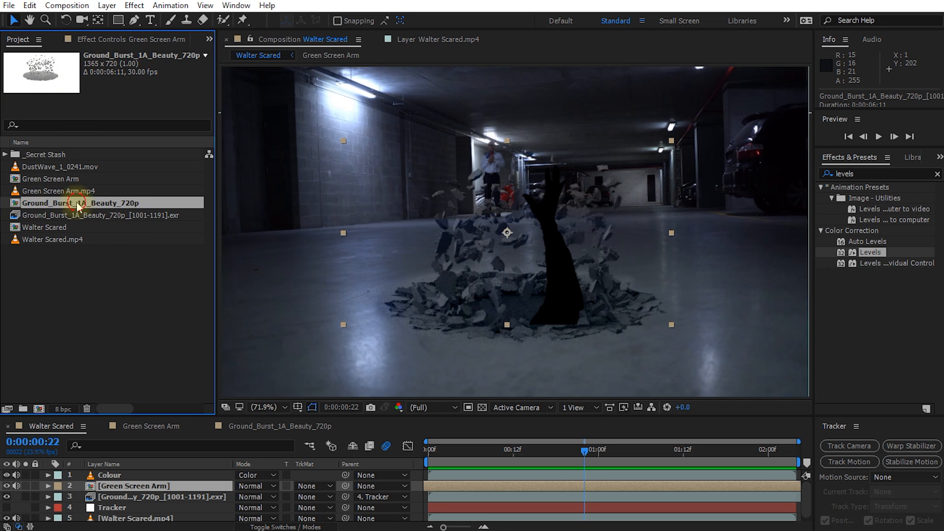
key("Return")
type("Ground Burst")
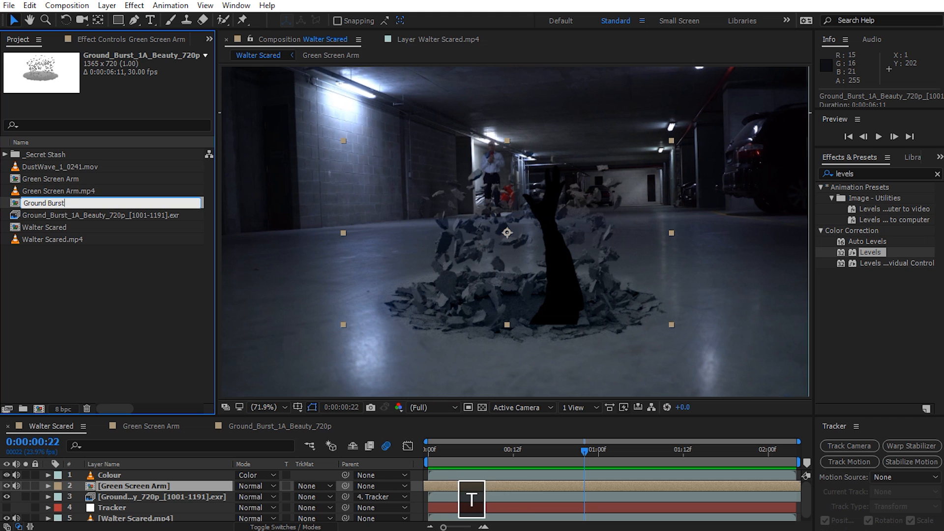
type(" Z Depth")
key("Return")
Place Ground Burst Z Depth between the Colour and Green Screen Arm layers, and rename the ground-burst EXR layer as Ground Burst
left_click_drag(48, 209, 113, 479)
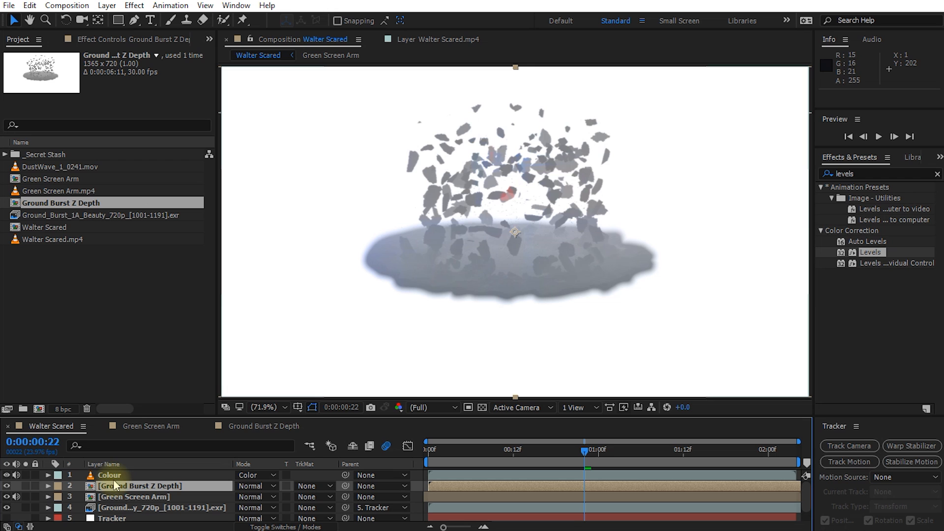
left_click_drag(400, 416, 401, 393)
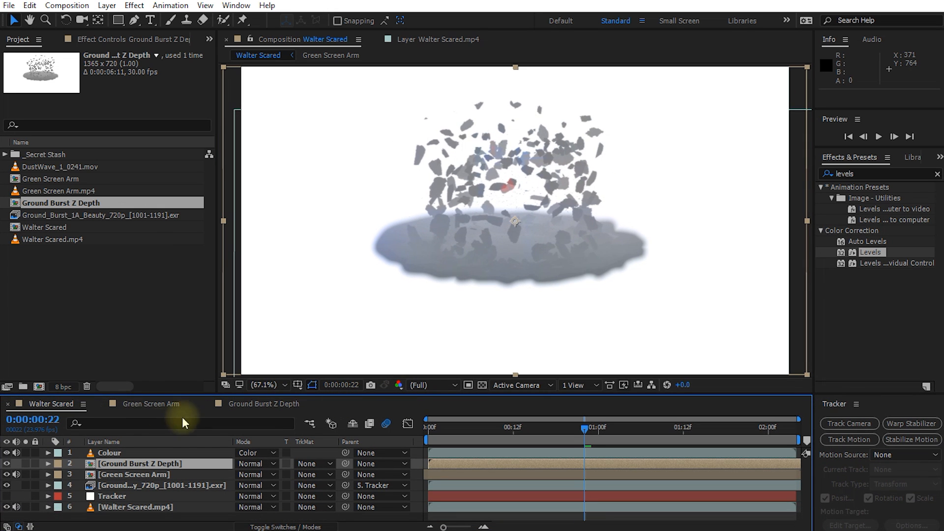
left_click(113, 486)
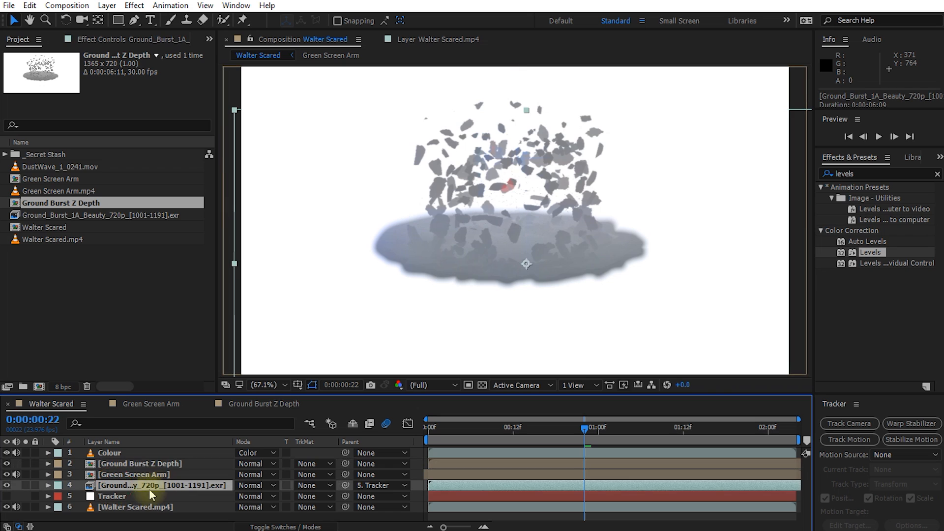
key("Return")
type("Ground Burst")
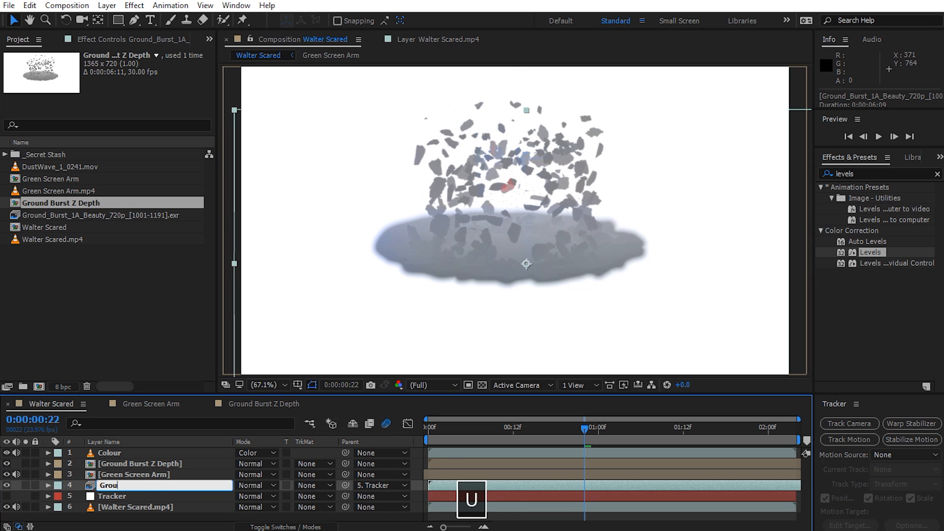
key("Return")
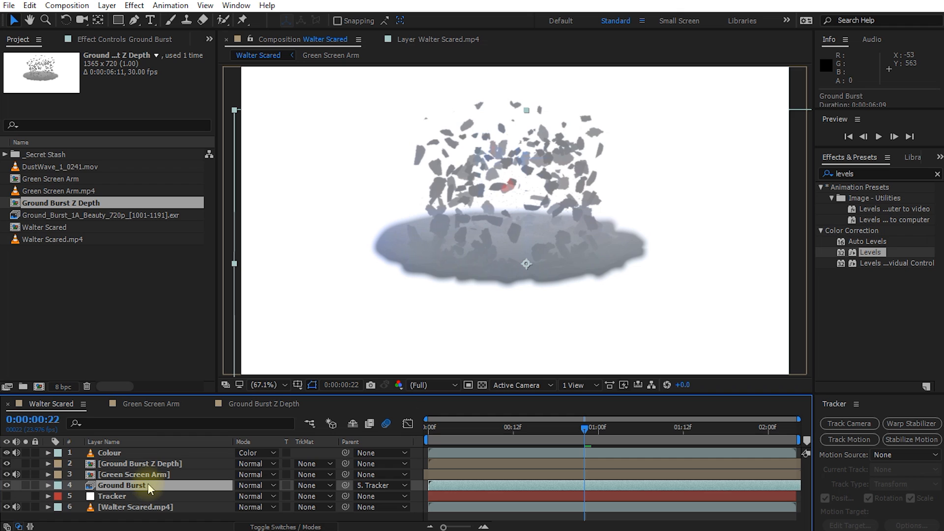
Parent Ground Burst Z Depth to Tracker and copy the Ground Burst layer's position, scale and rotation onto it
left_click(150, 462)
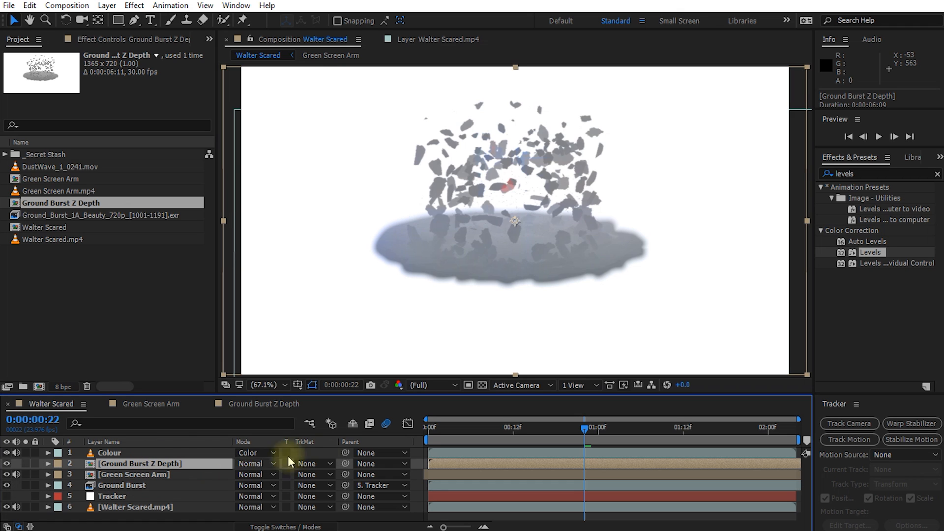
left_click_drag(347, 463, 121, 500)
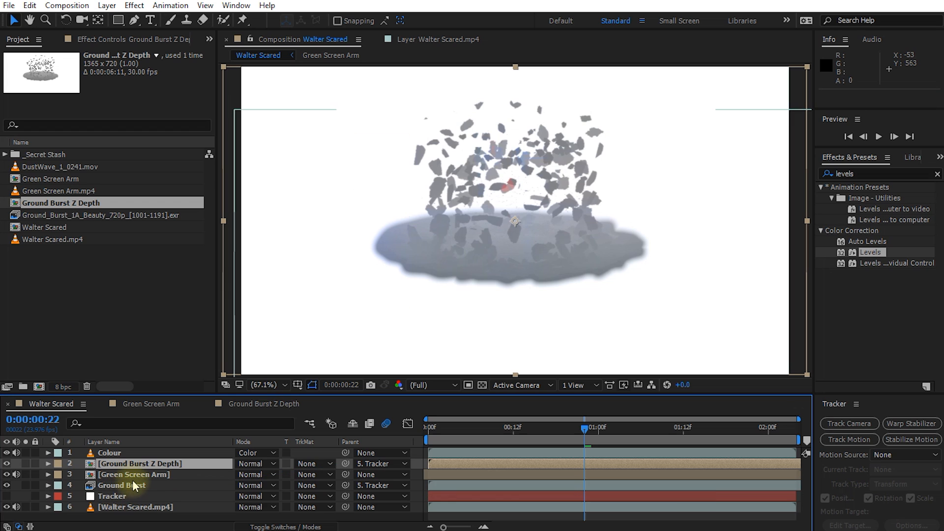
left_click(119, 486)
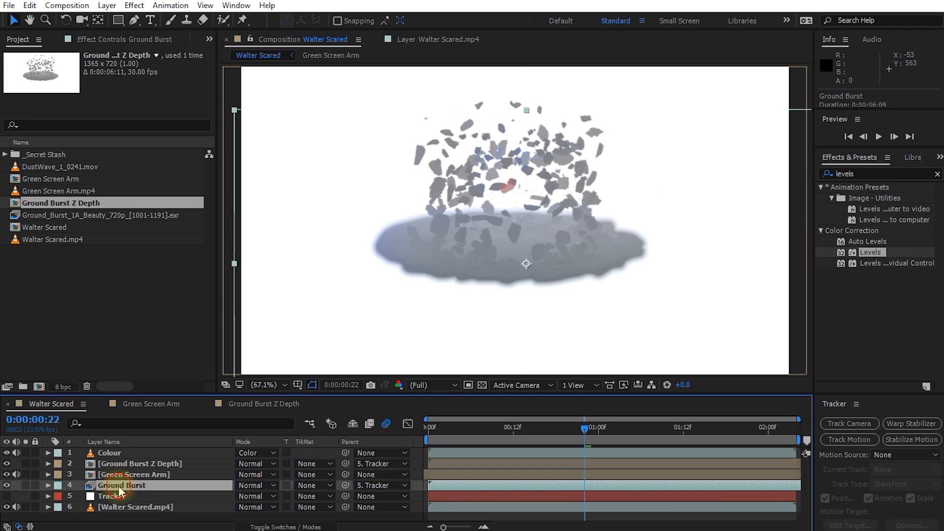
key("p")
key("shift+r")
key("shift+s")
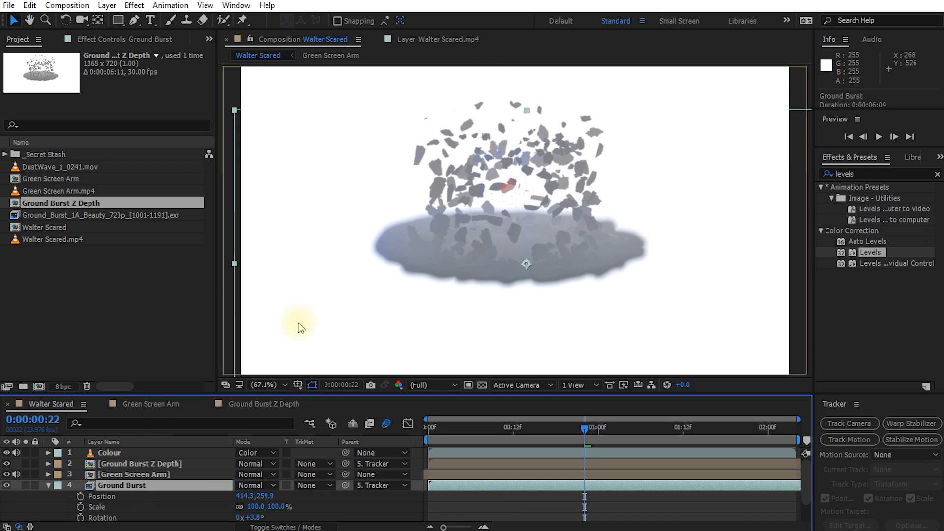
left_click(101, 497)
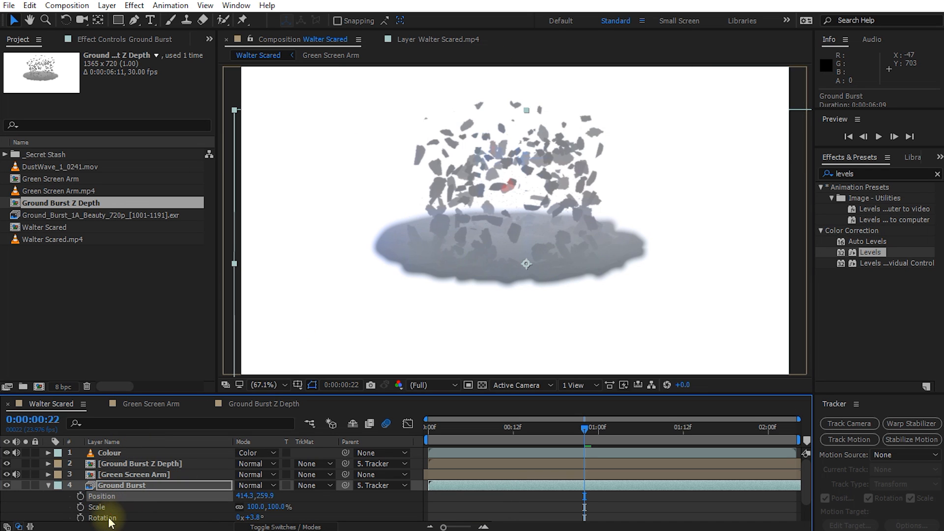
left_click(113, 523, "shift")
key("ctrl+c")
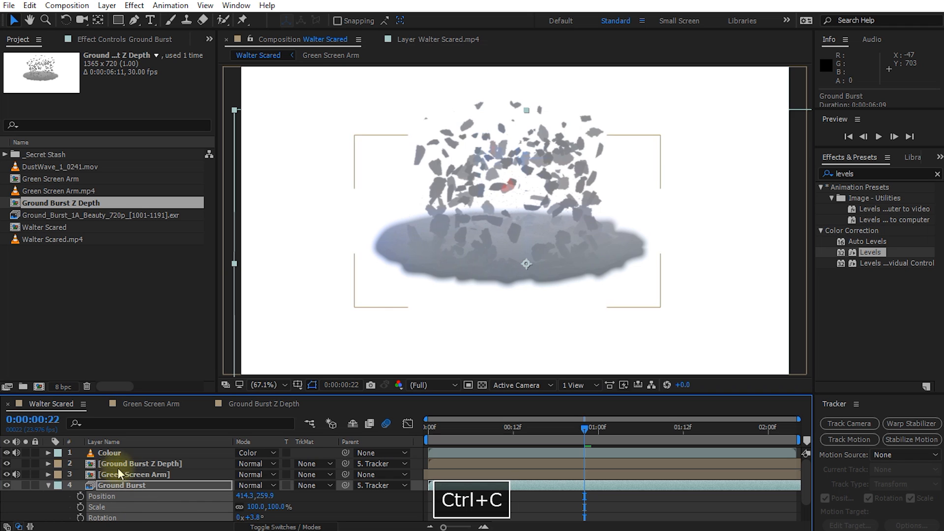
left_click(129, 471)
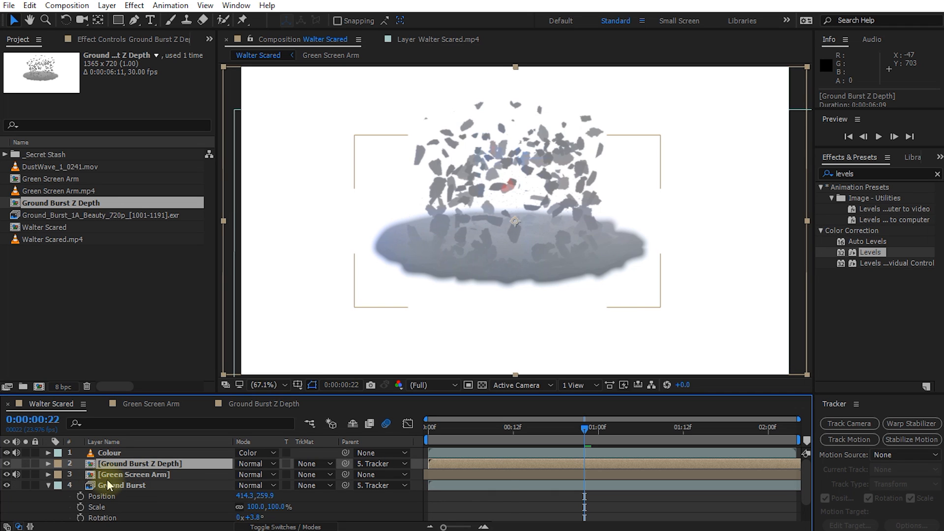
key("ctrl+v")
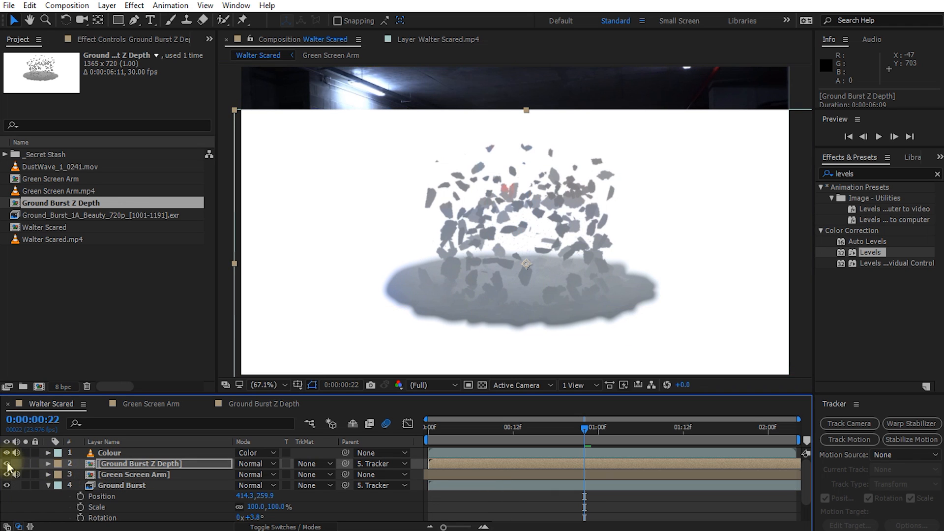
Toggle the Ground Burst Z Depth layer's visibility repeatedly to compare its alignment with the ground burst, leaving it shown
left_click(7, 464)
left_click(7, 464)
left_click(6, 463)
left_click(7, 463)
left_click(7, 463)
left_click(7, 463)
left_click(7, 463)
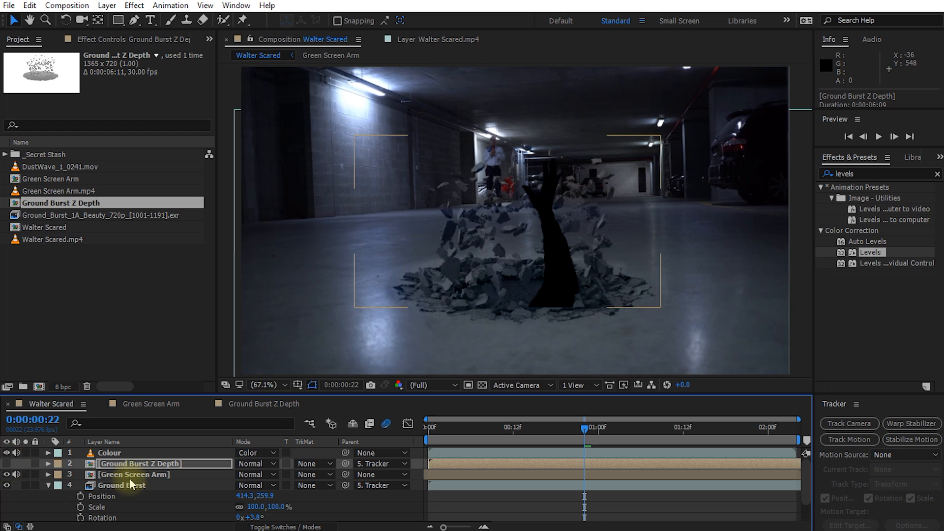
left_click(131, 474)
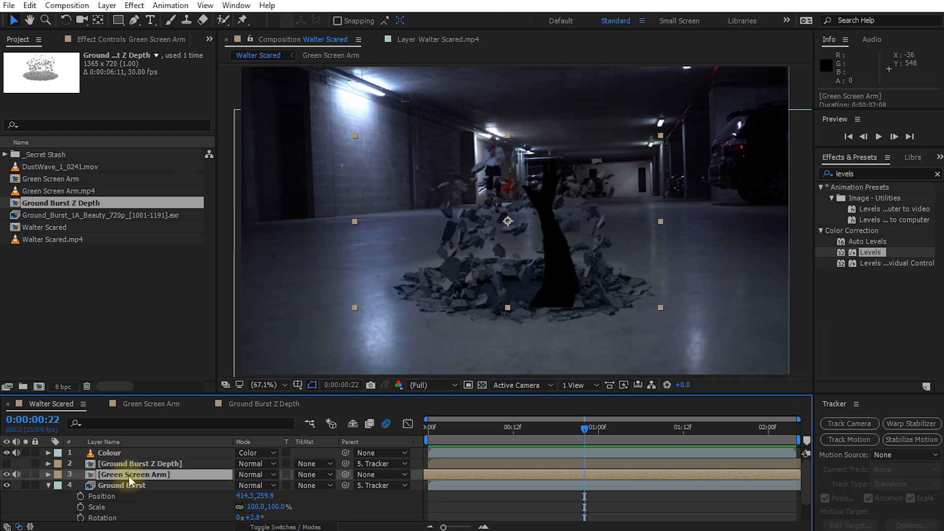
left_click(135, 464)
left_click(7, 463)
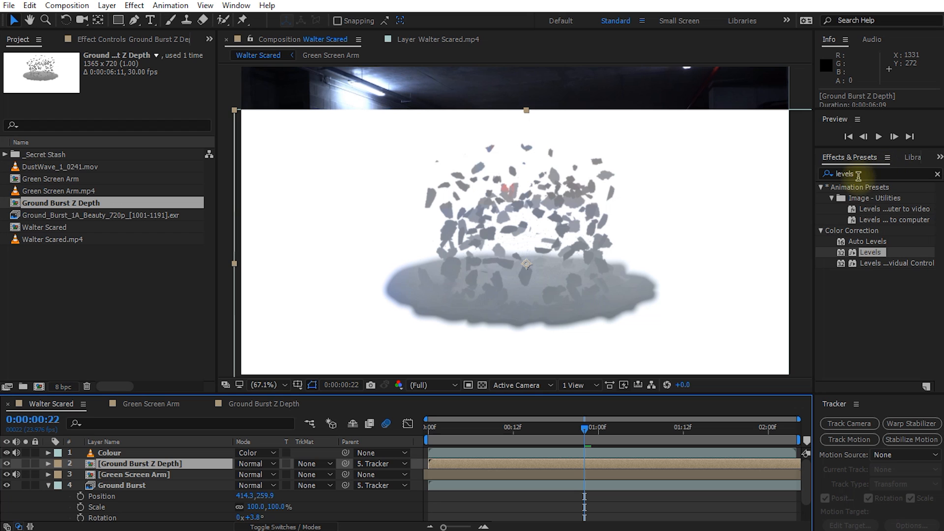
Apply Levels to the Ground Burst Z Depth layer, with Input Black at 141 and Input White at 147
left_click_drag(873, 256, 169, 462)
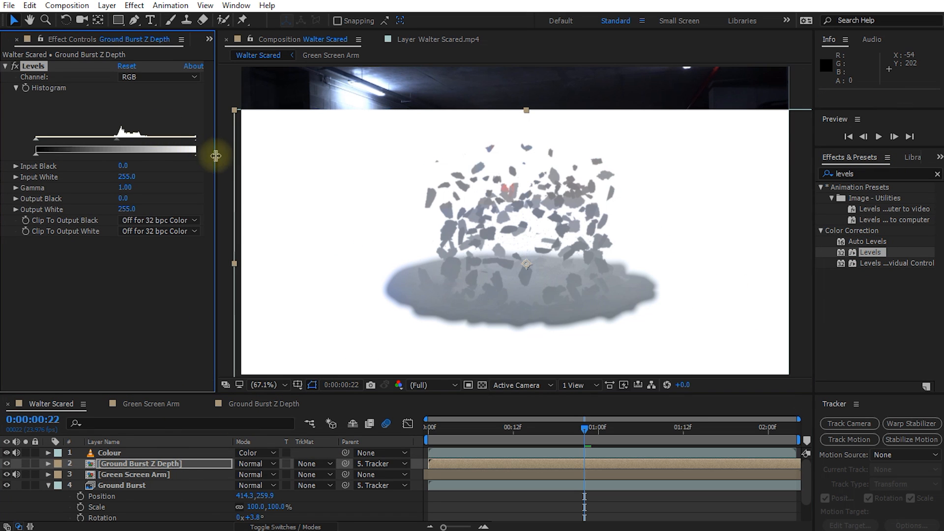
left_click_drag(217, 157, 230, 157)
left_click_drag(35, 141, 120, 146)
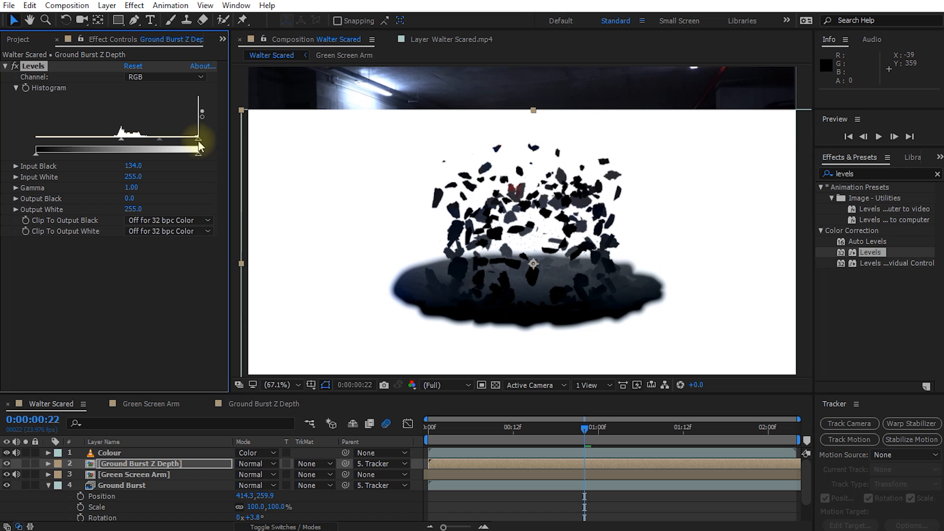
left_click_drag(196, 144, 128, 140)
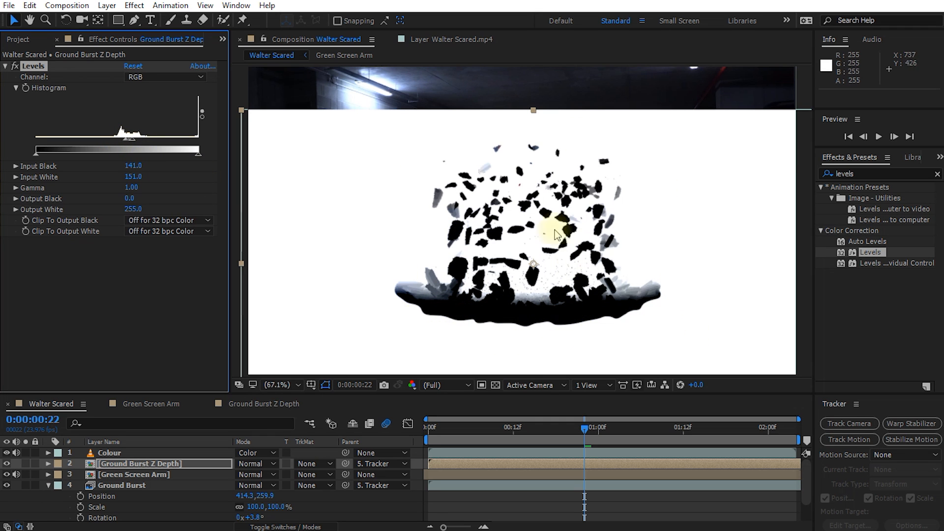
left_click_drag(131, 142, 130, 140)
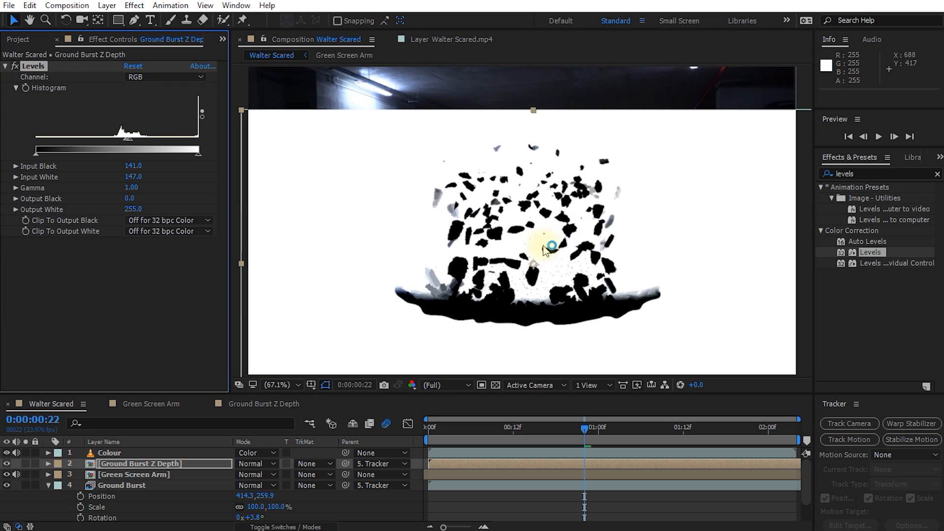
Set the Green Screen Arm layer's track matte to Luma Matte using Ground Burst Z Depth
left_click(154, 474)
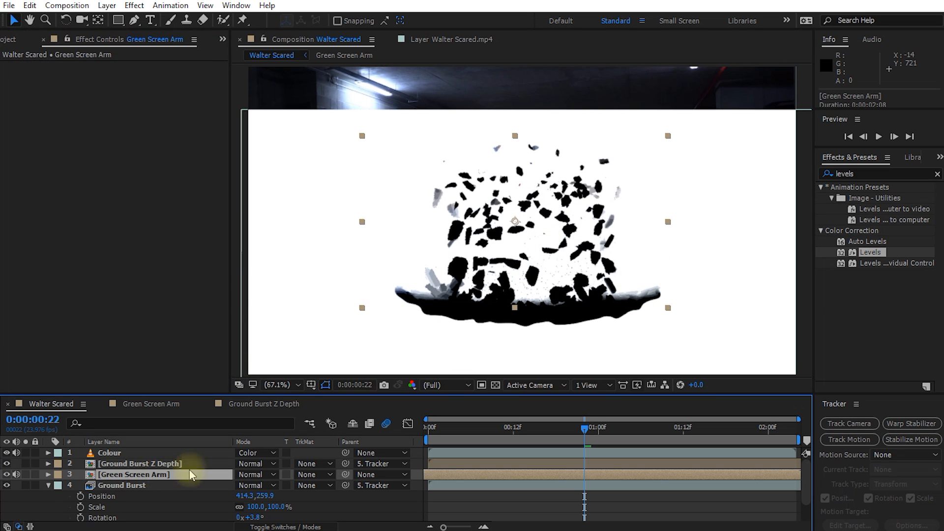
left_click(315, 475)
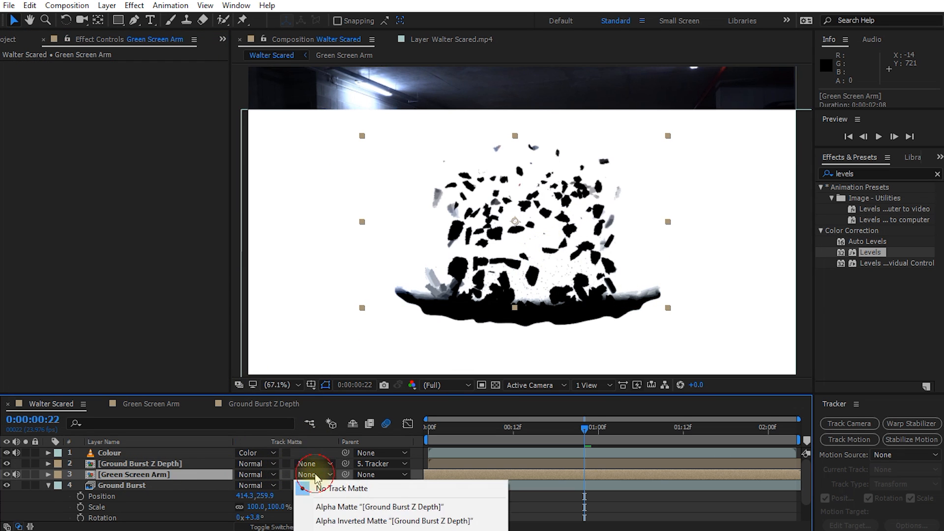
left_click(344, 530)
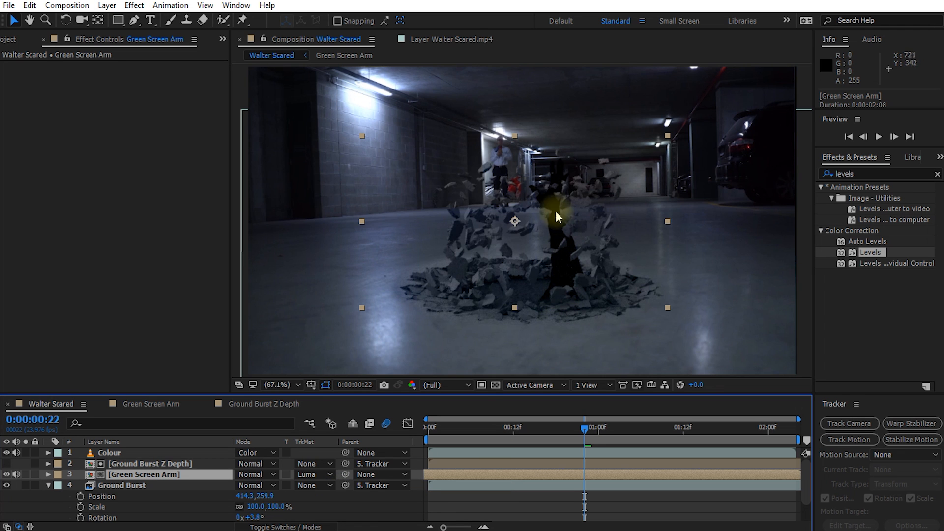
At 0:00:01:04, refine the Levels on Ground Burst Z Depth to Input Black 140 and Input White 145
left_click_drag(581, 427, 626, 450)
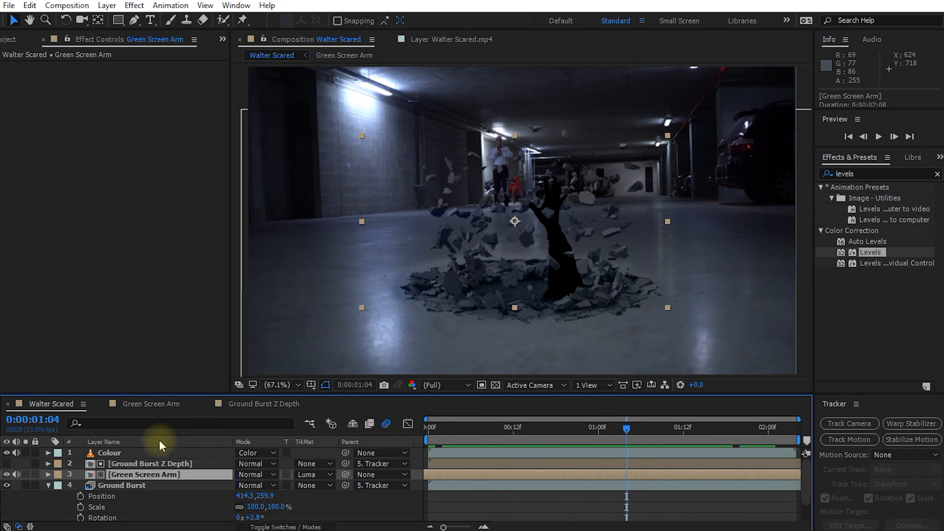
left_click(146, 464)
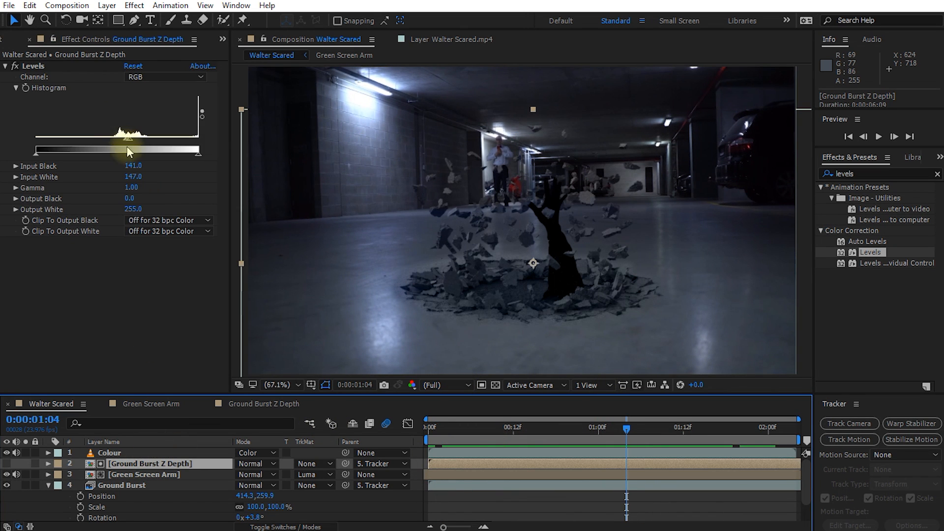
left_click_drag(126, 143, 118, 143)
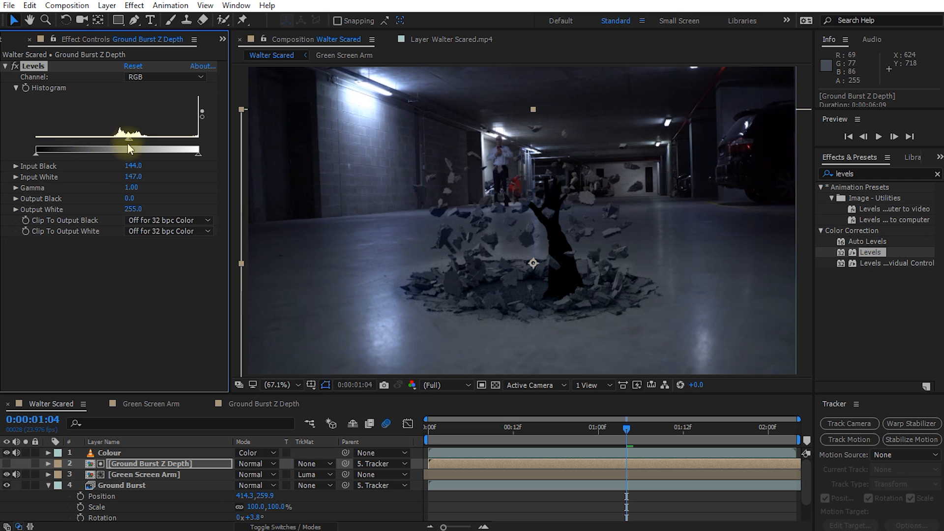
mouse_move(127, 144)
left_mouse_down()
mouse_move(144, 140)
mouse_move(129, 139)
left_mouse_up()
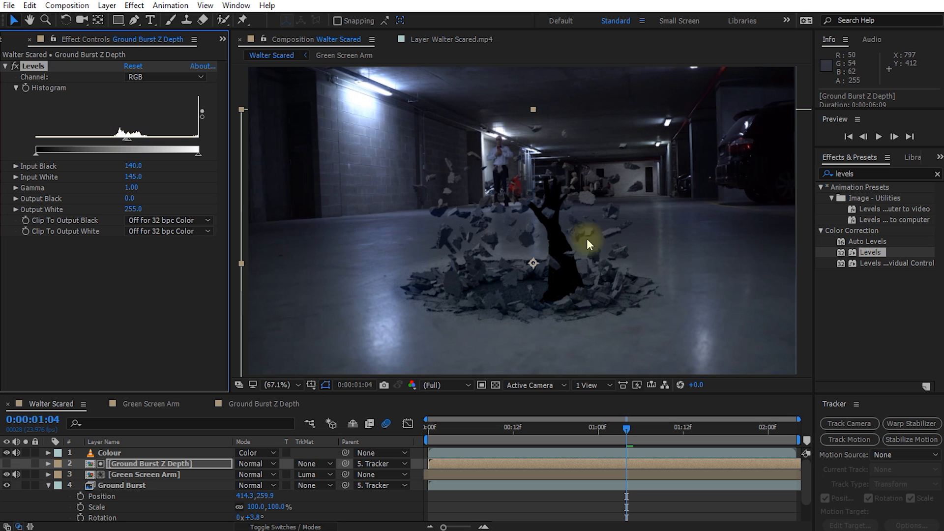
Examine how the debris overlaps the arm at 100% zoom between 0:00:01:04 and 0:00:02:03
scroll(574, 280, "up", 1)
key("space")
left_click_drag(607, 281, 608, 258)
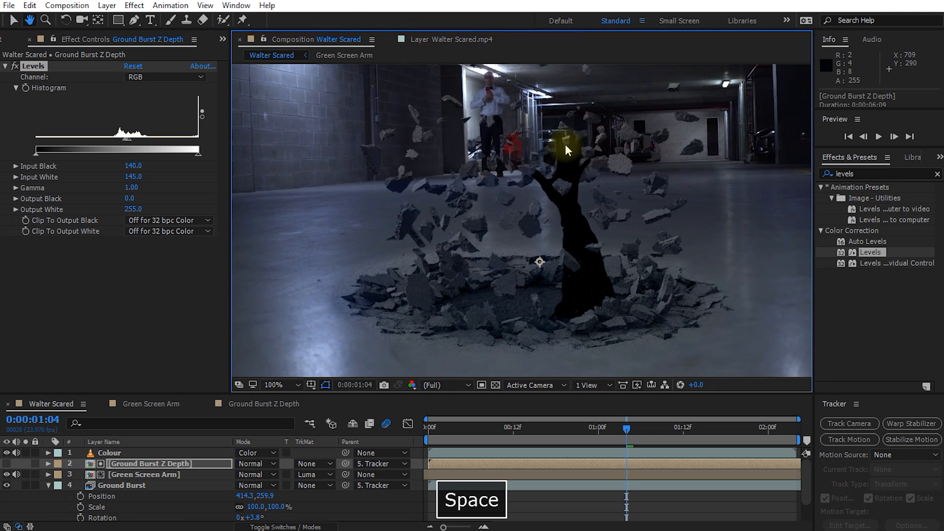
left_click_drag(619, 431, 790, 437)
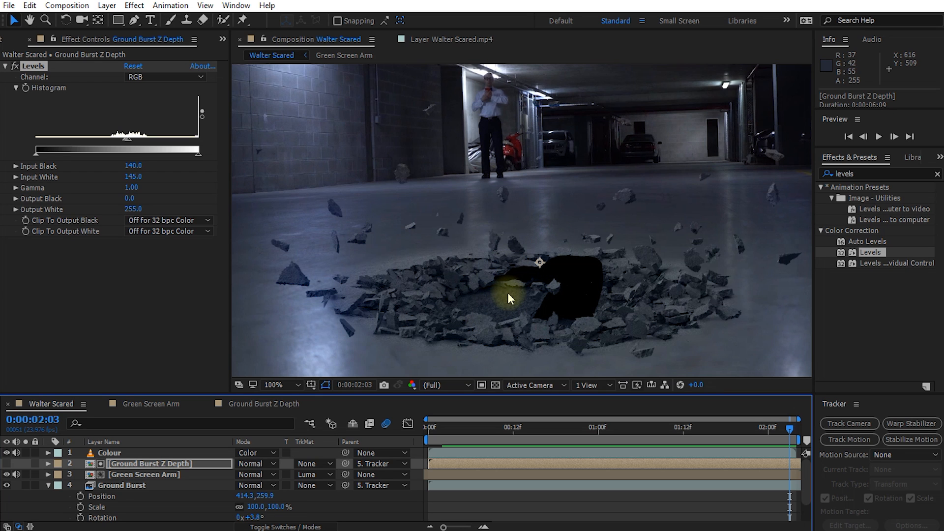
Create a white 1280 by 720 px solid named Hole Gradient above the Ground Burst Z Depth layer
left_click(47, 486)
right_click(415, 465)
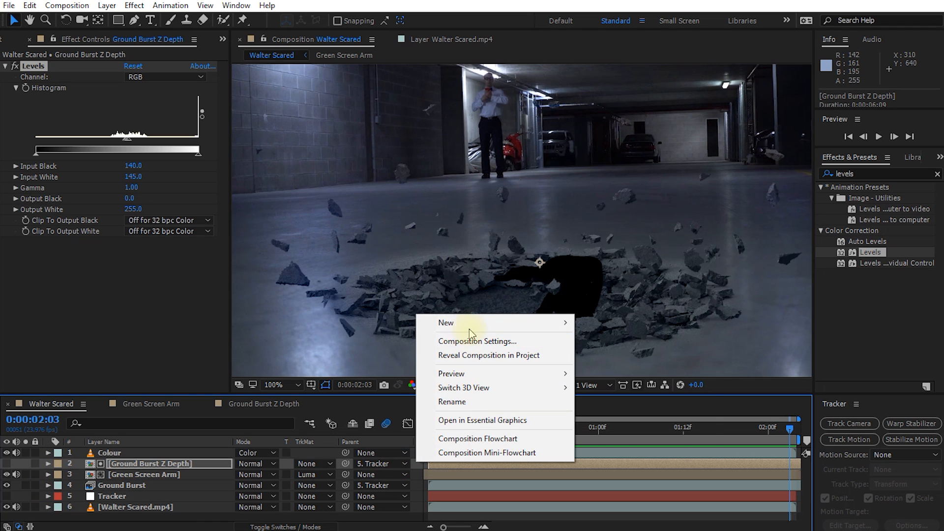
mouse_move(469, 325)
left_click(630, 353)
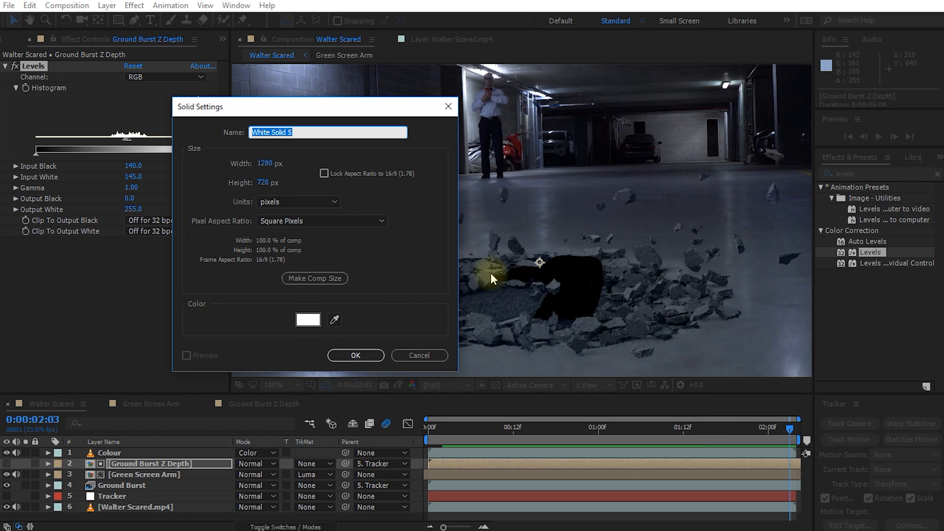
type("Hole Gradient")
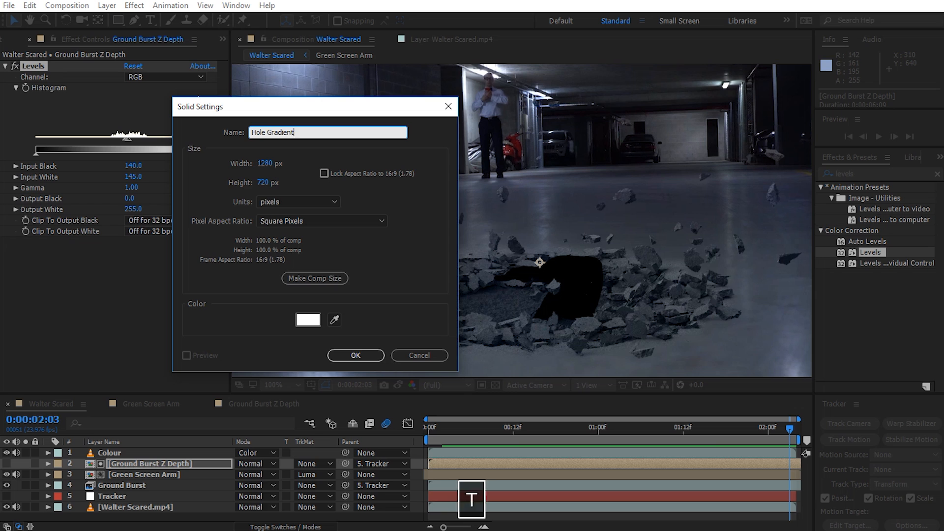
left_click(356, 356)
Apply Gradient Ramp to Hole Gradient, with Start of Ramp at 636, 428 and End of Ramp at 636, 342
key("ctrl+f")
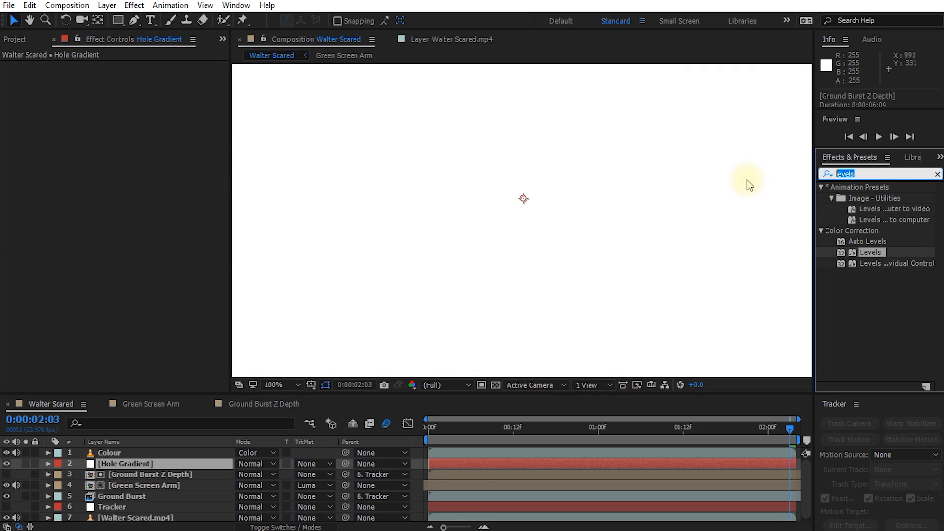
type("gradient")
double_click(880, 241)
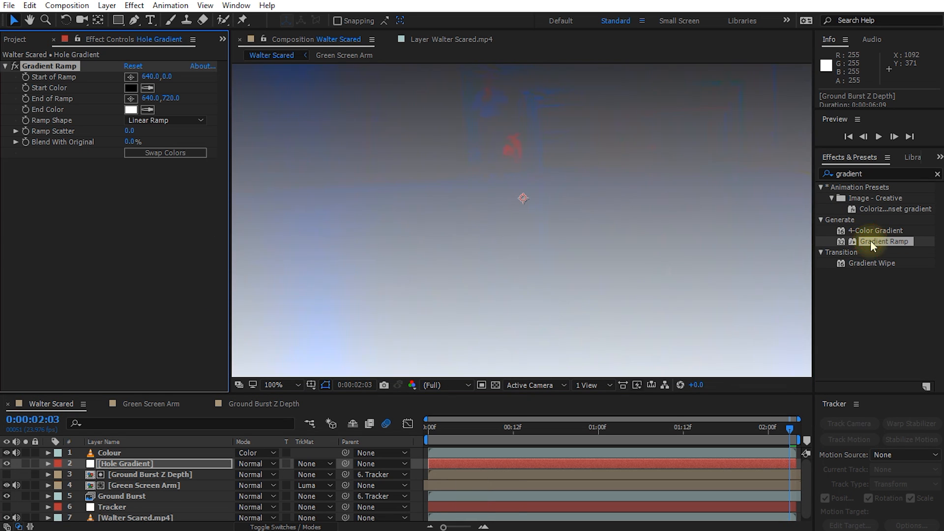
scroll(521, 125, "down", 2)
left_click_drag(523, 94, 523, 266)
left_click_drag(522, 324, 521, 197)
left_click_drag(524, 266, 521, 230)
left_click_drag(519, 195, 521, 232)
scroll(521, 232, "up", 2)
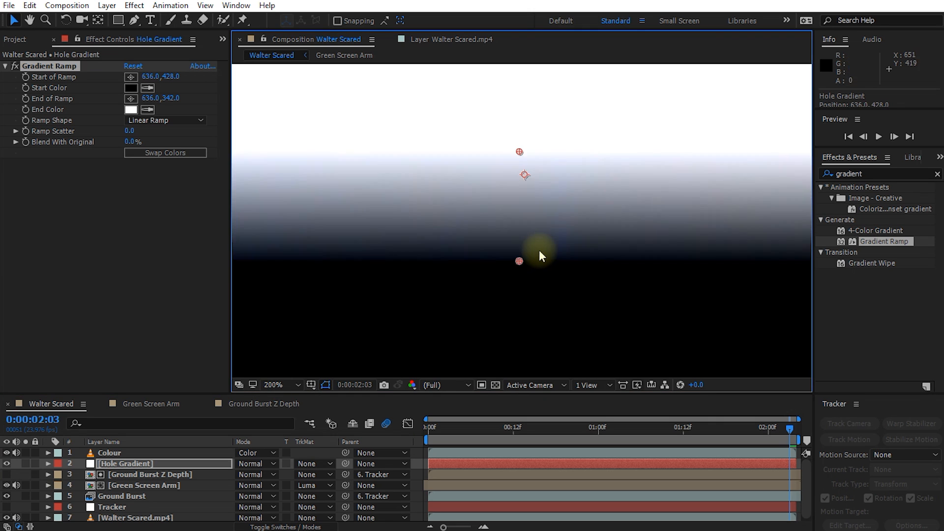
Hide the Hole Gradient and Green Screen Arm layers to expose the whole crater at 0:00:02:03
left_click(7, 463)
left_click_drag(523, 296, 538, 156)
key("v")
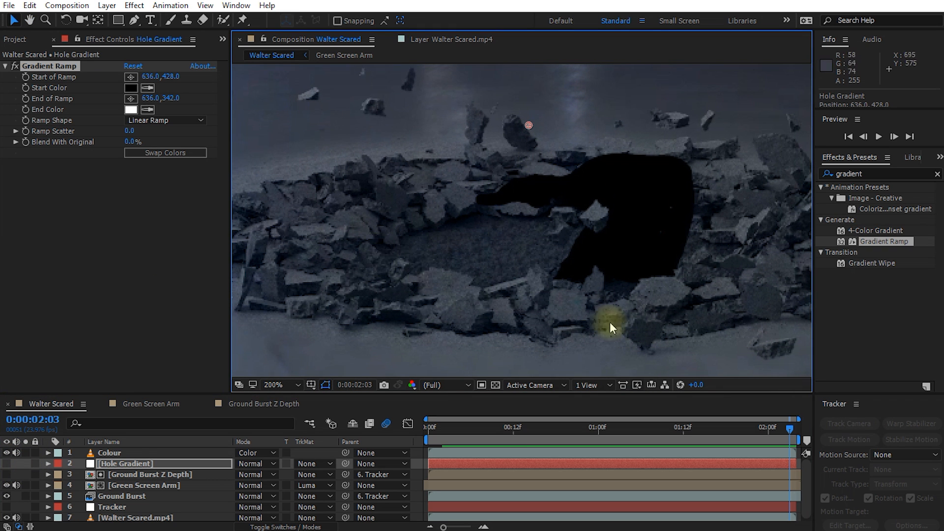
mouse_move(789, 429)
left_mouse_down()
mouse_move(804, 429)
mouse_move(722, 437)
mouse_move(801, 433)
left_mouse_up()
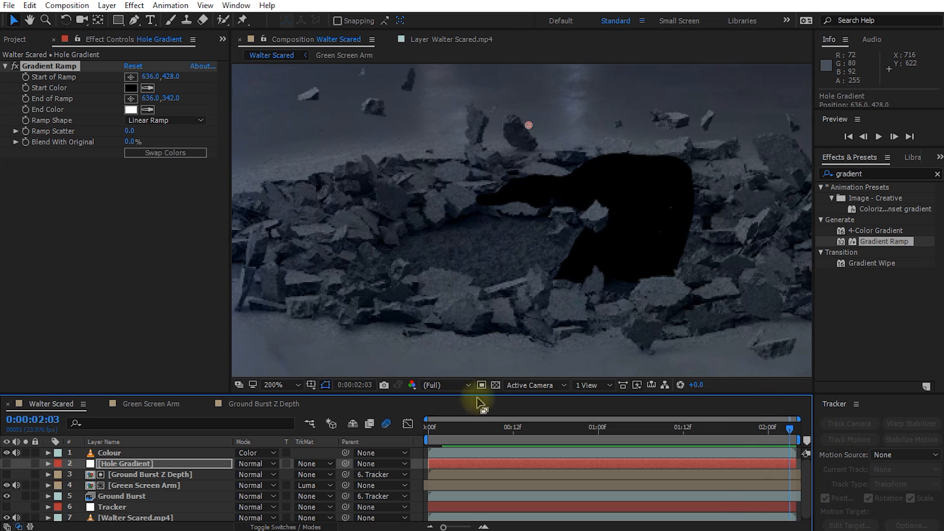
left_click(7, 485)
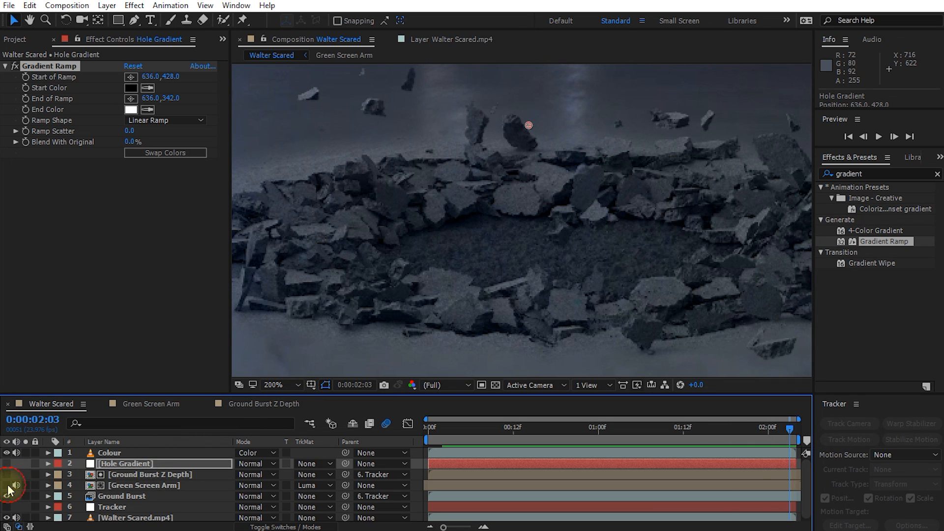
Trace a closed Pen mask around the crater opening on Hole Gradient, following its back edge closely, and show the layer again
left_click(134, 462)
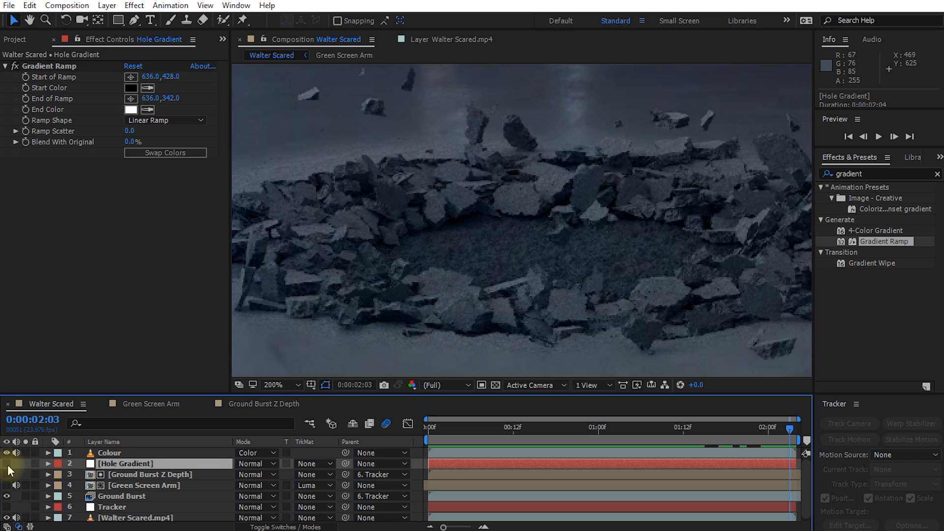
left_click(135, 20)
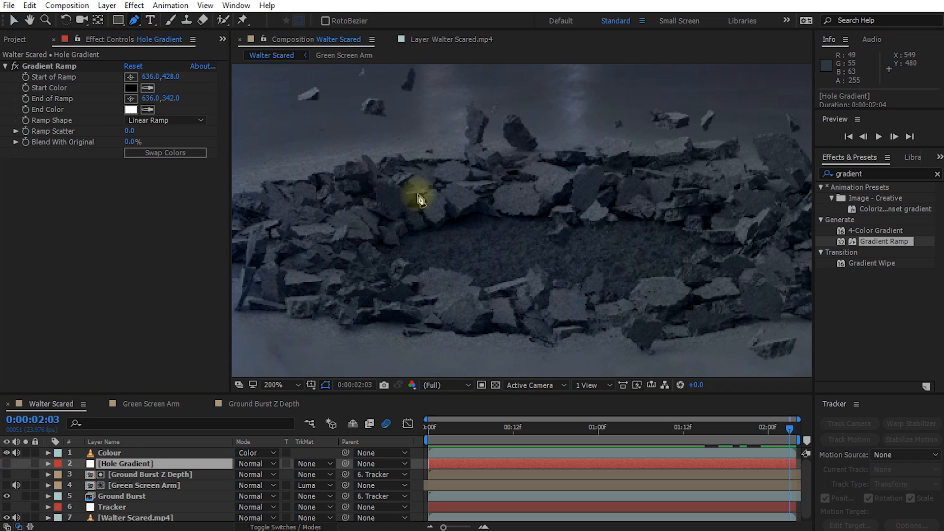
left_click(525, 217)
left_click(500, 216)
left_click(478, 214)
left_click(458, 222)
left_click(441, 227)
left_click(426, 230)
left_click(409, 235)
left_click(391, 247)
left_click(383, 253)
left_click(387, 263)
left_click(393, 281)
left_click(426, 294)
left_click(488, 308)
left_click(568, 313)
left_click(636, 314)
left_click(678, 300)
left_click(747, 273)
left_click(742, 246)
left_click(734, 243)
left_click(715, 244)
left_click(699, 237)
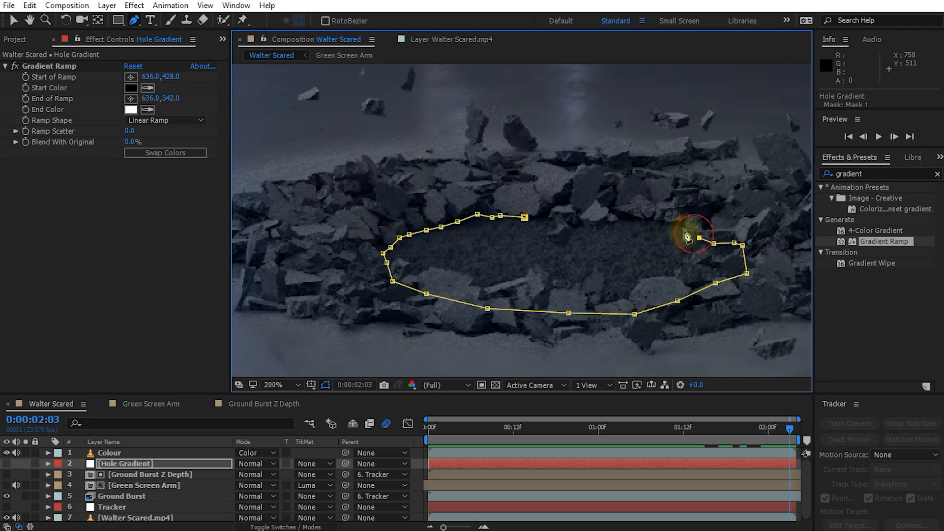
left_click(684, 229)
left_click(670, 223)
left_click(661, 223)
left_click(646, 217)
left_click(631, 218)
left_click(618, 217)
left_click(611, 225)
left_click(601, 226)
left_click(586, 229)
left_click(575, 225)
left_click(567, 224)
left_click(548, 219)
left_click(533, 220)
left_click(525, 217)
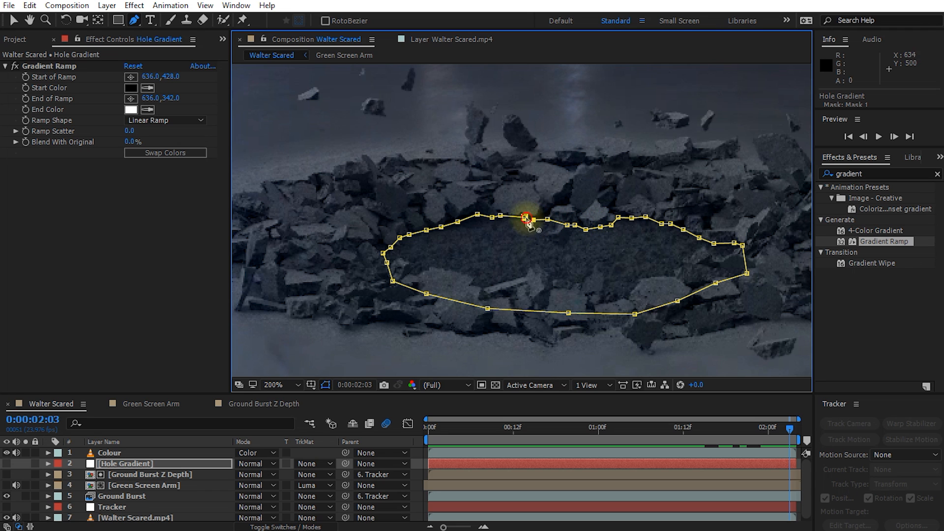
left_click(7, 463)
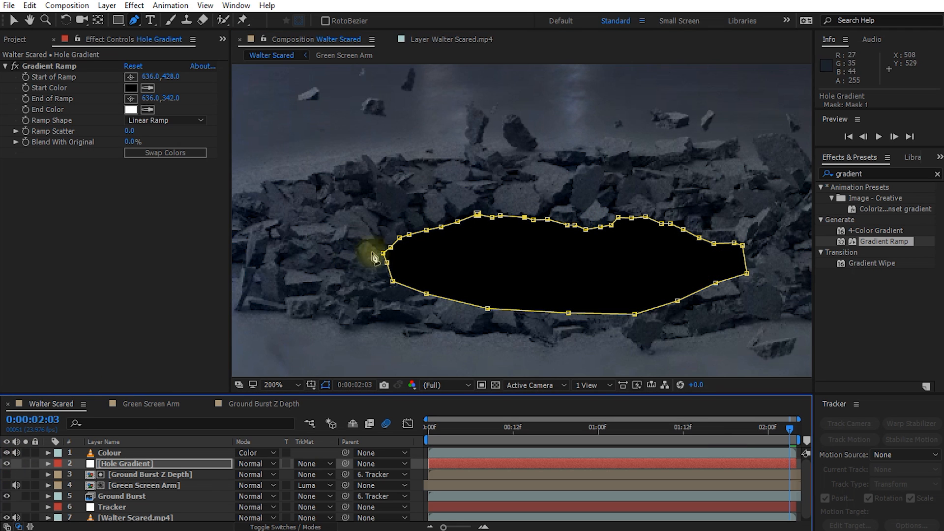
Move the Gradient Ramp over the masked hole, with Start of Ramp at 657, 536 and End of Ramp at 657.5, 477
left_click(58, 66)
key("v")
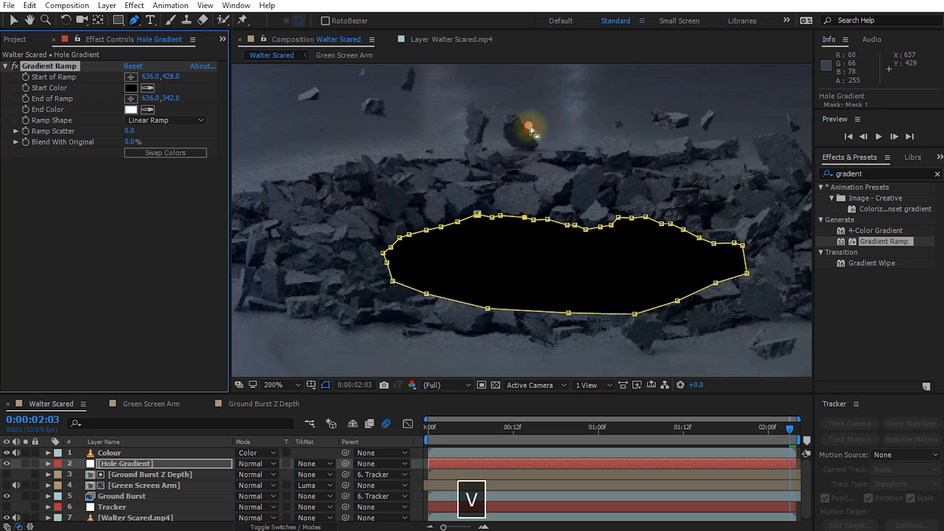
left_click_drag(537, 133, 565, 257)
scroll(546, 207, "down", 2)
left_click_drag(526, 119, 539, 201)
mouse_move(539, 242)
left_mouse_down()
mouse_move(538, 253)
mouse_move(539, 241)
left_mouse_up()
scroll(522, 226, "up", 2)
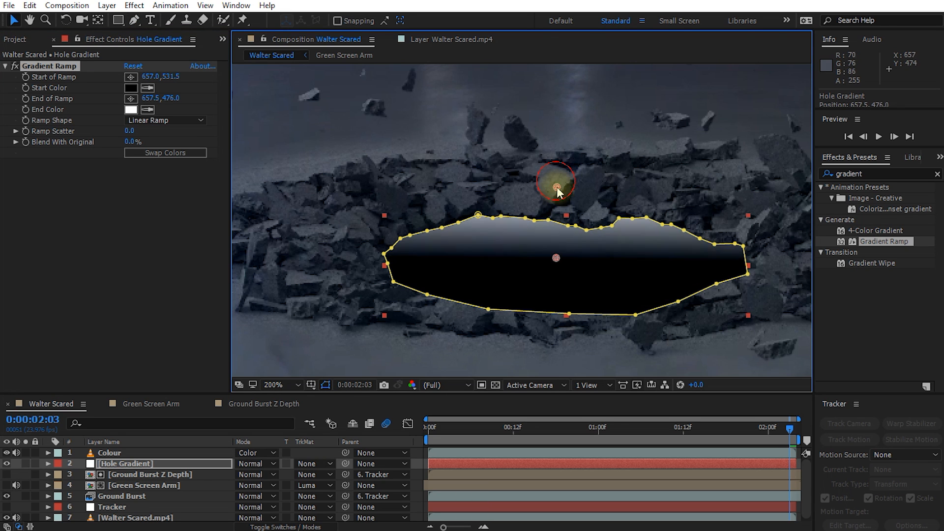
left_click_drag(557, 185, 557, 189)
left_click_drag(557, 258, 556, 264)
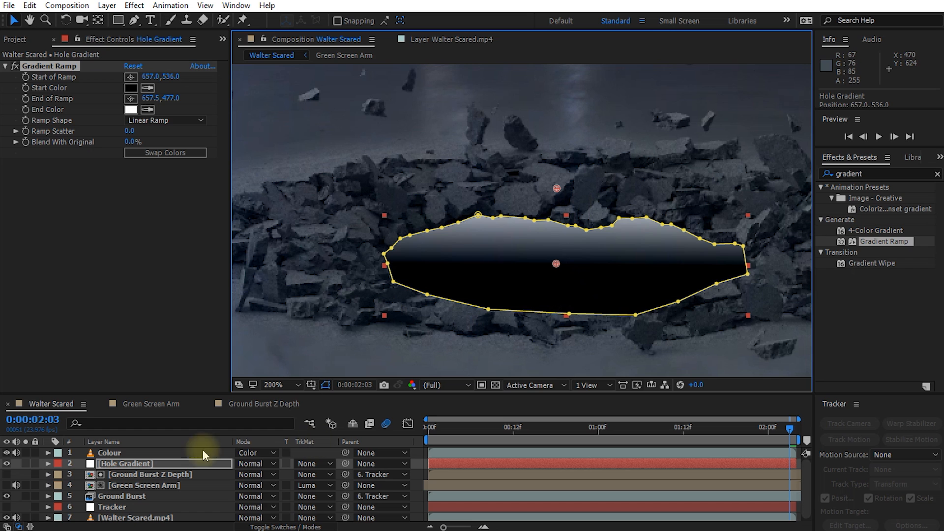
Set Hole Gradient's blending mode to Multiply and shift its ramp to start at 657.5, 548 and end at 659.5, 480
left_click(249, 465)
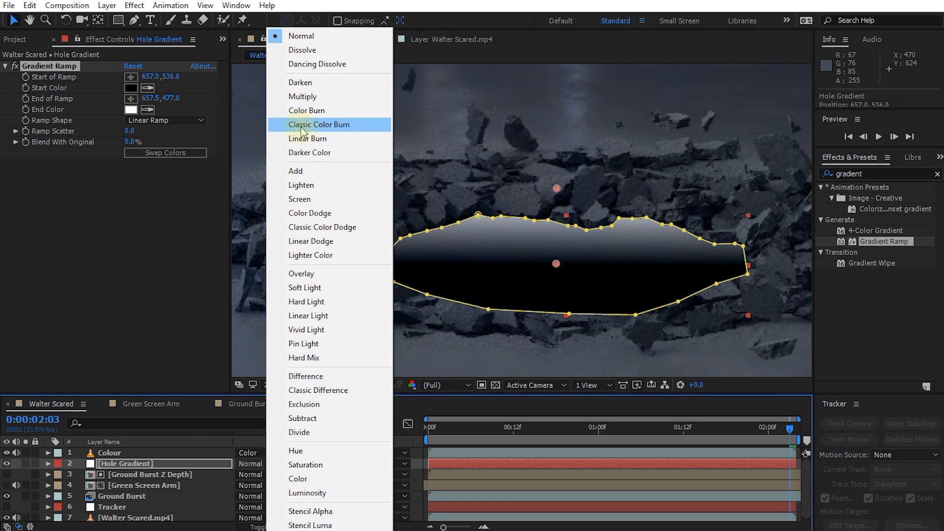
left_click(304, 97)
left_click_drag(556, 267, 555, 315)
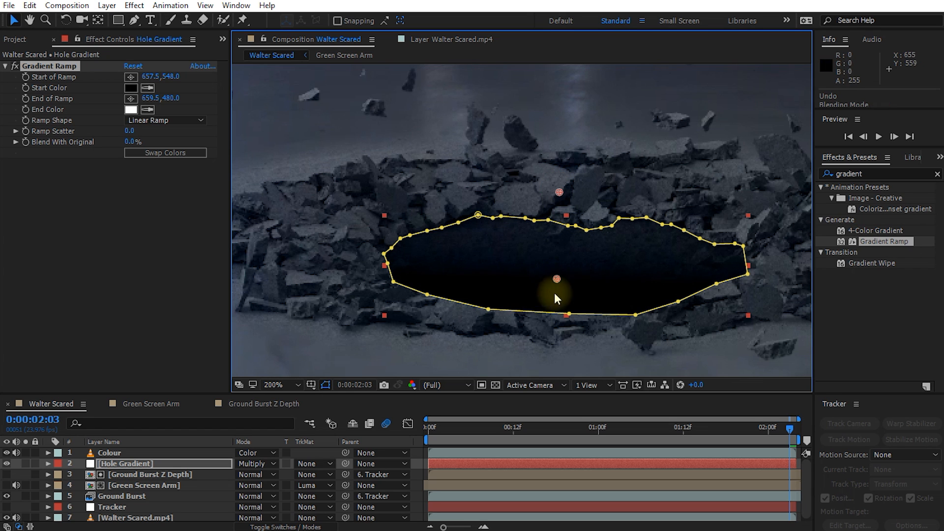
left_click(452, 313)
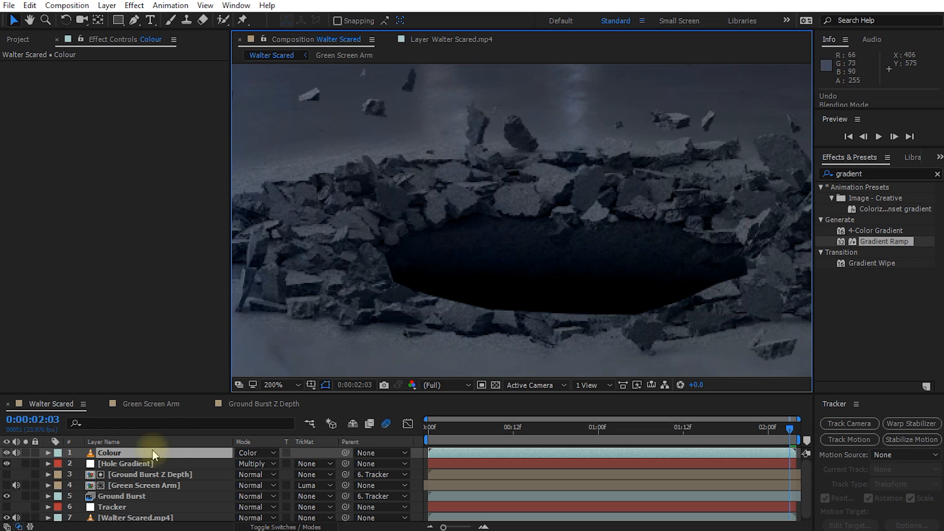
Duplicate the Ground Burst Z Depth layer and place the copy directly above Hole Gradient
left_click(132, 475)
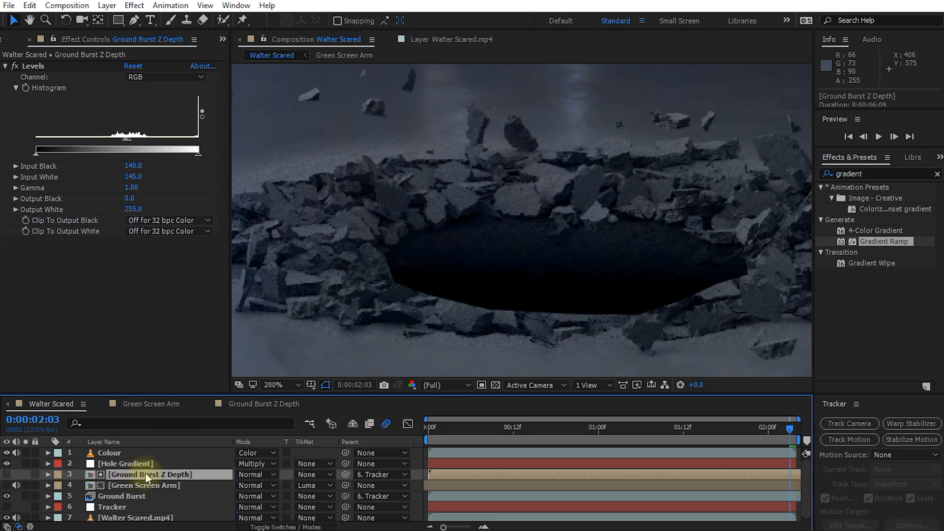
key("ctrl+d")
left_click_drag(122, 476, 126, 457)
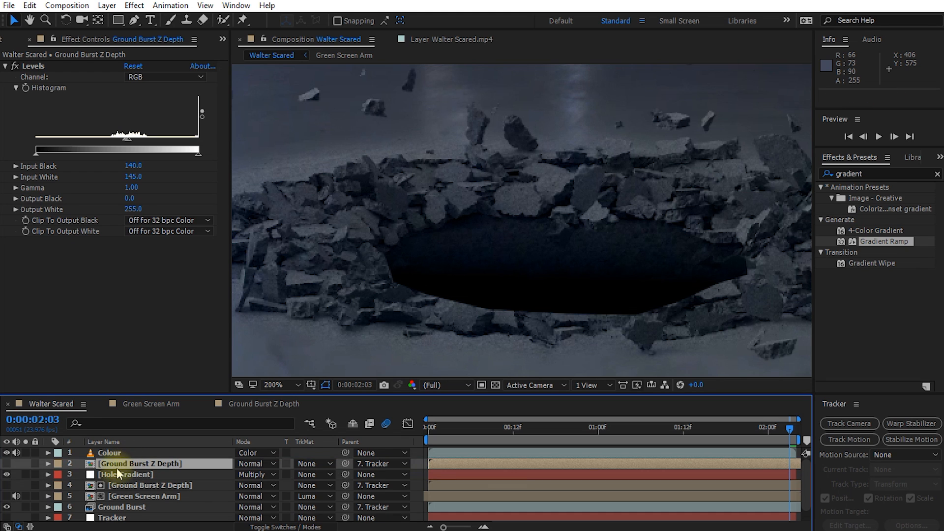
Set Hole Gradient's track matte to Luma Matte using the duplicated Ground Burst Z Depth layer
left_click(114, 474)
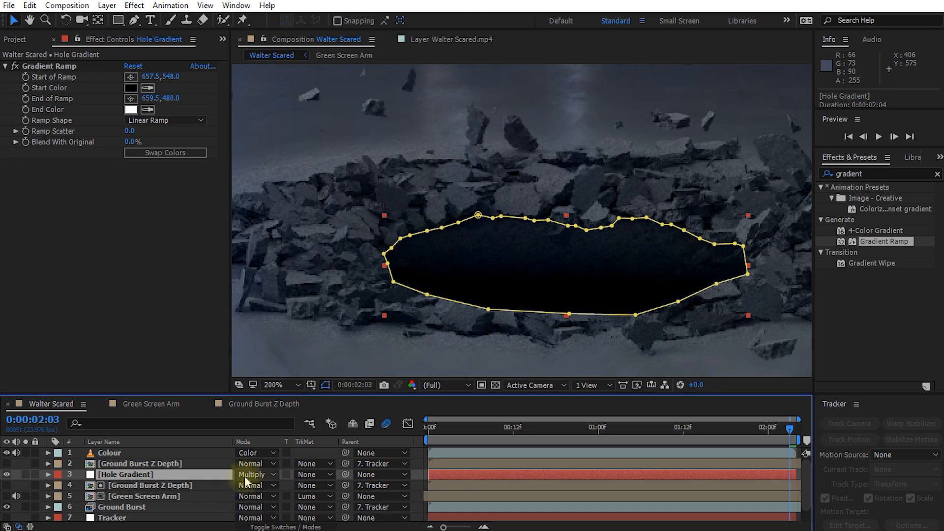
left_click(304, 475)
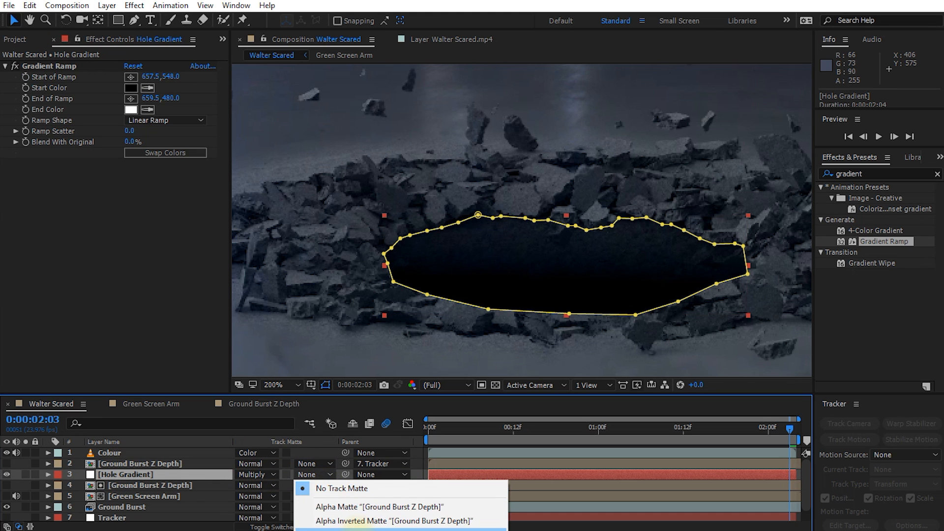
left_click(355, 530)
left_click(697, 267)
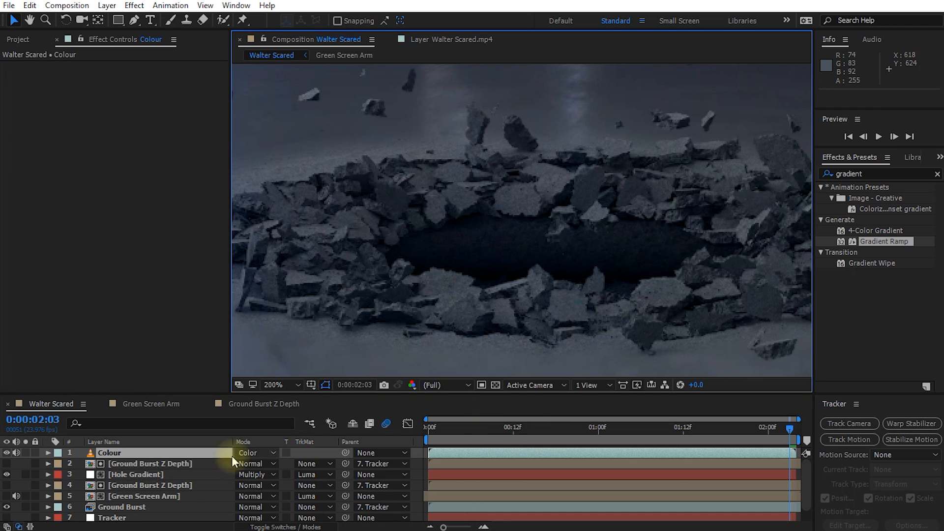
Compare the crater with Hole Gradient off and on, and make the Green Screen Arm layer visible again
left_click(6, 475)
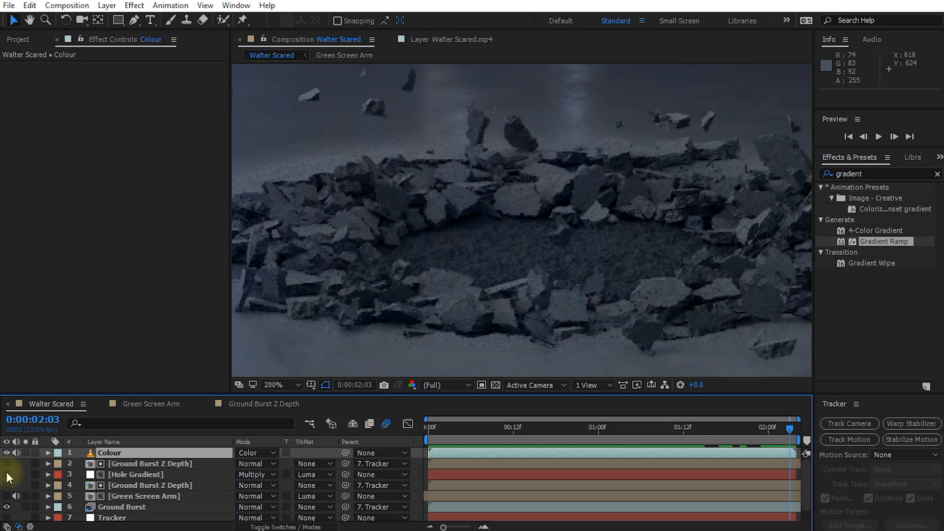
left_click(7, 475)
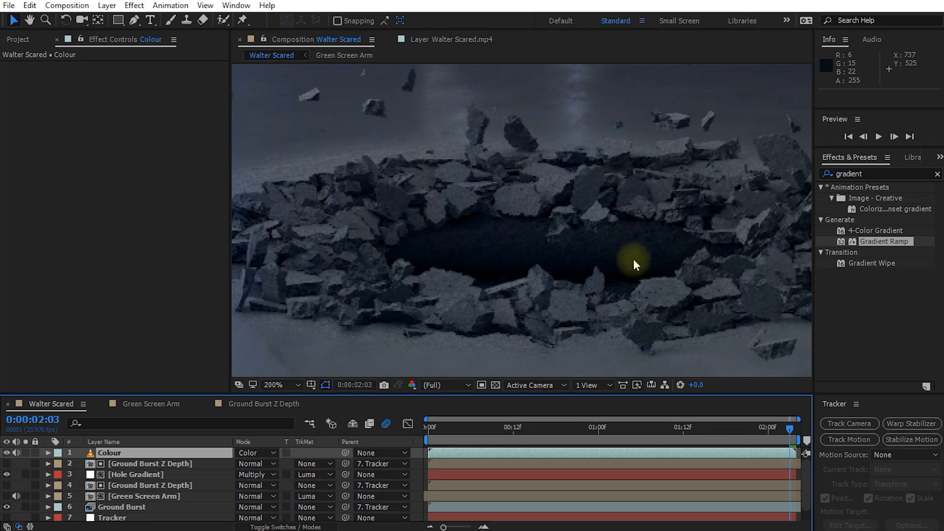
left_click(7, 496)
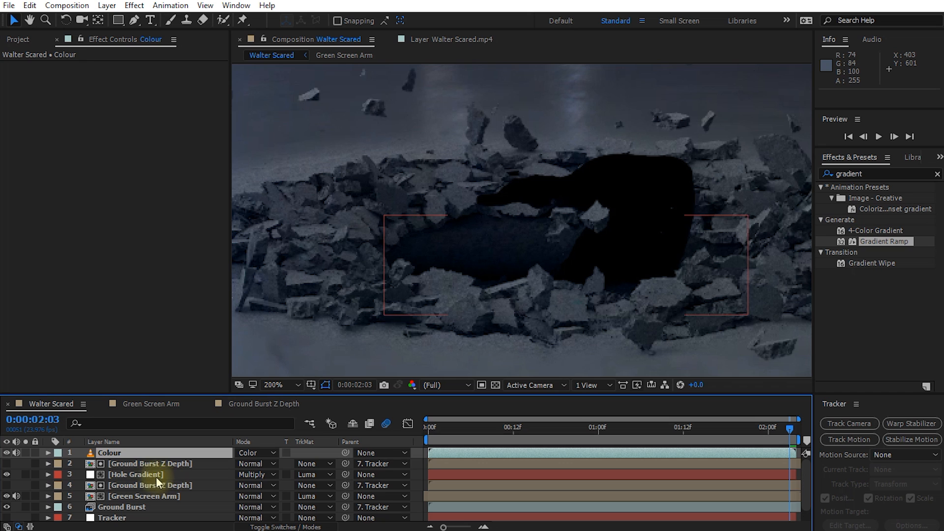
Parent the Hole Gradient layer to the Tracker layer
left_click(141, 474)
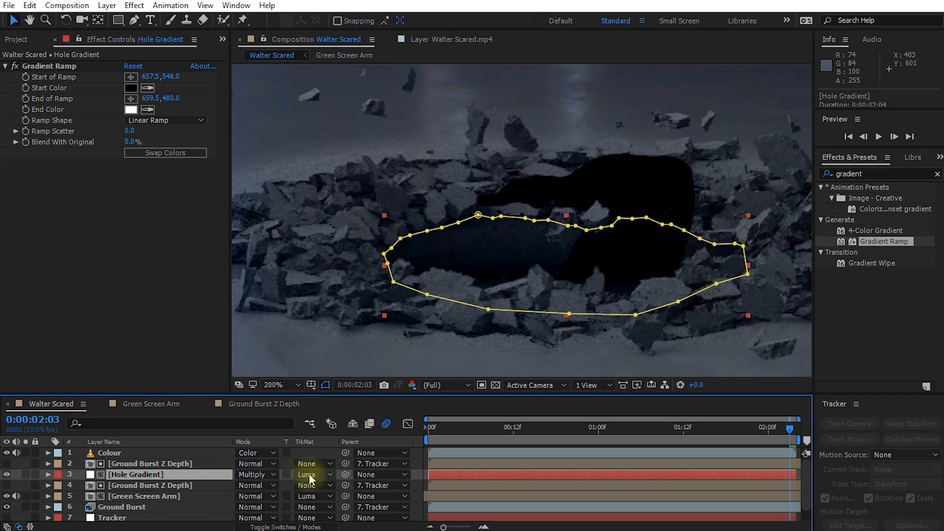
left_click(377, 473)
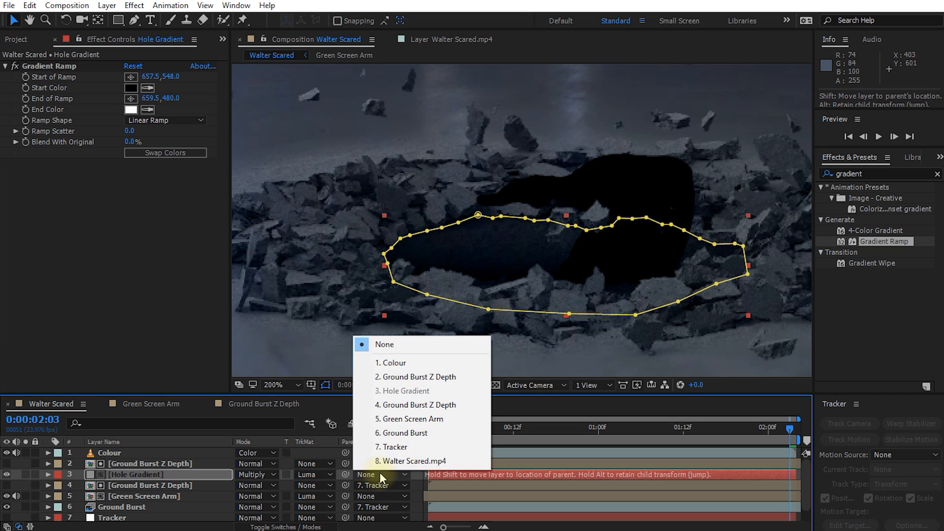
left_click(406, 448)
Preview the composite from the first frame at 100% zoom to check the darkened hole in motion
scroll(628, 350, "down", 2)
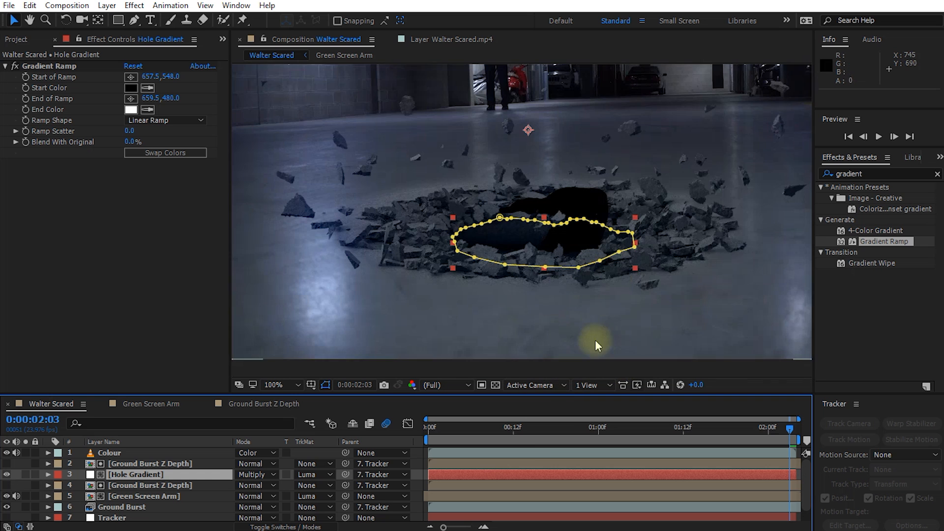
left_click_drag(785, 428, 403, 428)
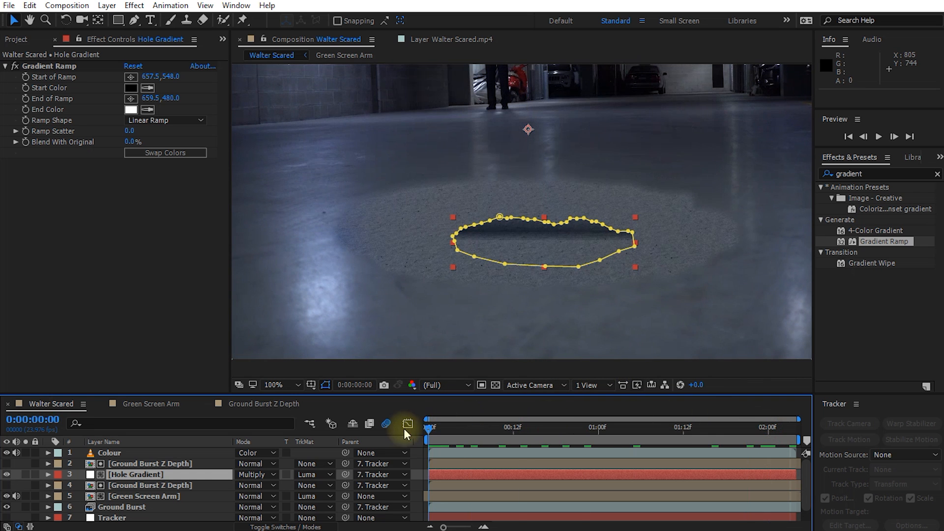
left_click(500, 355)
key("space")
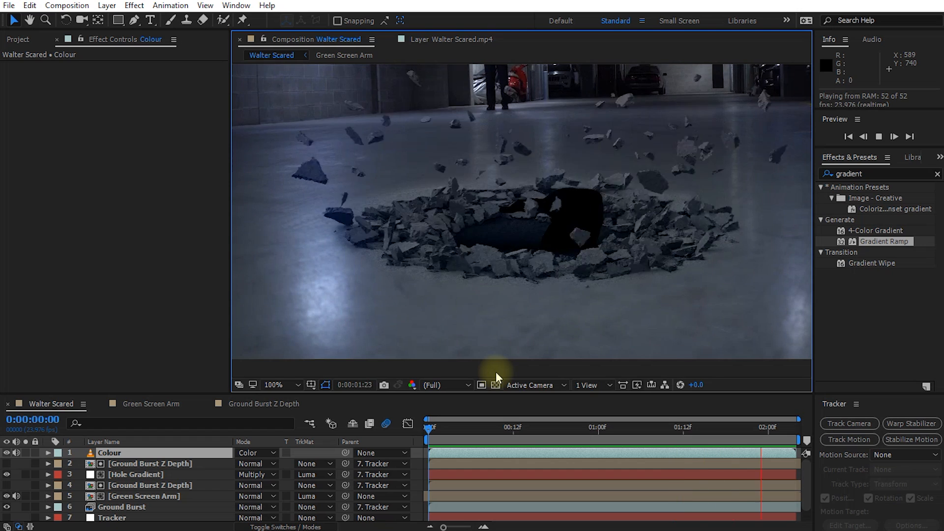
key("space")
left_click_drag(659, 428, 427, 433)
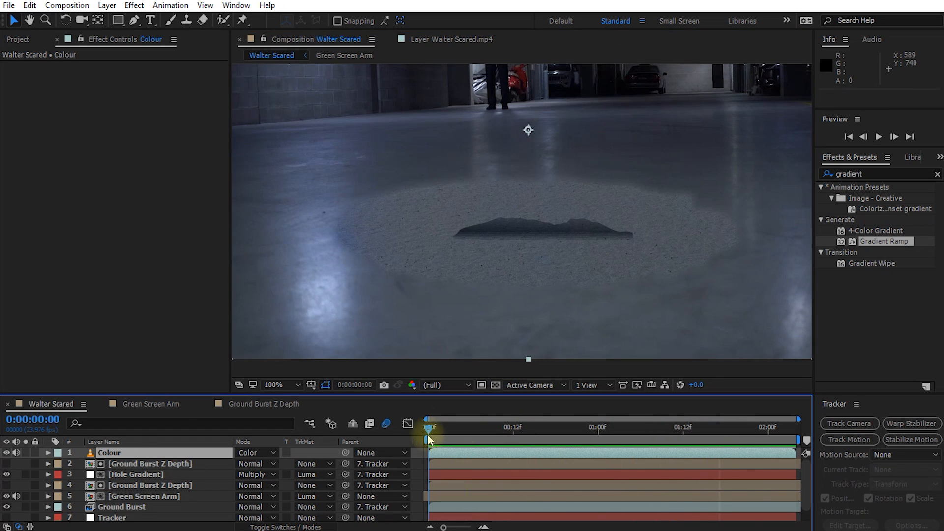
Trim the start of the Hole Gradient layer to 0:00:00:04 and scrub forward to 0:00:01:01 to check it
left_click(121, 475)
left_click_drag(433, 427, 460, 430)
left_click_drag(429, 475, 457, 475)
left_click_drag(459, 420, 609, 476)
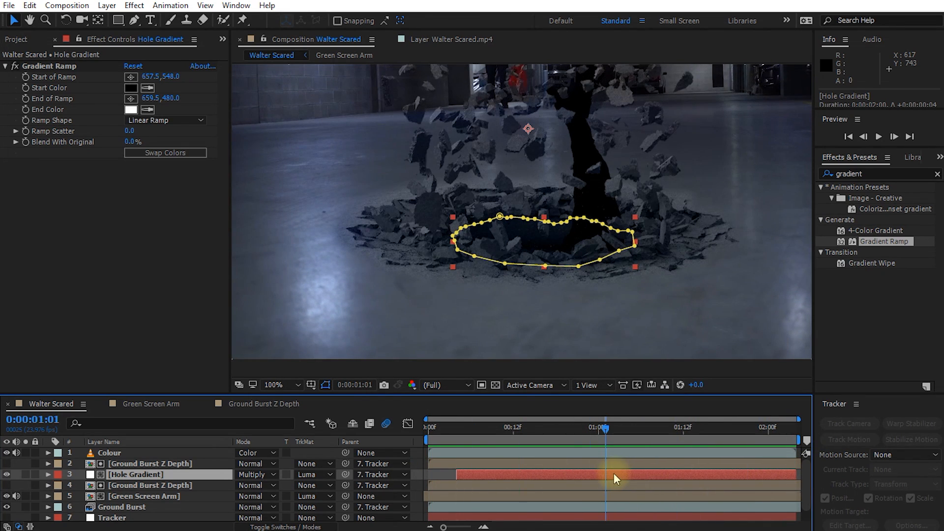
Add DustWave_1_0241.mov to the Walter Scared composition directly below the Colour layer
key("alt+slash")
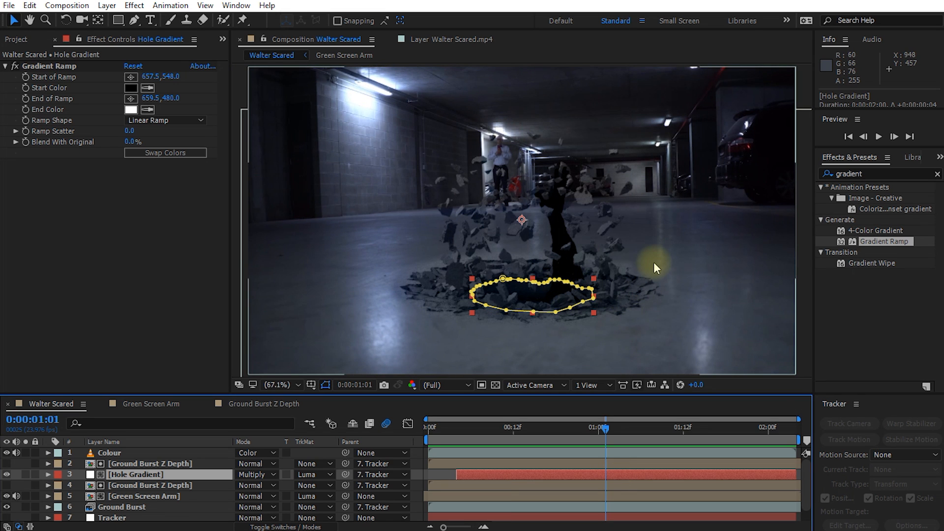
left_click(18, 40)
left_click_drag(34, 166, 117, 456)
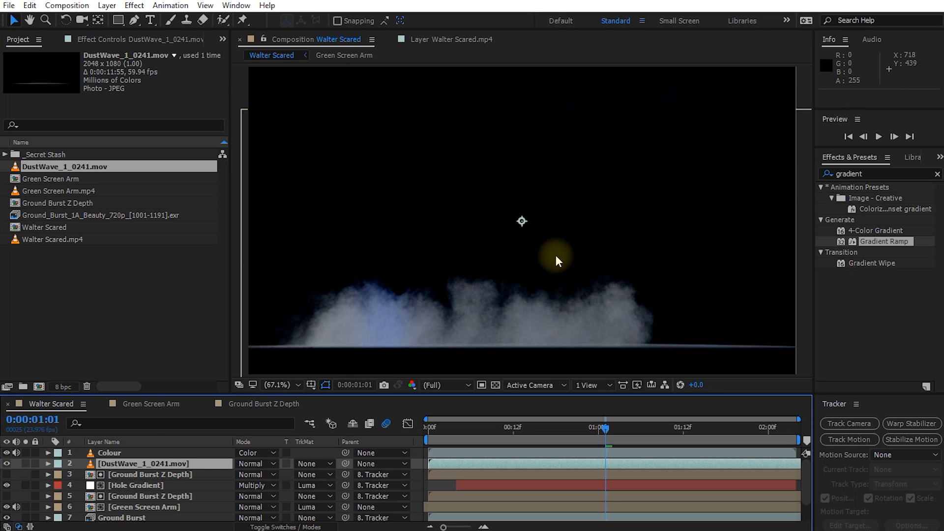
Scale the DustWave layer down to about 53% and set its blending mode to Screen
scroll(556, 254, "down", 1)
key("s")
left_click_drag(254, 475, 227, 467)
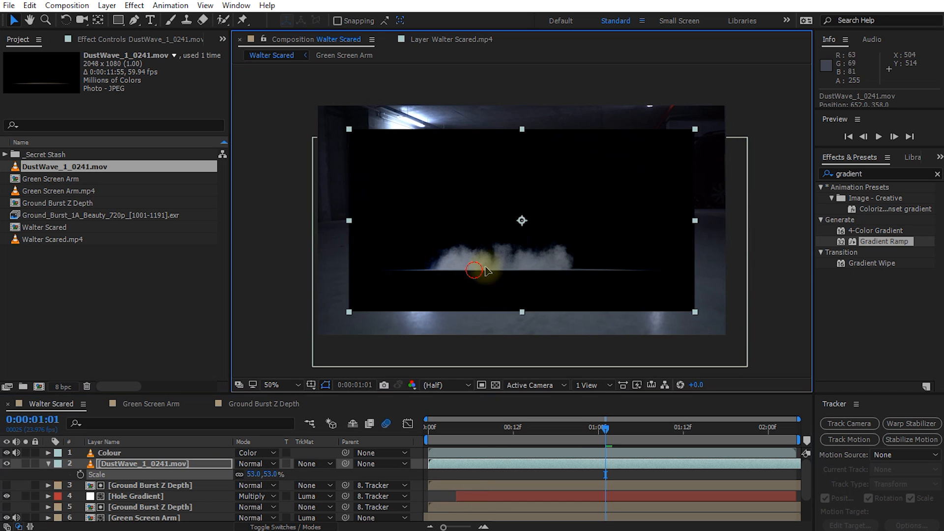
left_click(255, 463)
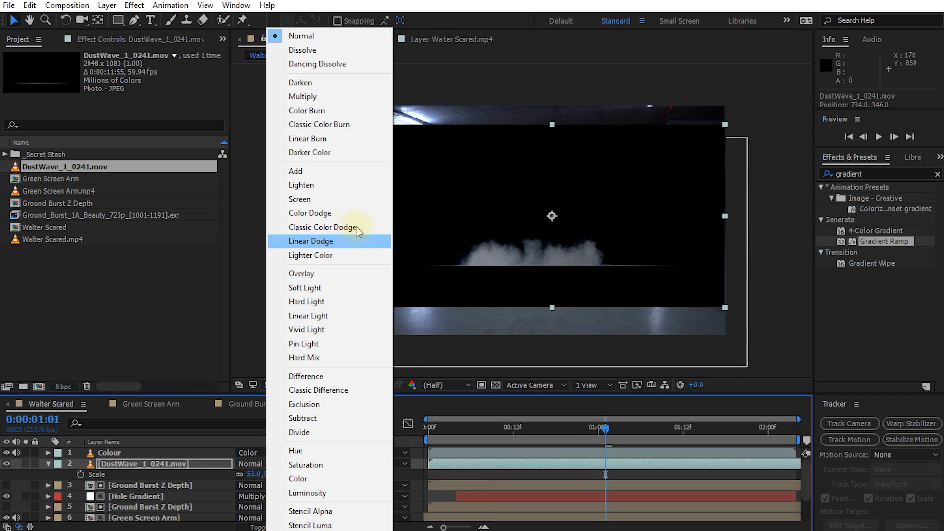
left_click(315, 198)
Enlarge the dust to about 75.1% and place it over the crater at about 750, 312, checking it across several frames
left_click(725, 217)
left_click_drag(726, 216, 793, 220)
left_click_drag(554, 257, 549, 258)
left_click_drag(603, 429, 402, 448)
left_click_drag(559, 273, 562, 267)
left_click_drag(433, 429, 520, 429)
left_click_drag(552, 261, 560, 261)
left_click_drag(318, 80, 313, 77)
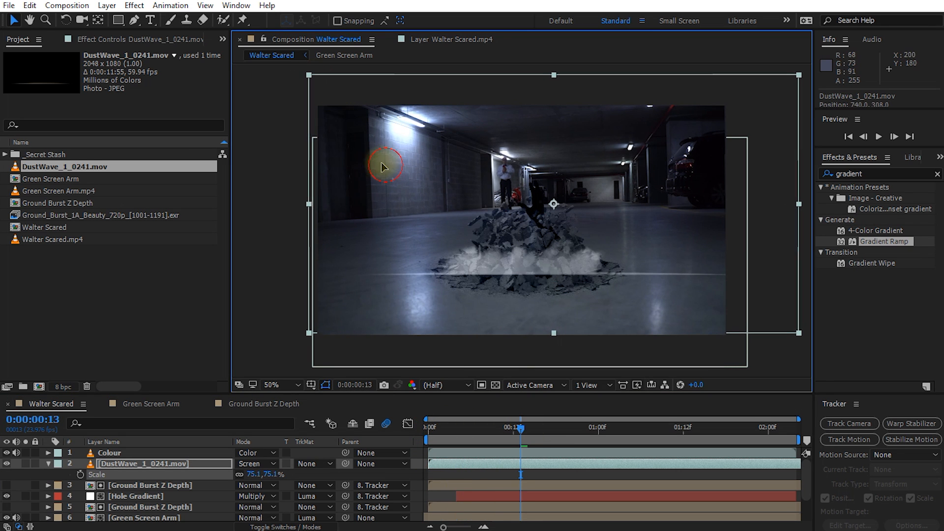
left_click_drag(521, 429, 716, 458)
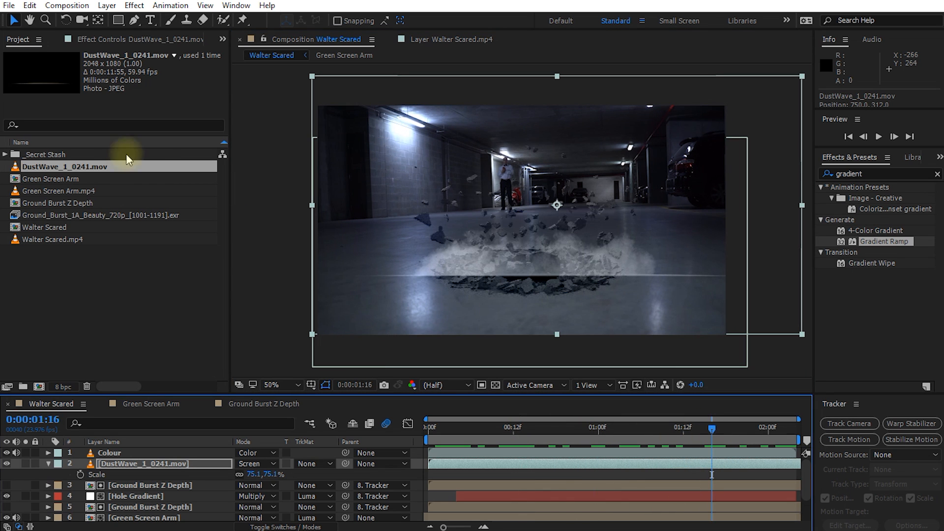
Compare the frame rate of DustWave_1_0241.mov with that of the Walter Scared composition
left_click(54, 167)
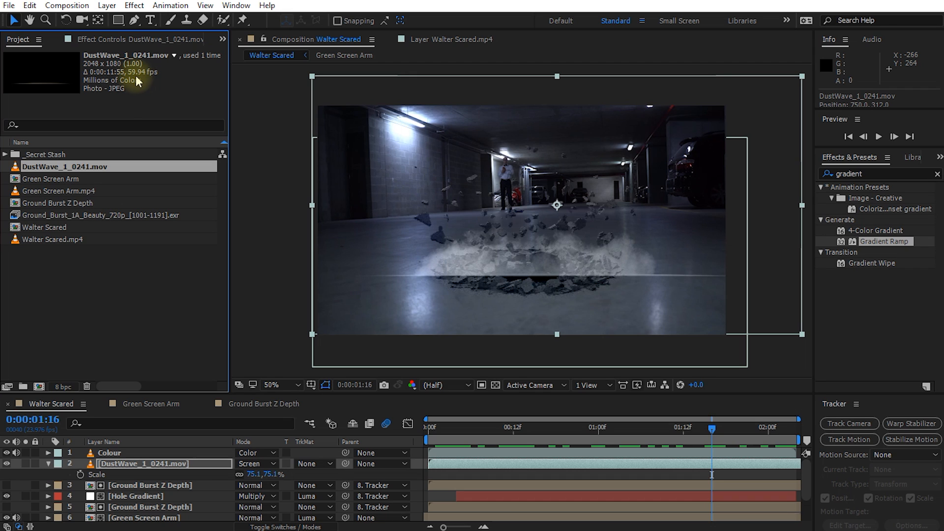
left_click(50, 228)
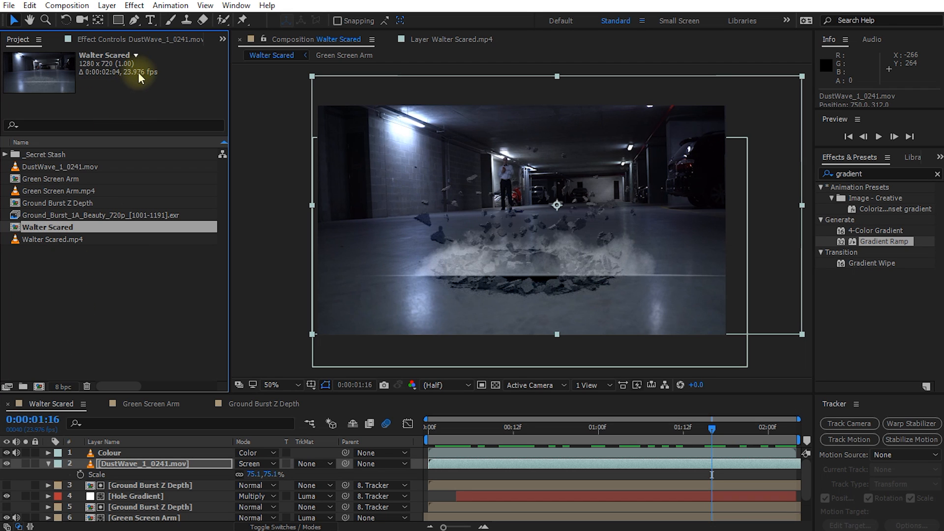
left_click(59, 167)
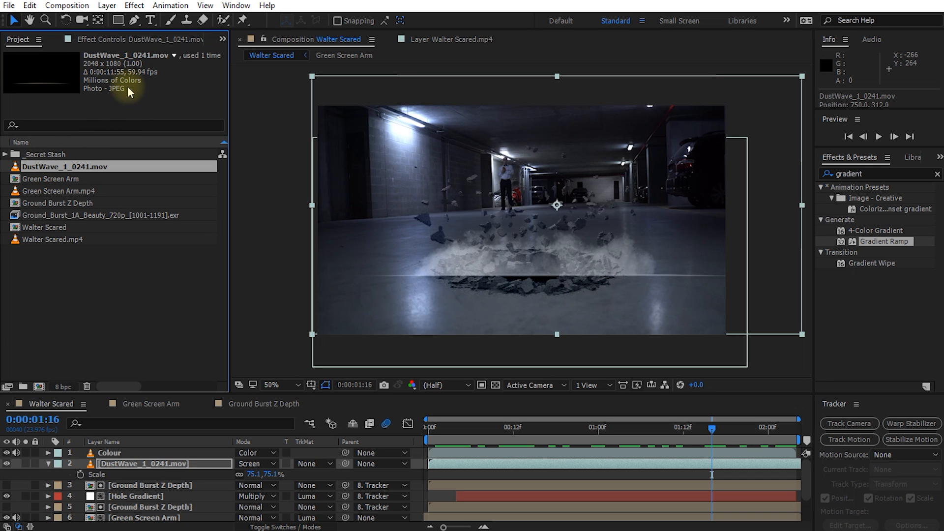
Interpret the DustWave_1_0241.mov footage so that it conforms to 23.976 frames per second
right_click(55, 170)
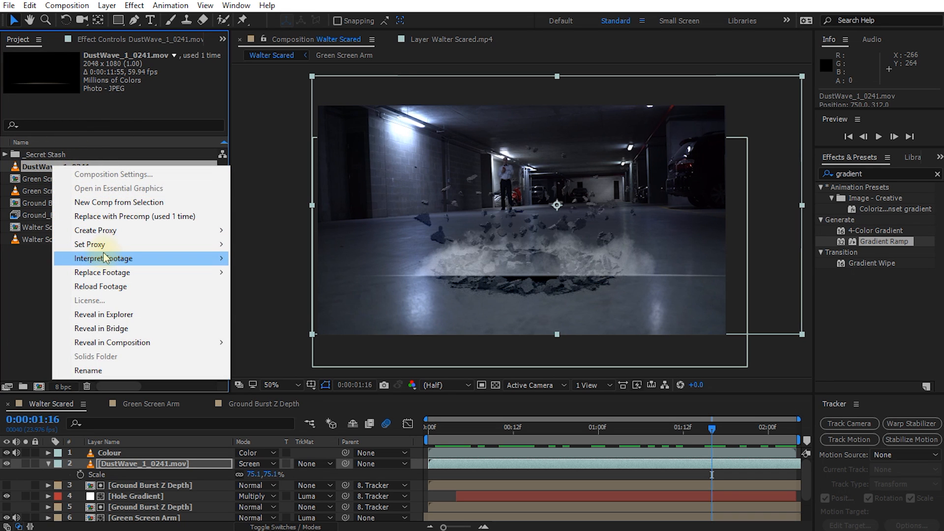
mouse_move(104, 258)
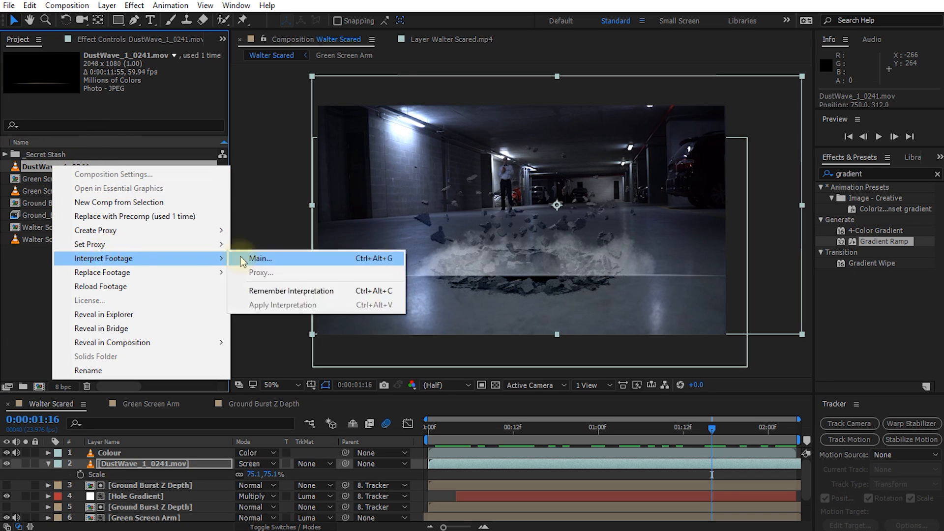
left_click(34, 170)
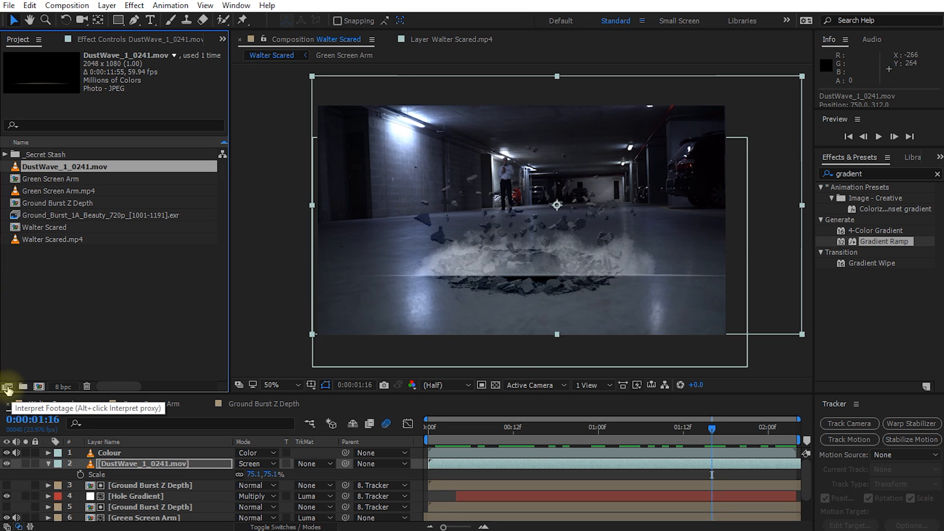
left_click(7, 390)
left_click_drag(844, 78, 539, 18)
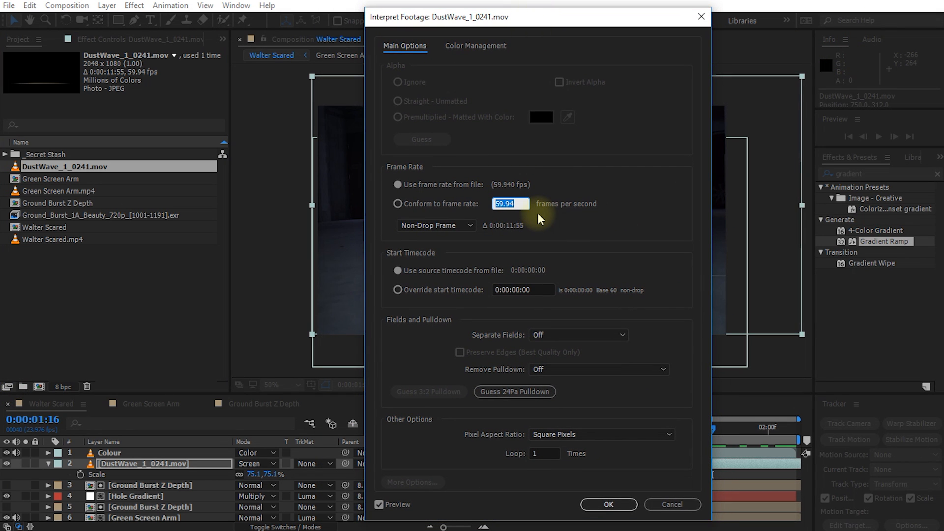
type("23.")
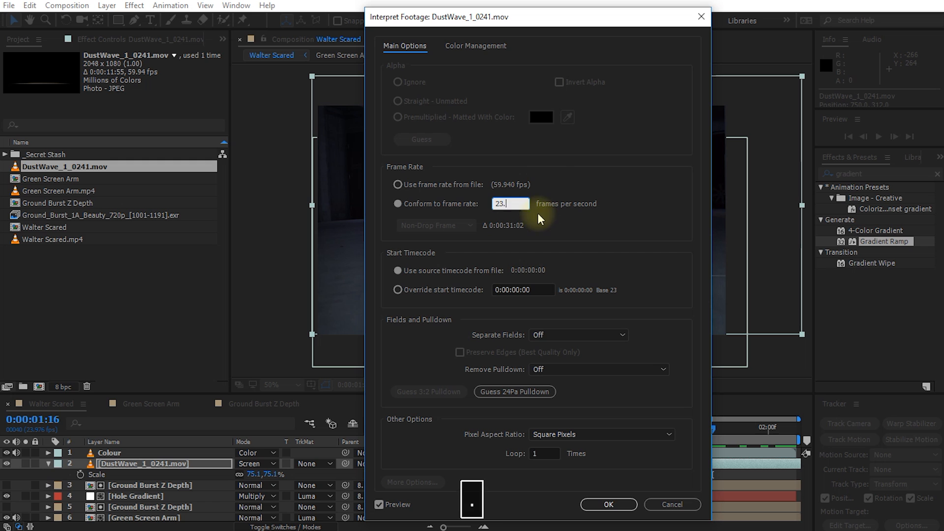
type("976")
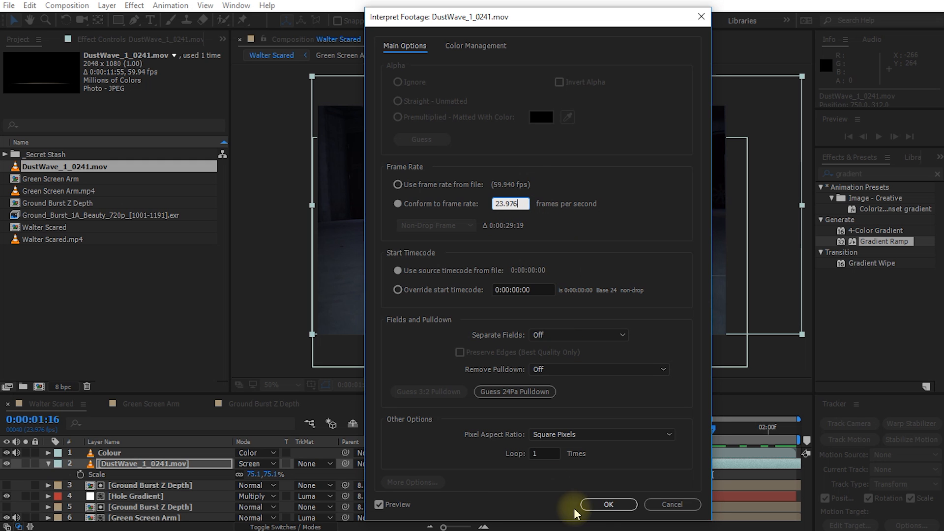
left_click(608, 505)
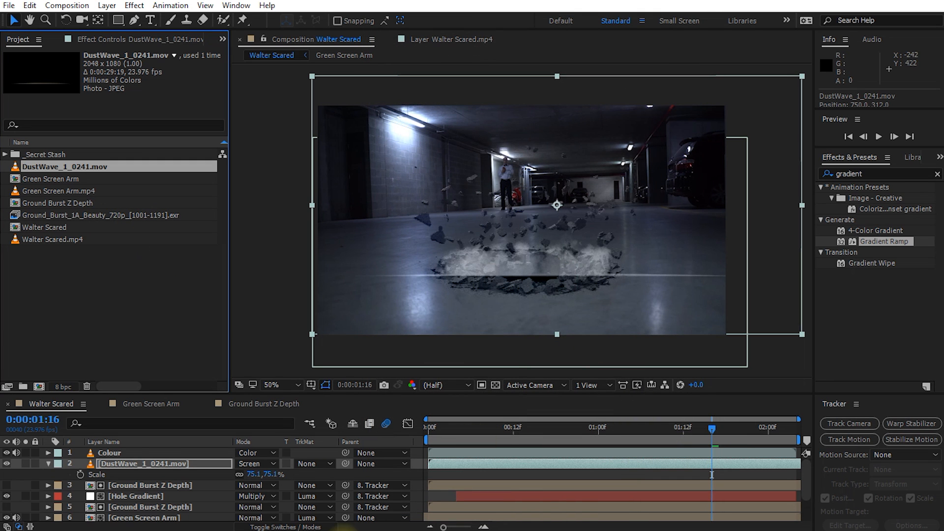
Check the frame rate of the Ground_Burst_1A_Beauty EXR sequence, then reselect the DustWave footage
left_click(45, 217)
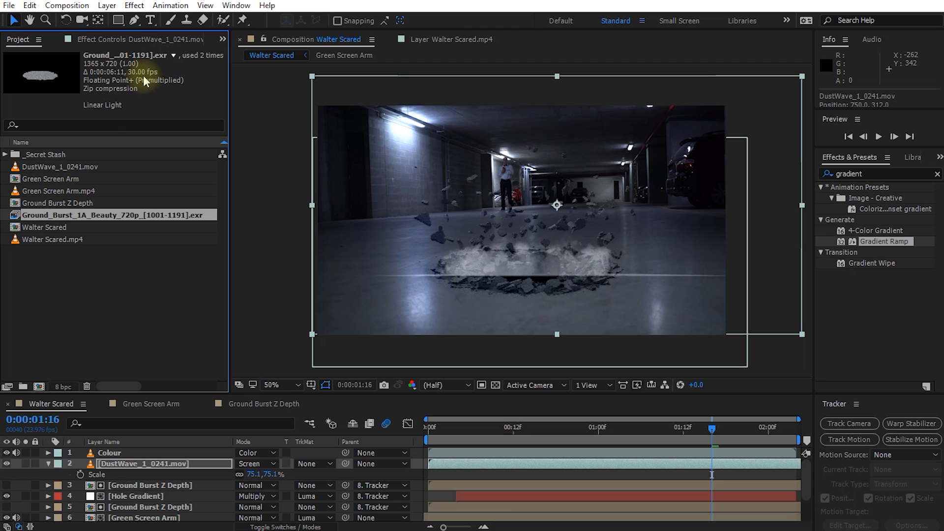
left_click(53, 167)
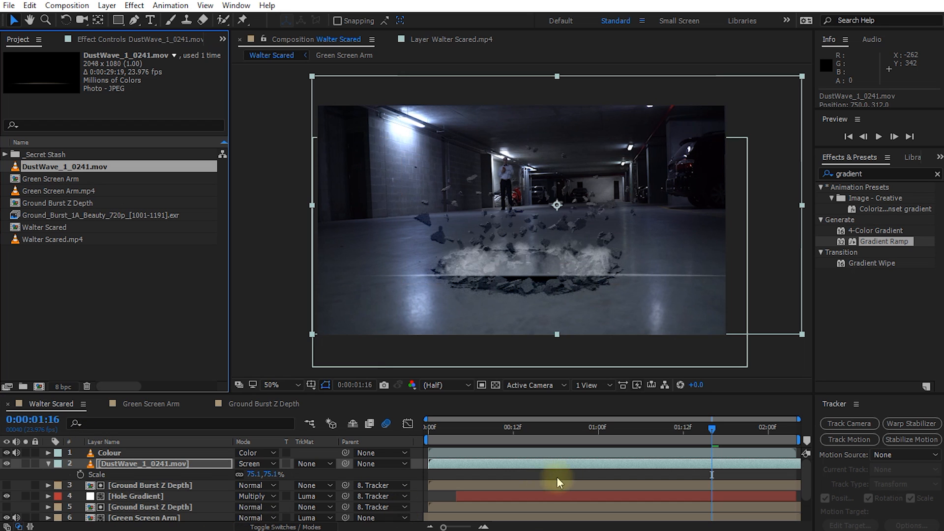
At 0:00:01:02, draw a closed Pen mask on the DustWave layer that keeps the dust above its bright ground line
left_click_drag(707, 432, 612, 419)
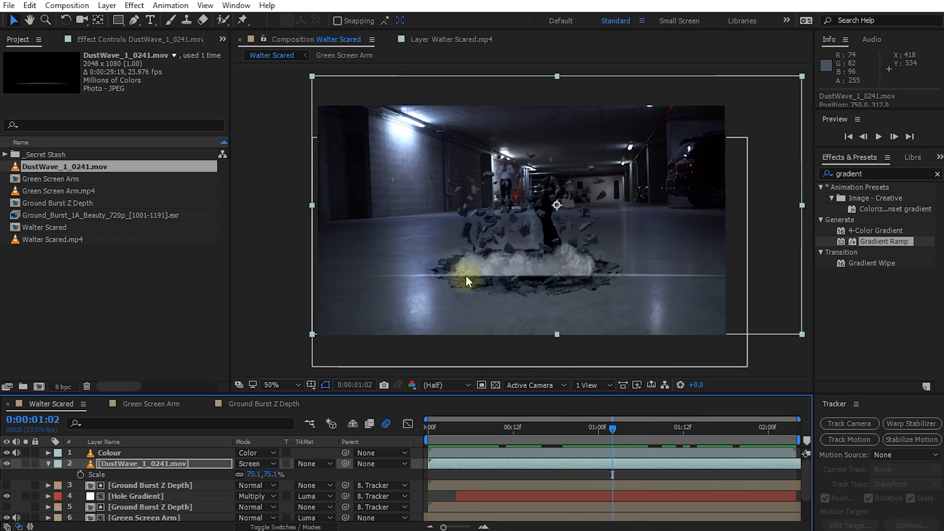
key("ctrl+z")
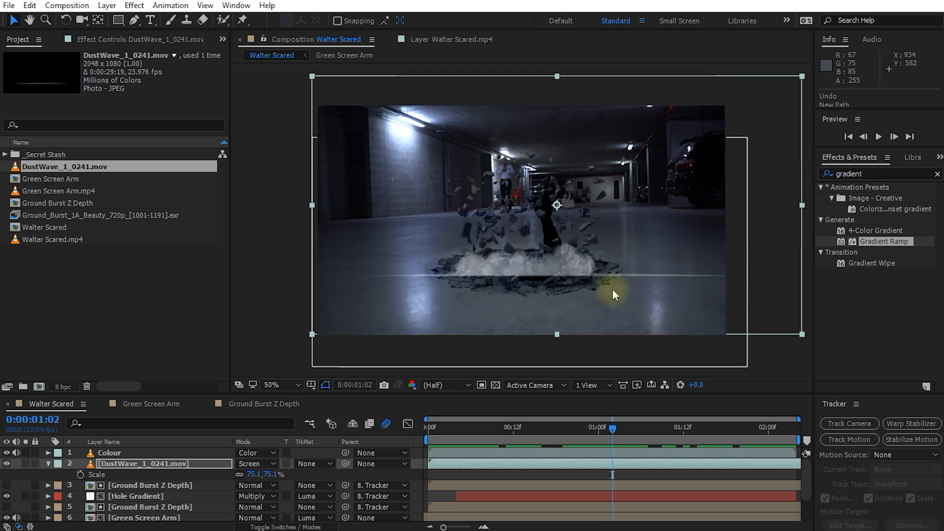
left_click(134, 20)
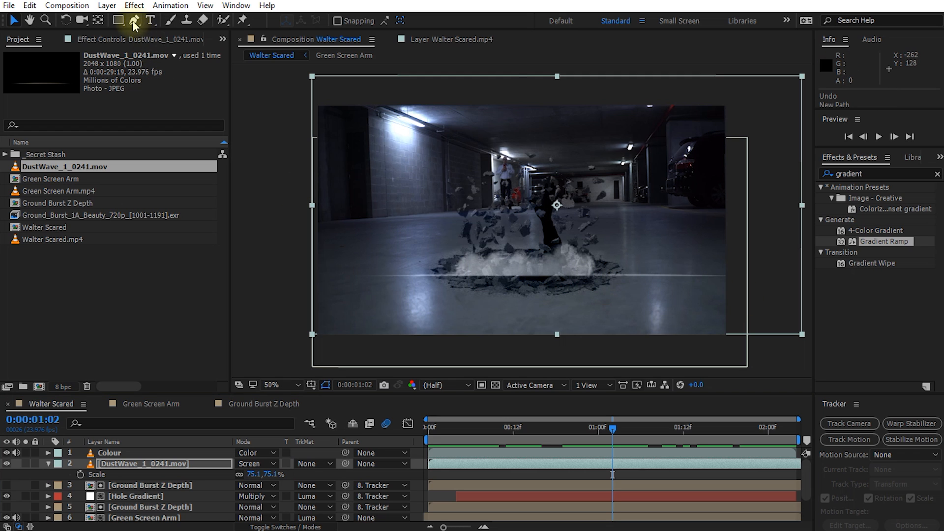
left_click(507, 86)
left_click(327, 95)
left_click(295, 110)
left_click(289, 202)
left_click(352, 233)
left_click(401, 252)
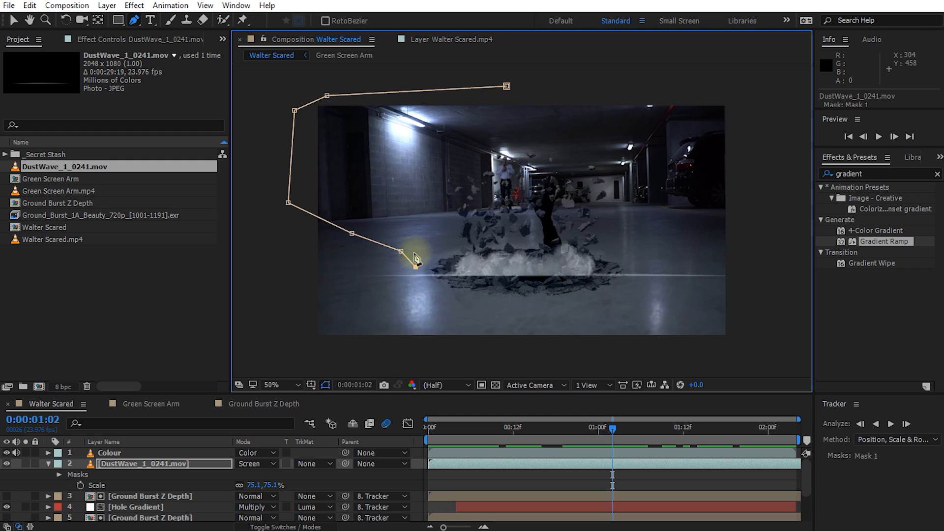
left_click(416, 267)
left_click(433, 273)
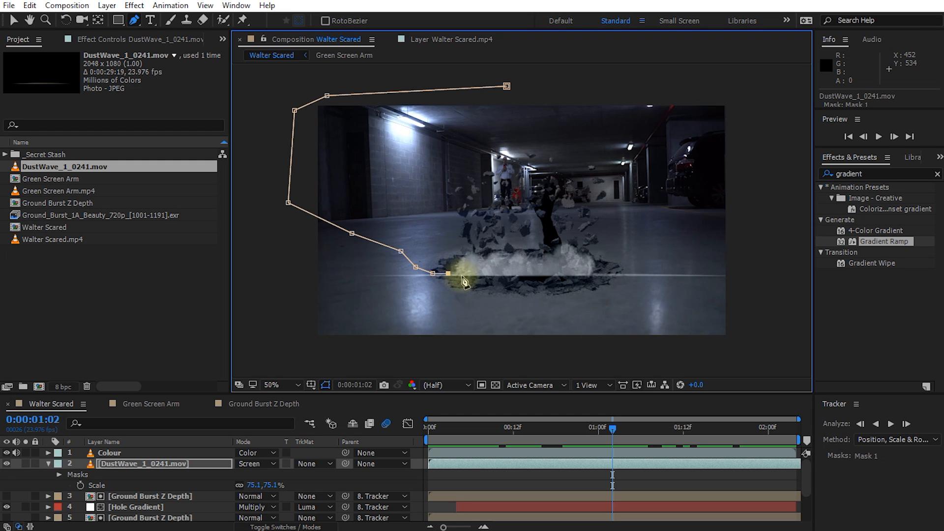
left_click(507, 277)
left_click(545, 277)
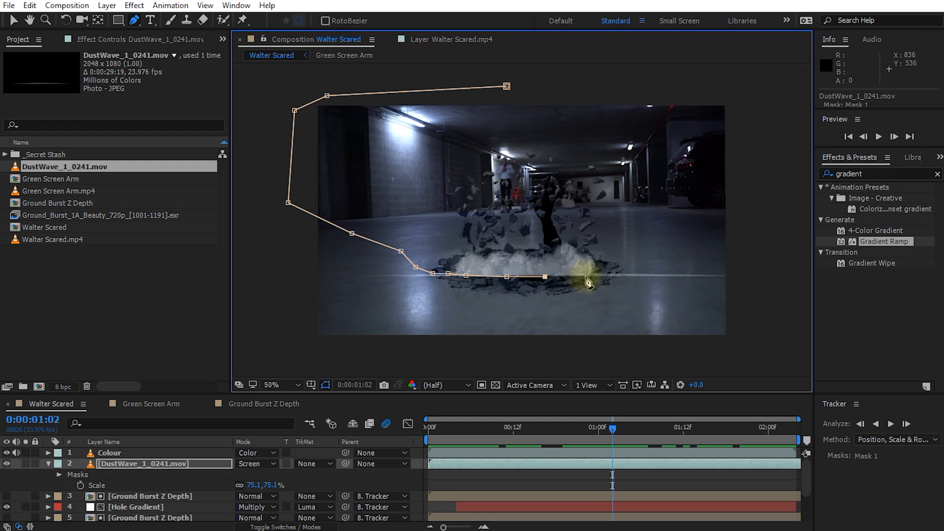
left_click(606, 272)
left_click(644, 266)
left_click(680, 254)
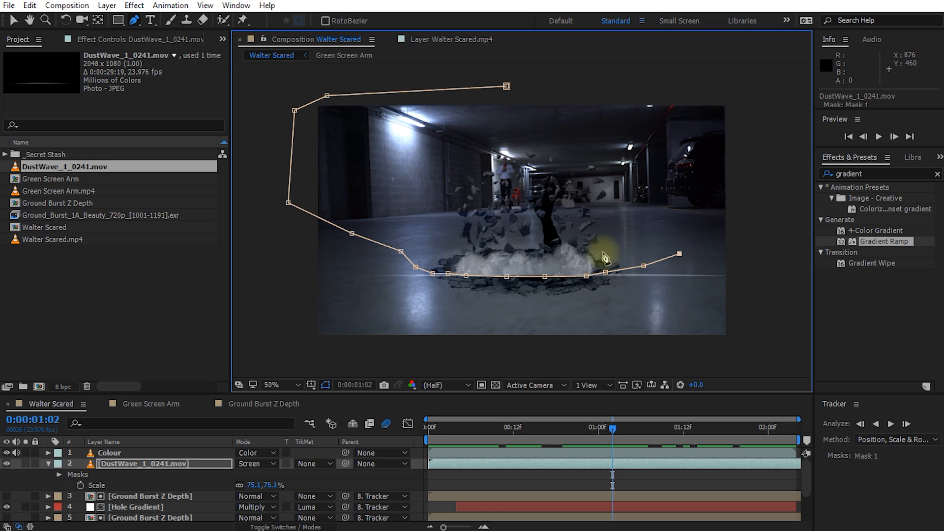
left_click(693, 195)
left_click(665, 97)
left_click(604, 85)
left_click(545, 72)
left_click(507, 86)
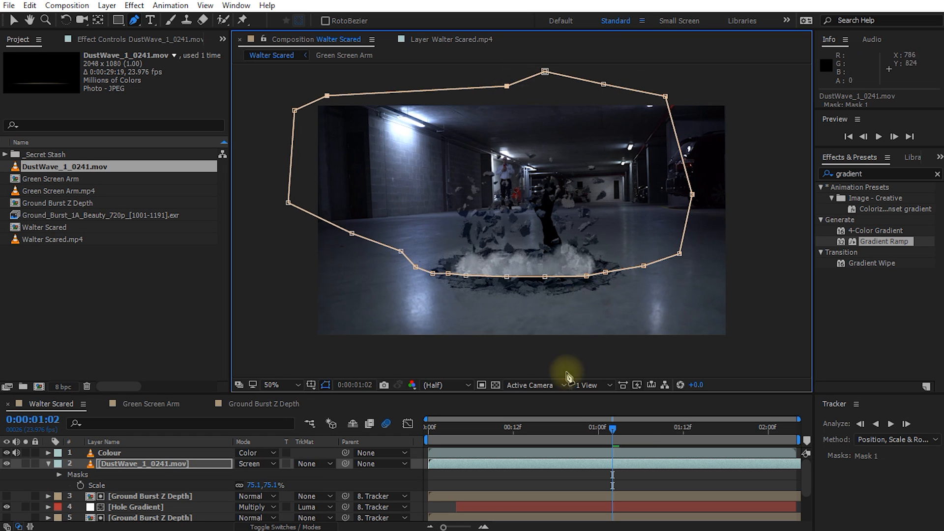
Set the dust mask's feather to 30 pixels
left_click(167, 463)
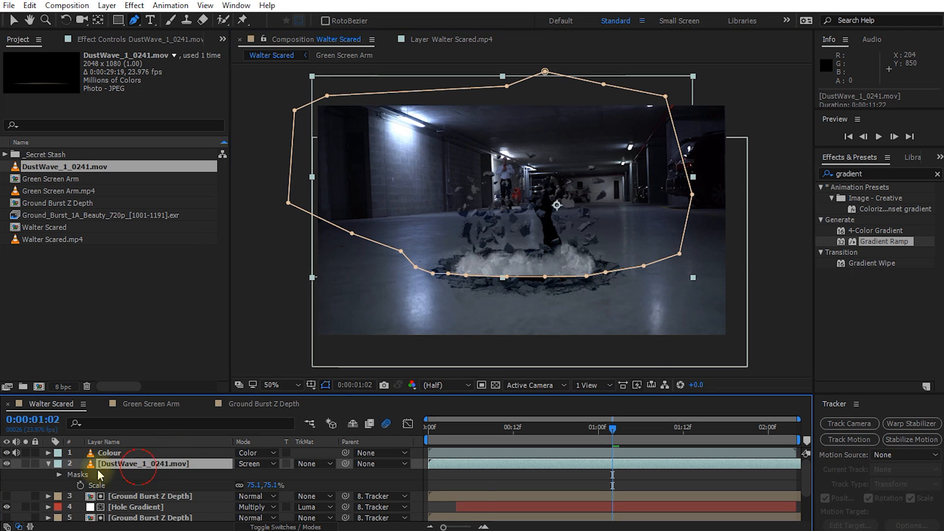
key("m")
key("m")
left_click_drag(257, 496, 284, 498)
left_click(357, 496)
key("v")
Set the dust mask's expansion to -29 pixels from the first frame and scrub to 0:00:01:08 to check it
left_click_drag(510, 428, 425, 439)
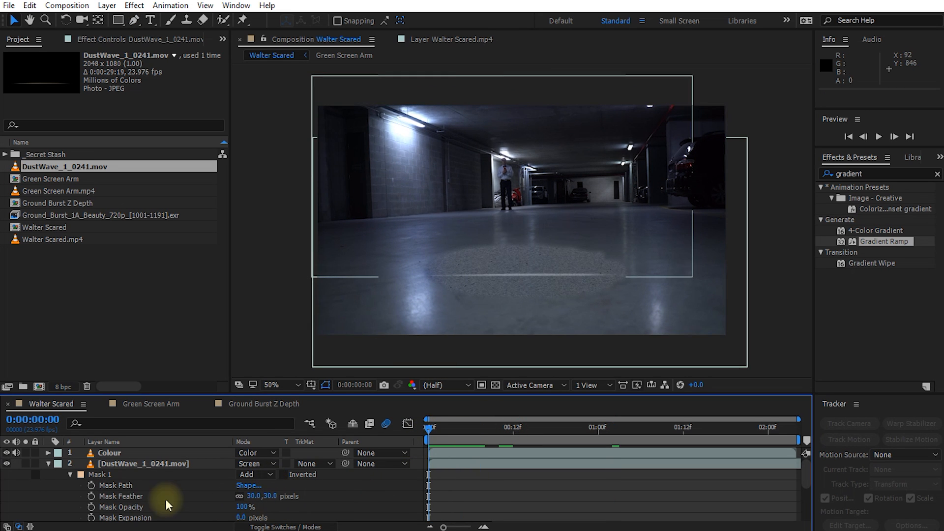
left_click_drag(240, 517, 234, 517)
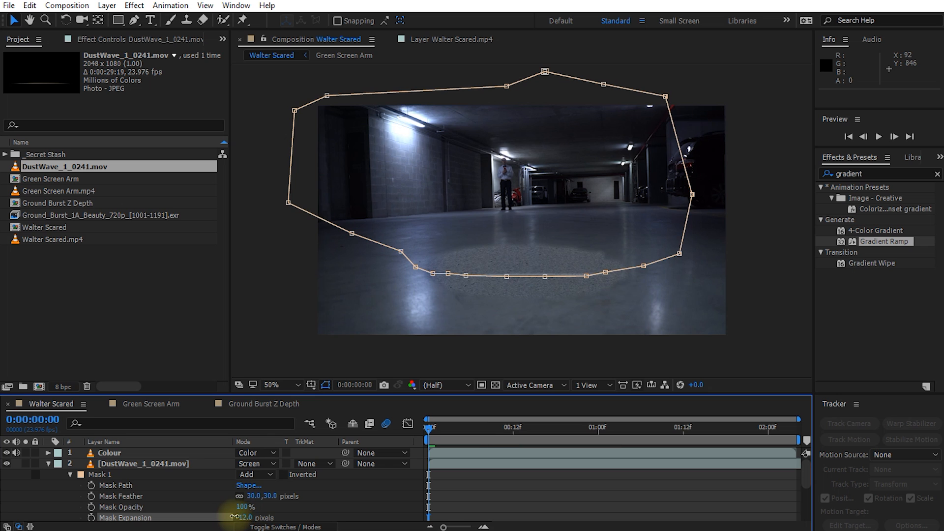
left_click(574, 472)
left_click_drag(470, 424, 656, 433)
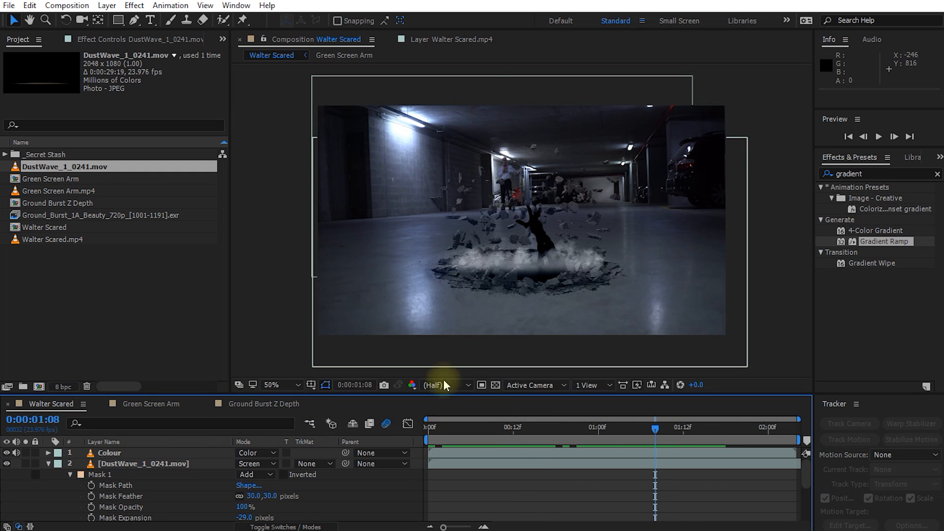
Nudge the DustWave layer slightly down and to the right over the crater, and parent it to the Tracker layer
left_click(49, 464)
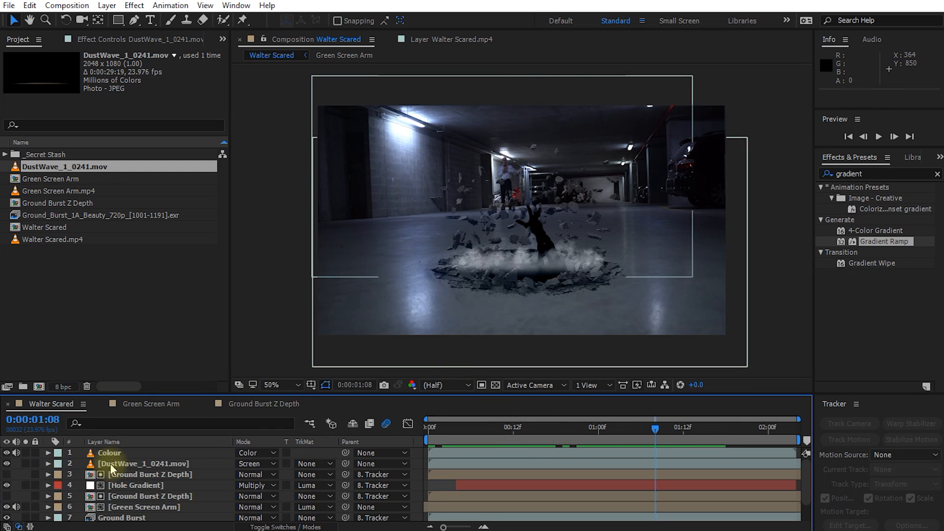
left_click(110, 464)
left_click_drag(536, 259, 538, 262)
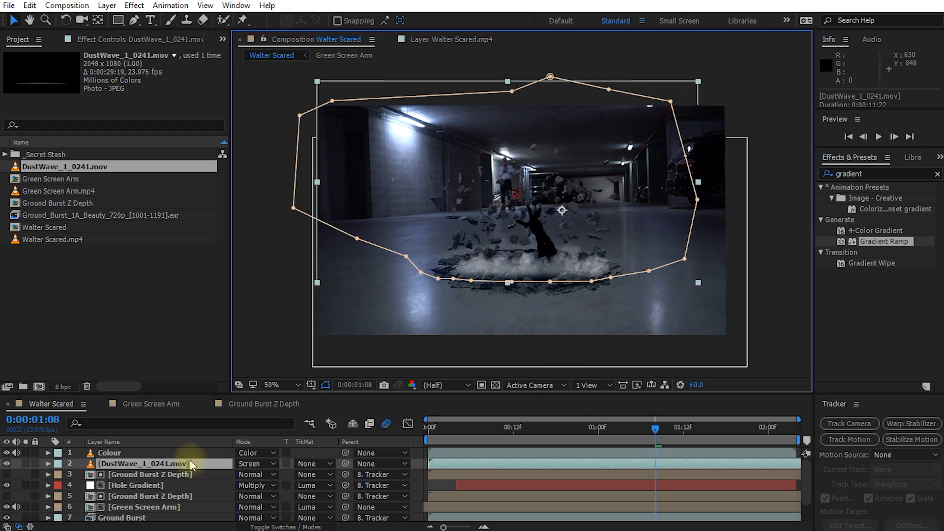
left_click(368, 464)
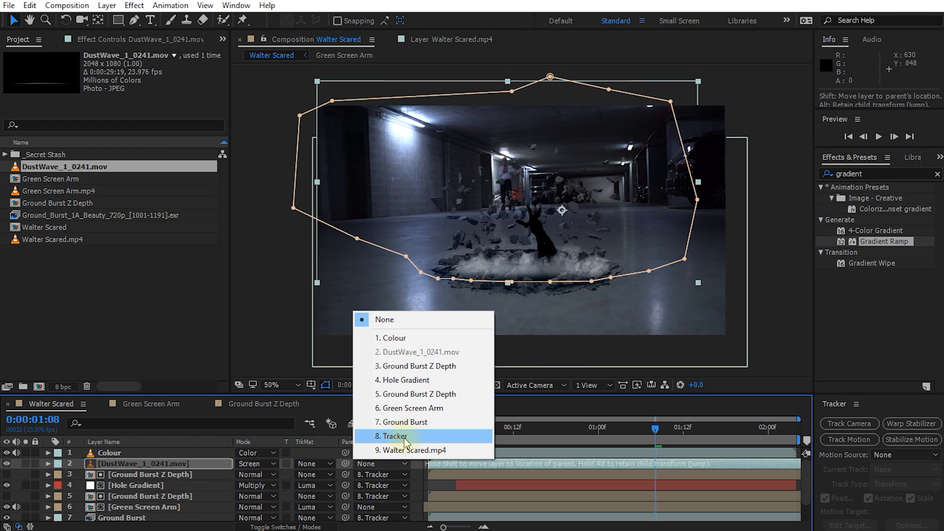
left_click(396, 436)
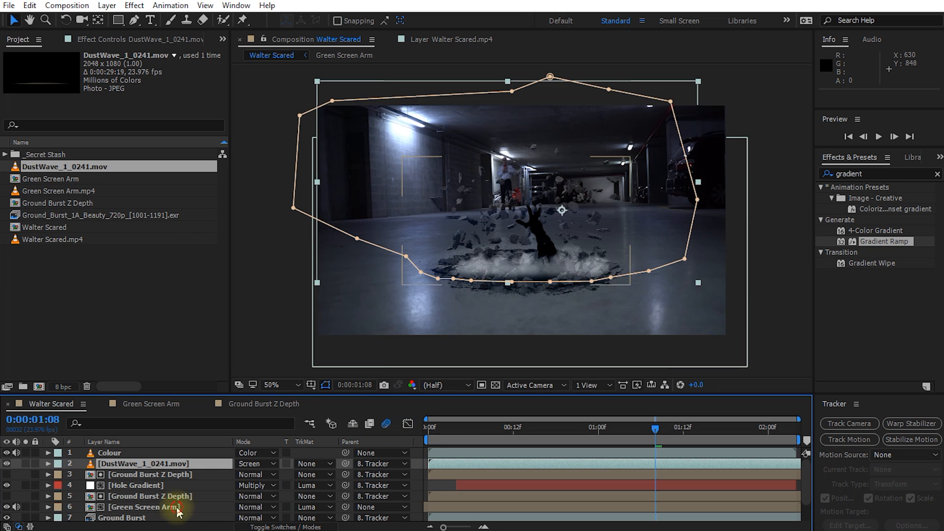
Parent the Green Screen Arm layer to the Tracker layer
left_click(144, 507)
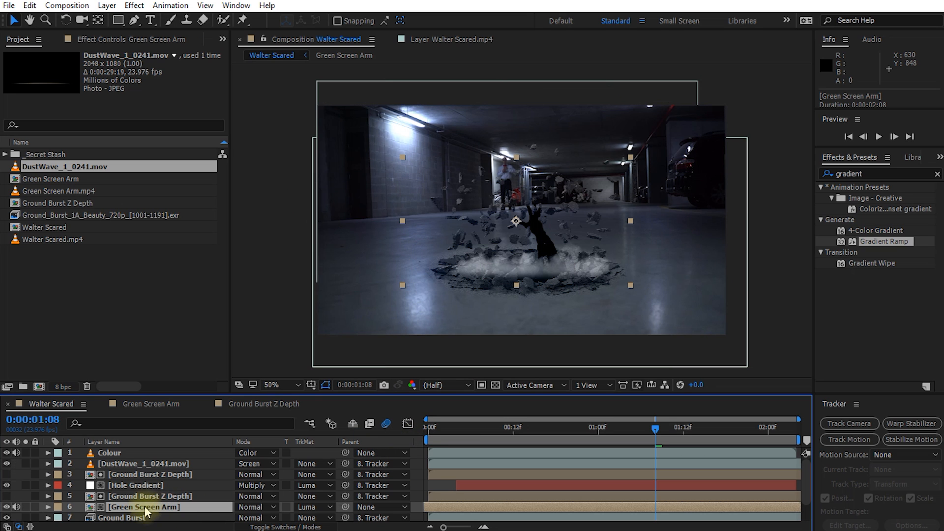
left_click(369, 507)
left_click(396, 485)
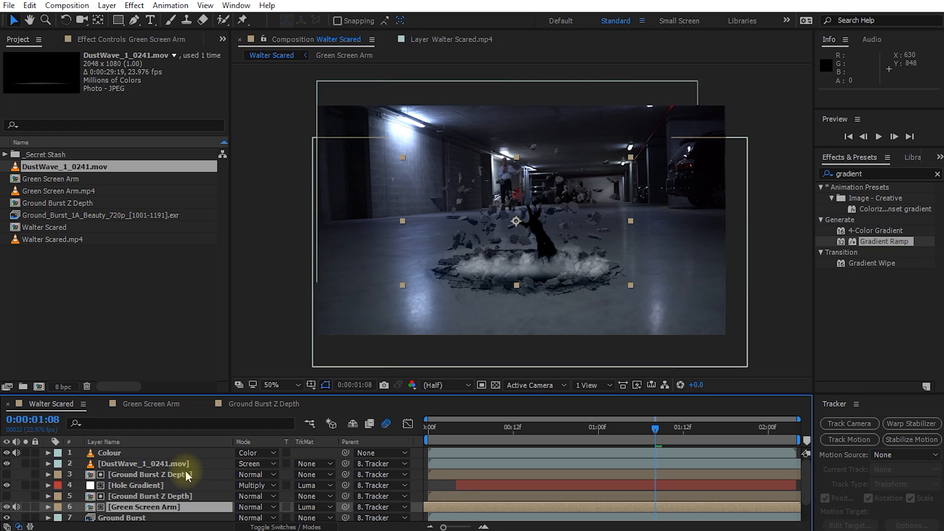
Duplicate the Ground Burst Z Depth matte above Hole Gradient and move the copy directly above the DustWave layer
left_click(164, 464)
left_click(136, 476)
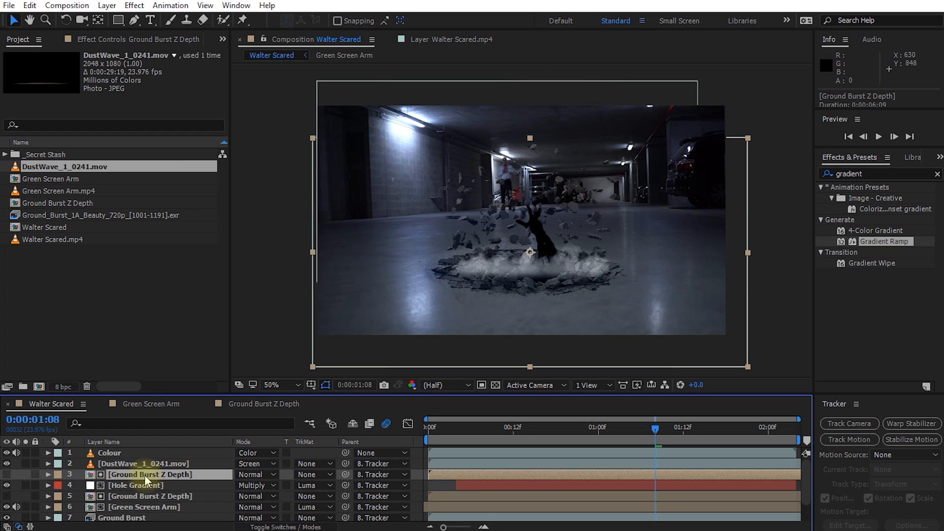
key("ctrl+d")
left_click_drag(141, 479, 149, 459)
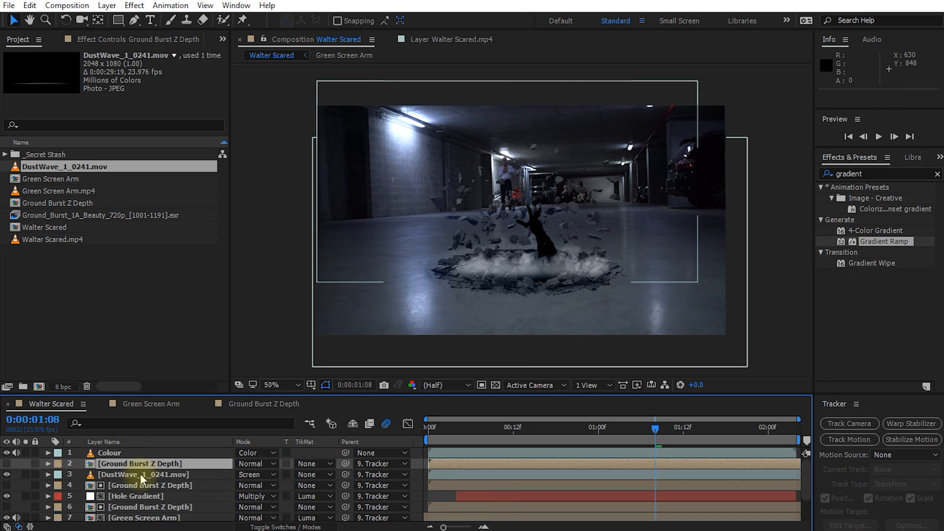
Set the DustWave layer's track matte to Luma Matte using Ground Burst Z Depth, and play the composition from the first frame
left_click(140, 474)
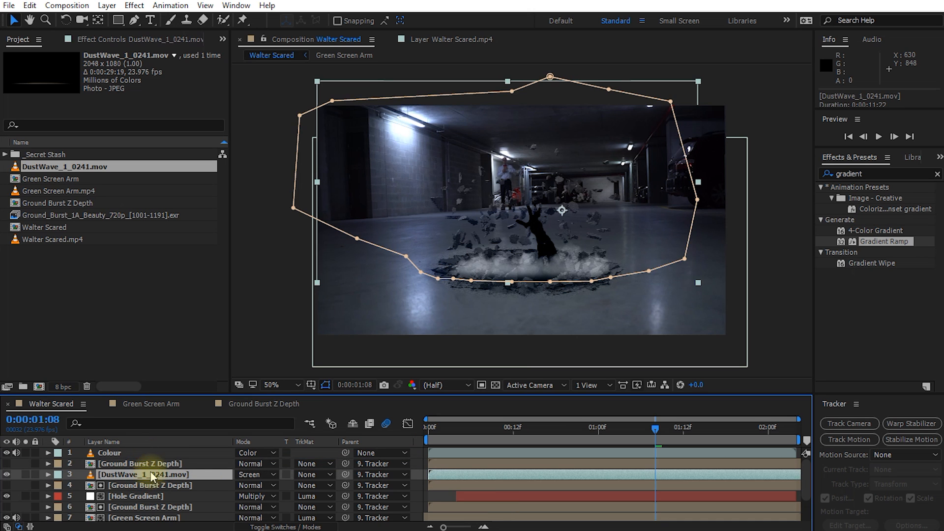
left_click(306, 475)
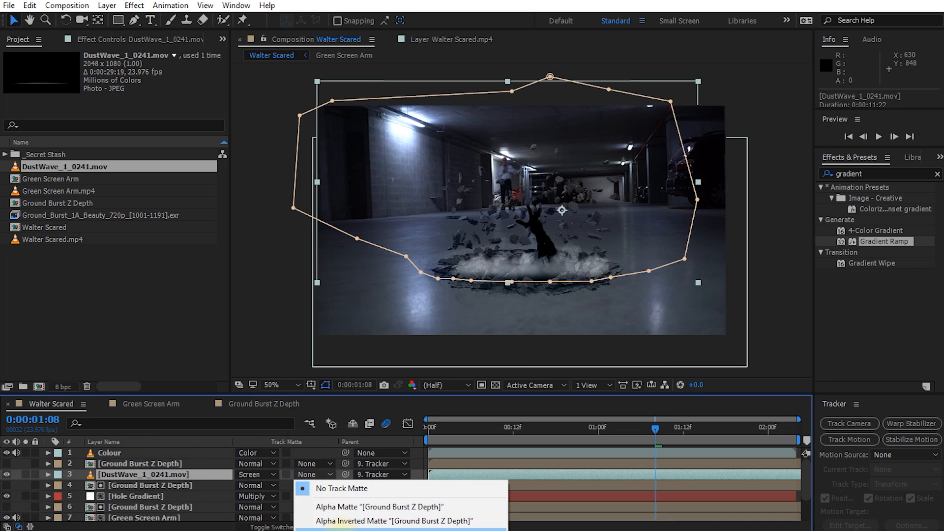
left_click(340, 529)
scroll(539, 284, "up", 2)
key("space")
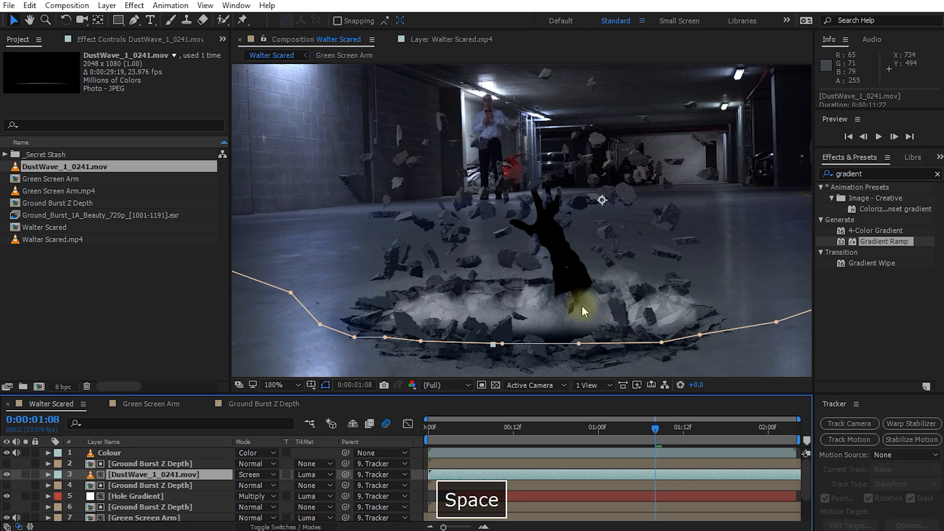
left_click(651, 430)
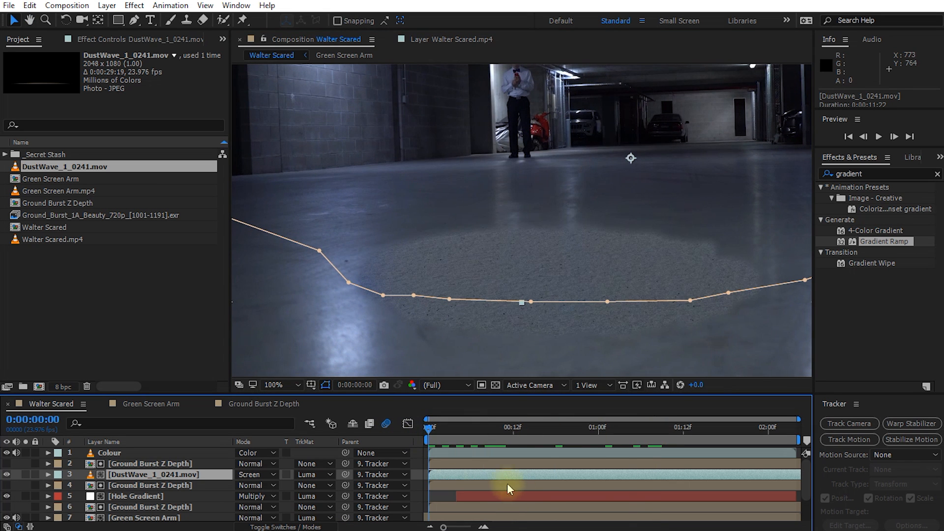
key("shift+space")
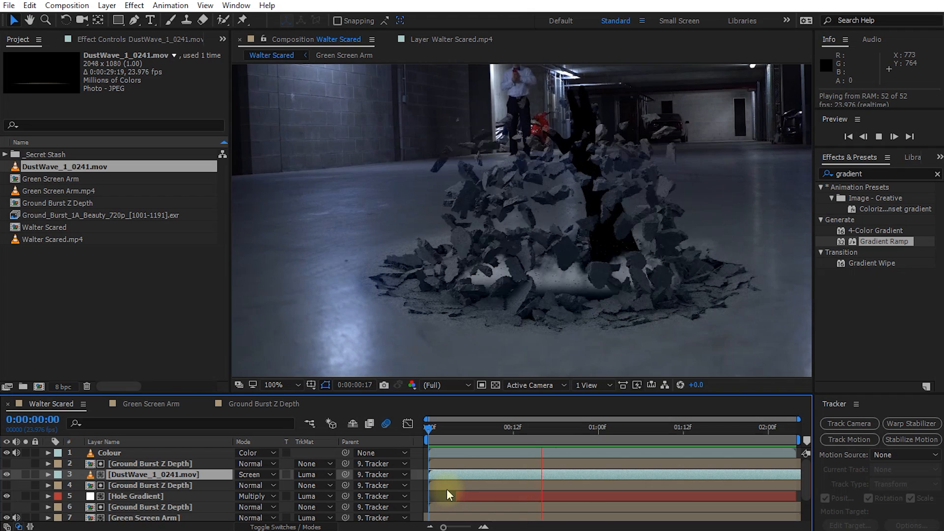
key("space")
Time-stretch the DustWave layer with a stretch factor of 50, holding the layer in-point
mouse_move(600, 428)
left_mouse_down()
mouse_move(447, 433)
mouse_move(616, 434)
mouse_move(593, 436)
left_mouse_up()
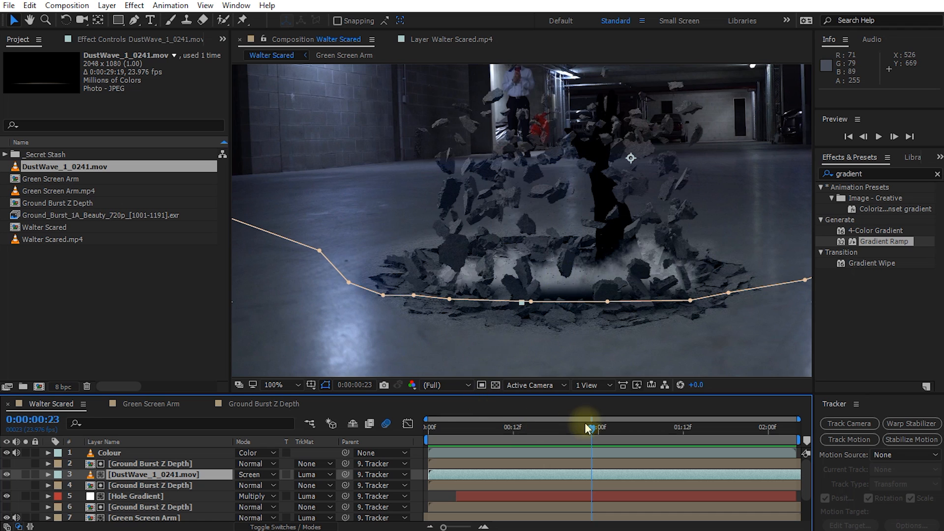
left_click_drag(586, 428, 445, 442)
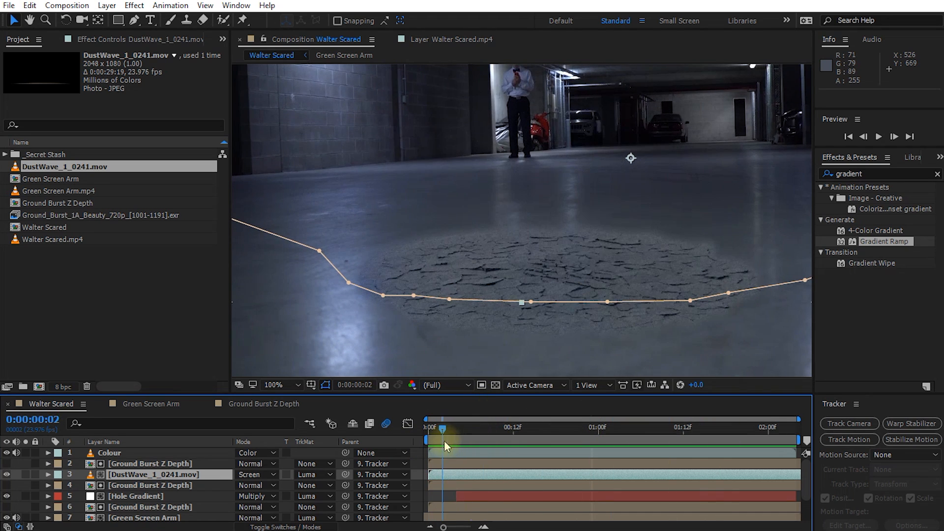
right_click(141, 476)
mouse_move(211, 35)
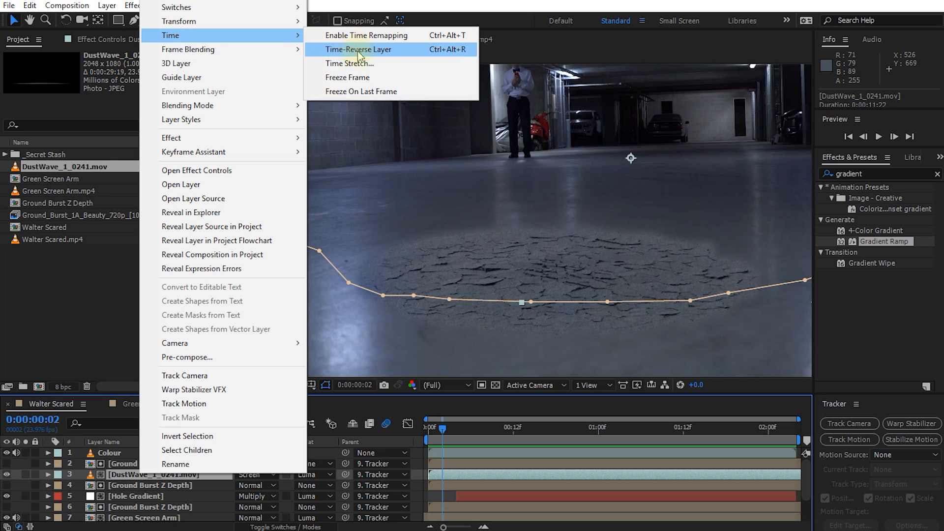
left_click(351, 63)
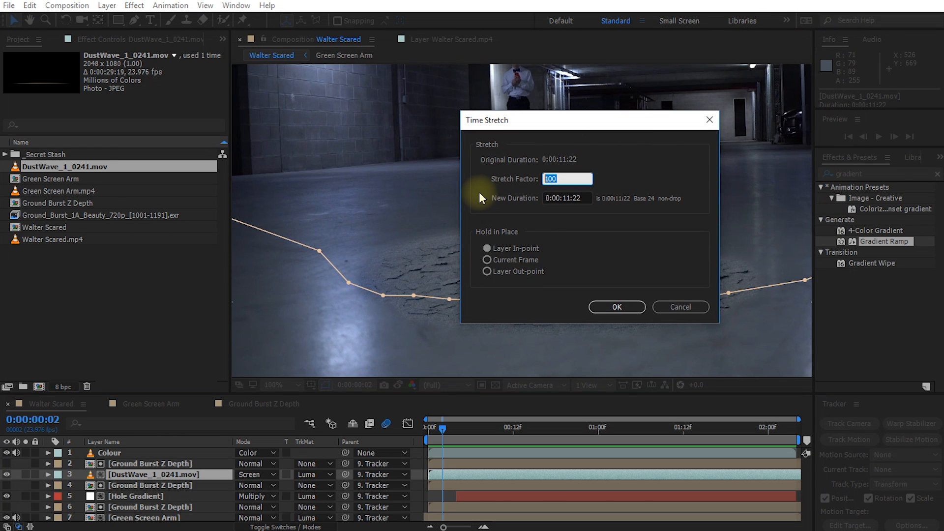
type("50")
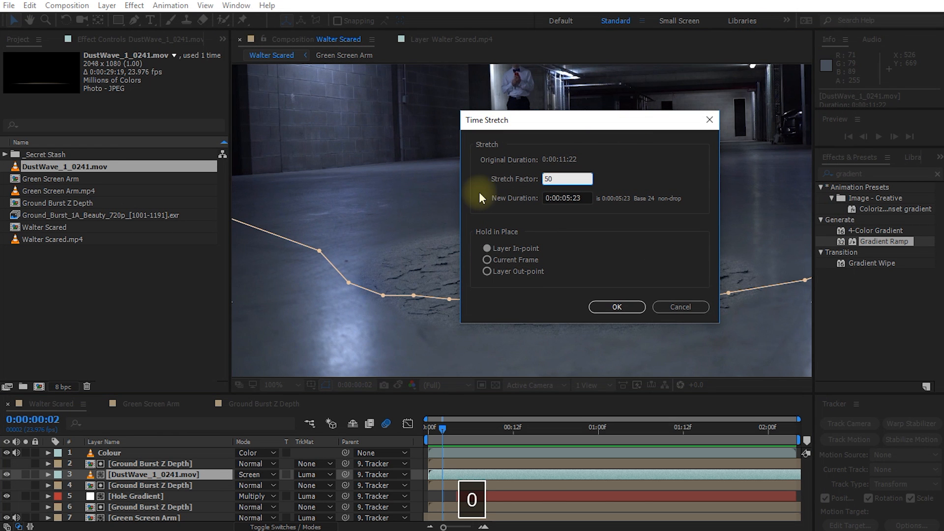
key("Return")
At 0:00:01:02, move the DustWave layer slightly down and left to position 509.4, 158.9, and scrub through the burst to check it
left_click_drag(432, 433, 614, 426)
mouse_move(611, 249)
left_mouse_down()
mouse_move(612, 263)
mouse_move(601, 264)
left_mouse_up()
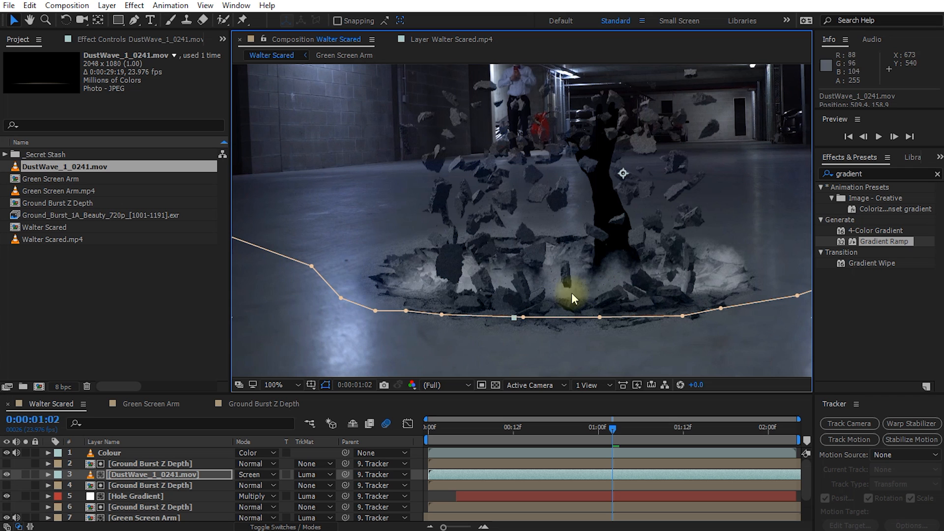
left_click_drag(615, 429, 691, 433)
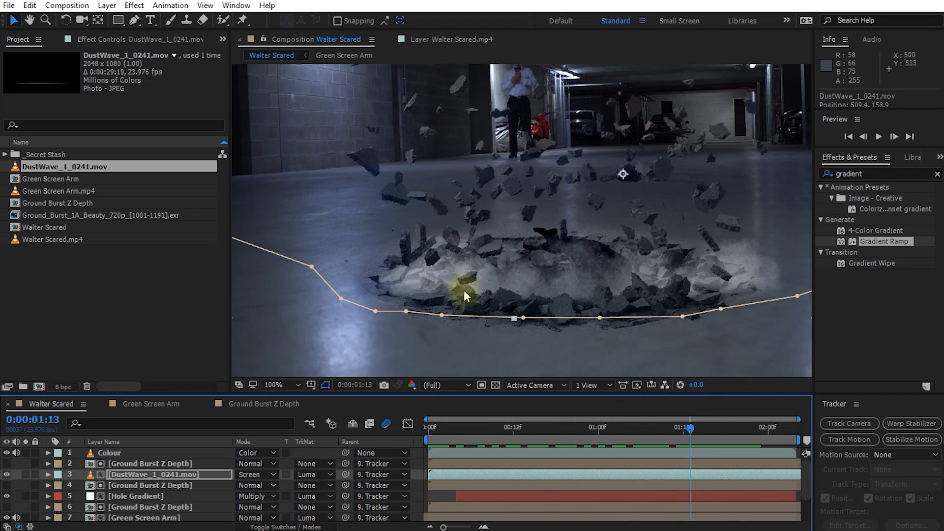
left_click_drag(679, 426, 637, 438)
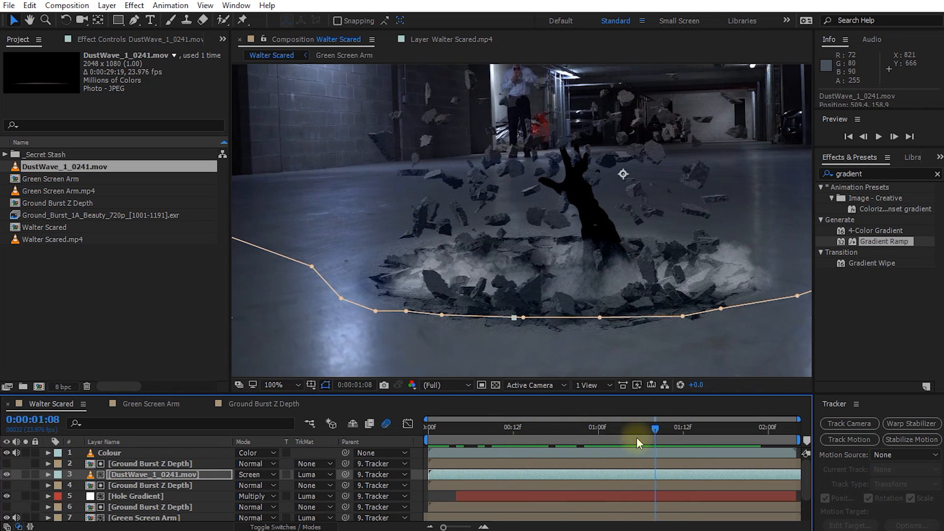
In the Levels effect of the DustWave layer's Z Depth matte, set Input Black to 138 and Input White to 154
left_click(140, 463)
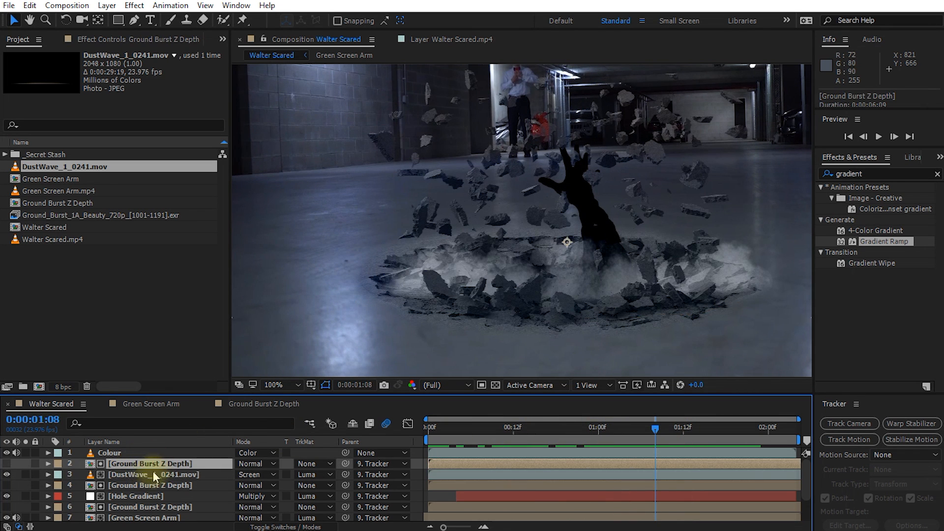
left_click(117, 41)
left_click_drag(122, 139, 139, 144)
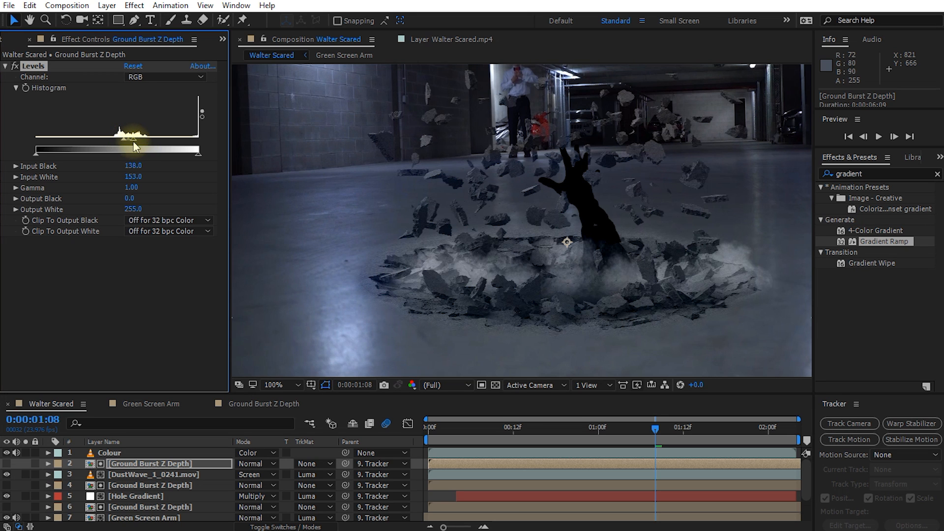
left_click_drag(655, 429, 585, 431)
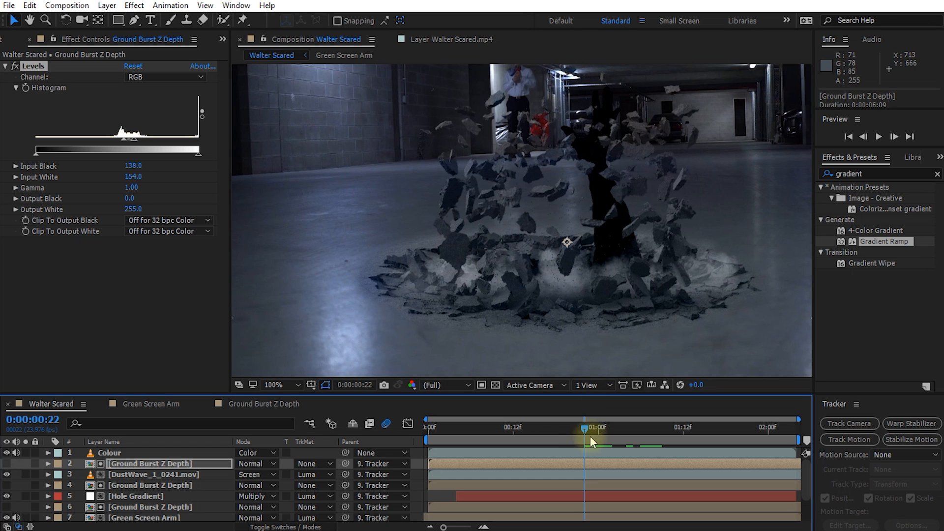
Keyframe the dust matte's Levels histogram at the first frame, and at 0:00:02:03 set Input Black to 97 and Input White to 153
left_click_drag(582, 432, 427, 439)
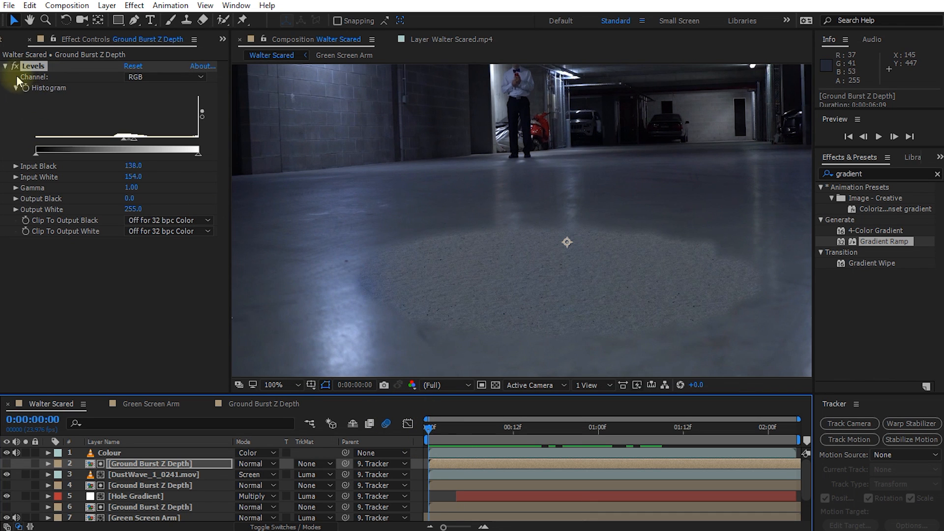
left_click(25, 89)
left_click_drag(430, 435, 790, 448)
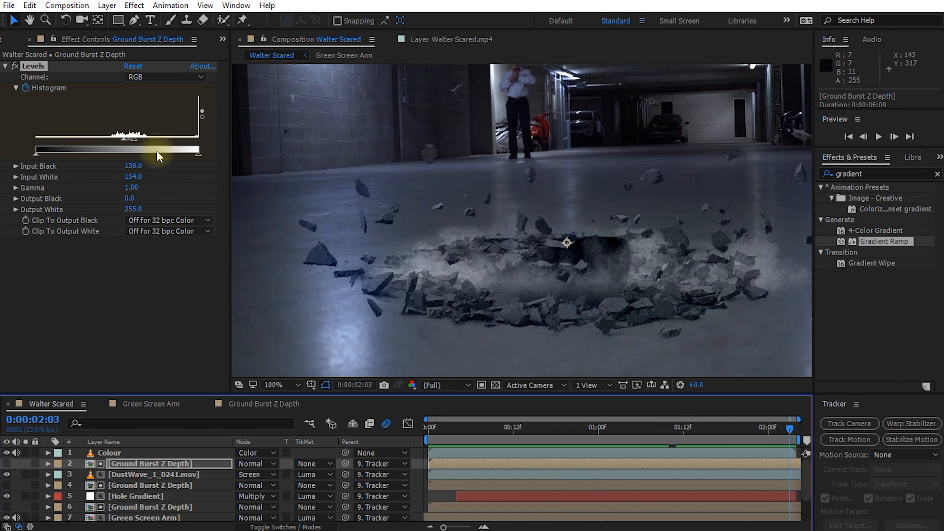
left_click_drag(124, 143, 114, 146)
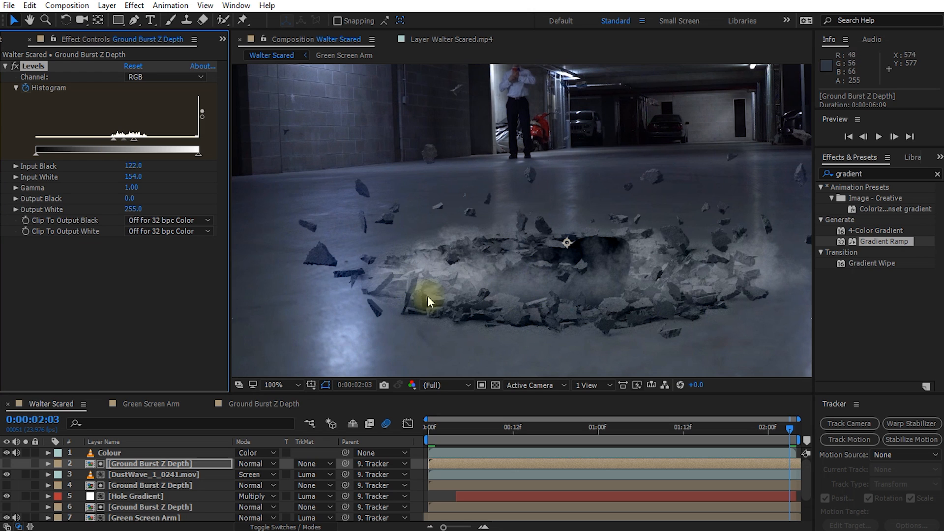
left_click_drag(113, 144, 105, 144)
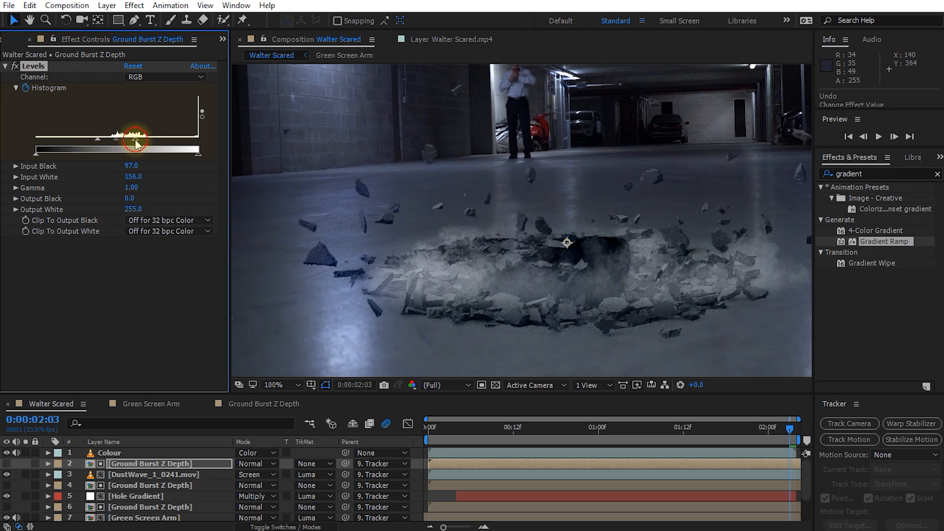
At 0:00:01:04, set the dust matte's Input Black to 131 and Input White to 153.5, and play the composition from the first frame
left_click_drag(777, 426, 626, 433)
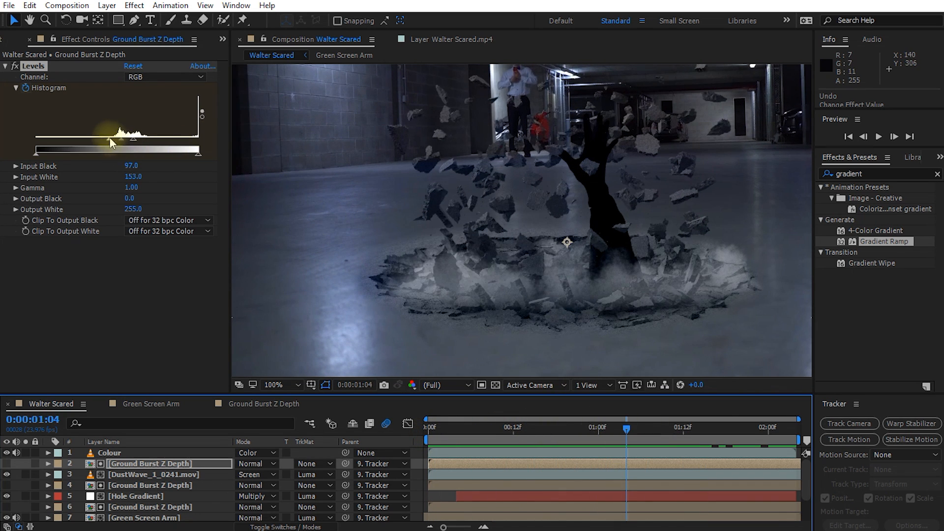
left_click_drag(110, 139, 121, 142)
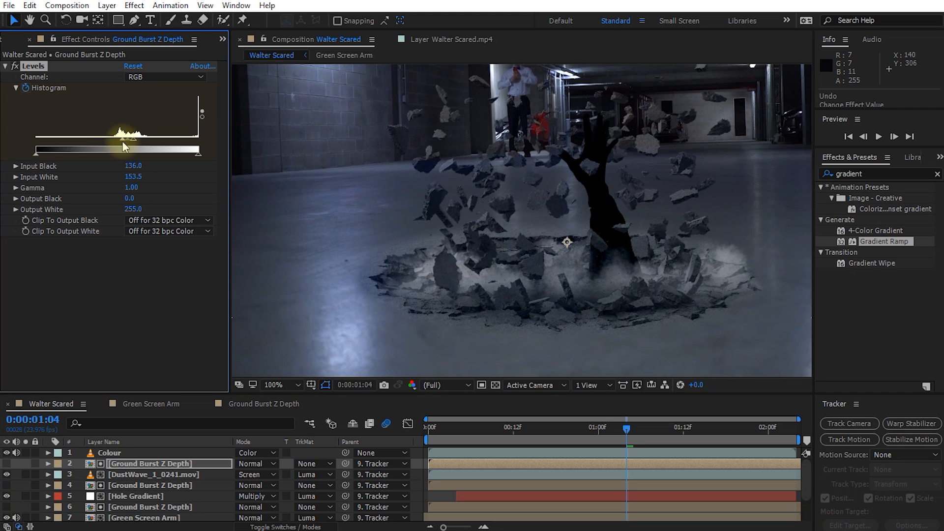
left_click_drag(628, 431, 429, 449)
key("alt+slash")
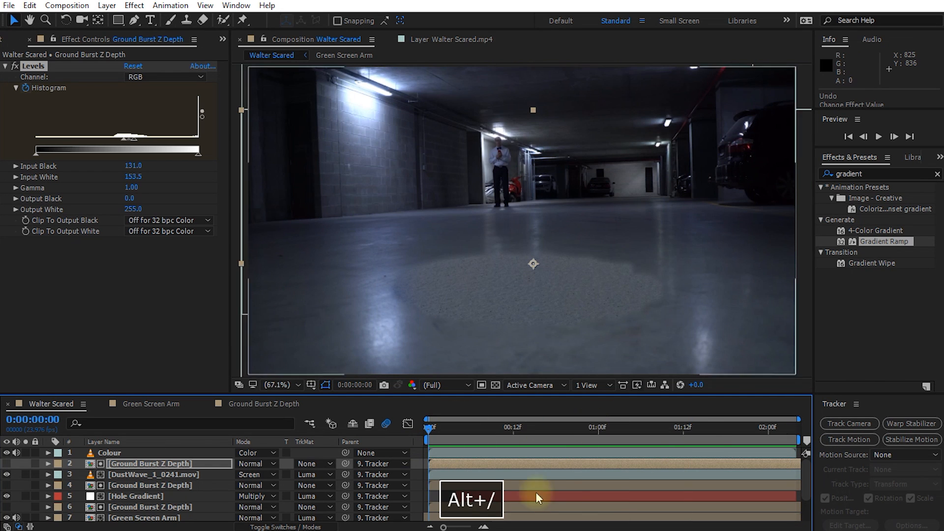
key("space")
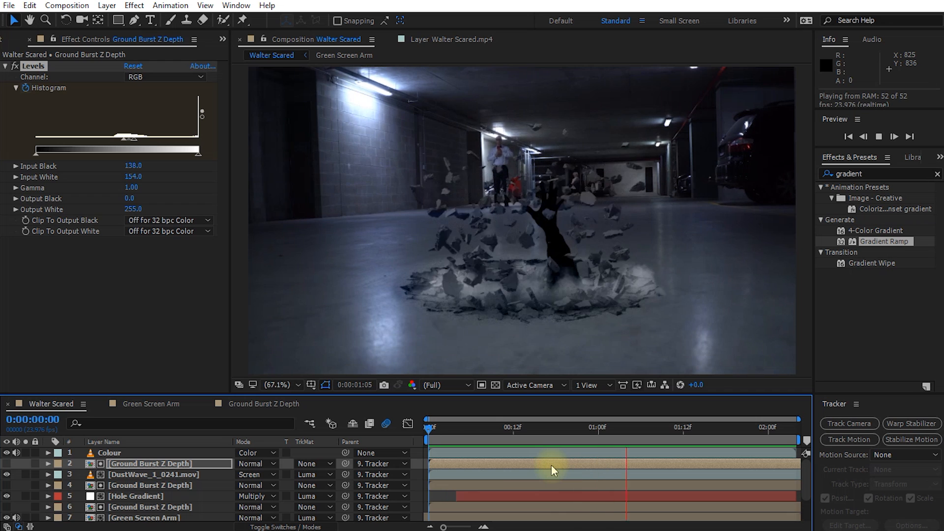
key("space")
Trim the start of the DustWave layer to 0:00:00:03 and play the composition from the first frame
left_click_drag(537, 432, 475, 447)
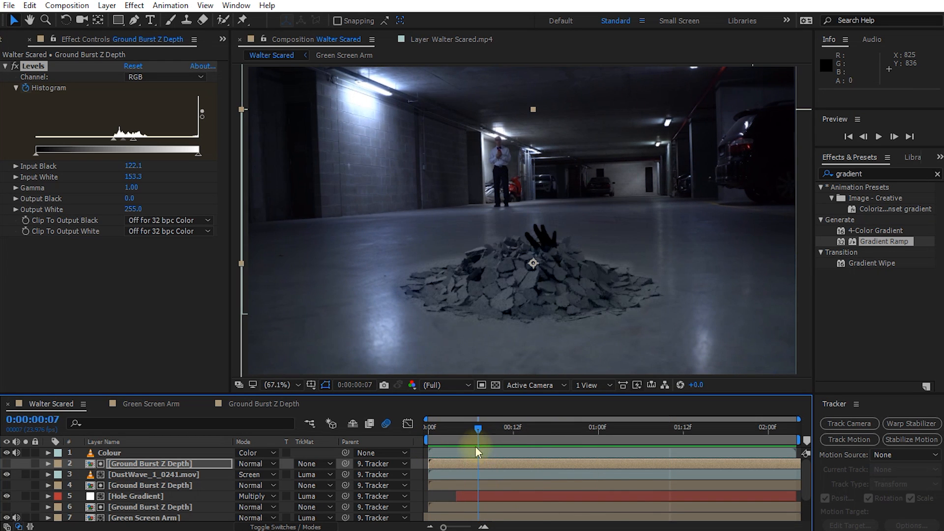
left_click(591, 477)
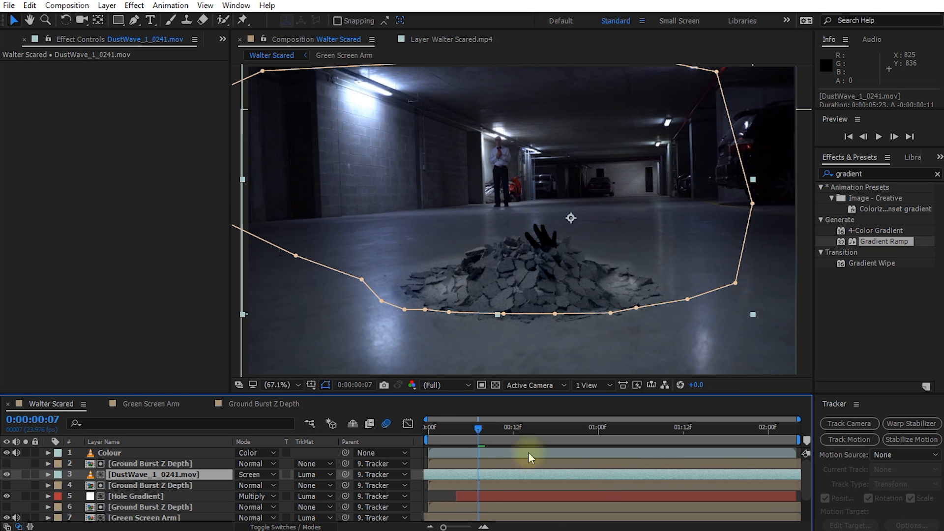
left_click_drag(477, 429, 450, 429)
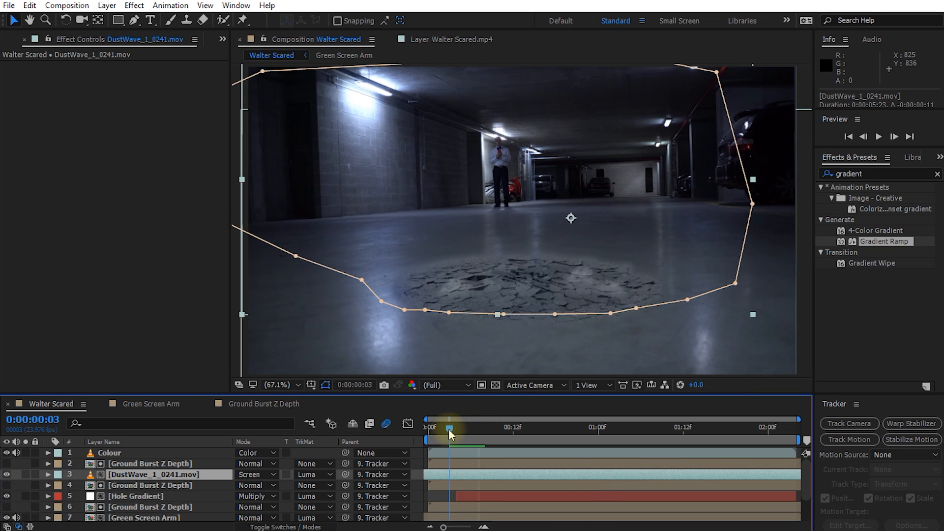
left_click(450, 429)
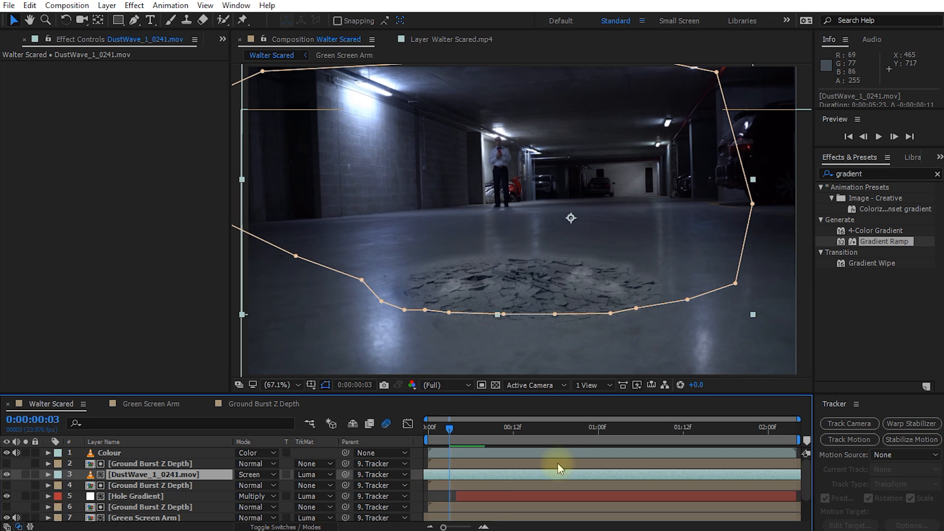
key("alt+bracketleft")
left_click_drag(445, 432, 512, 447)
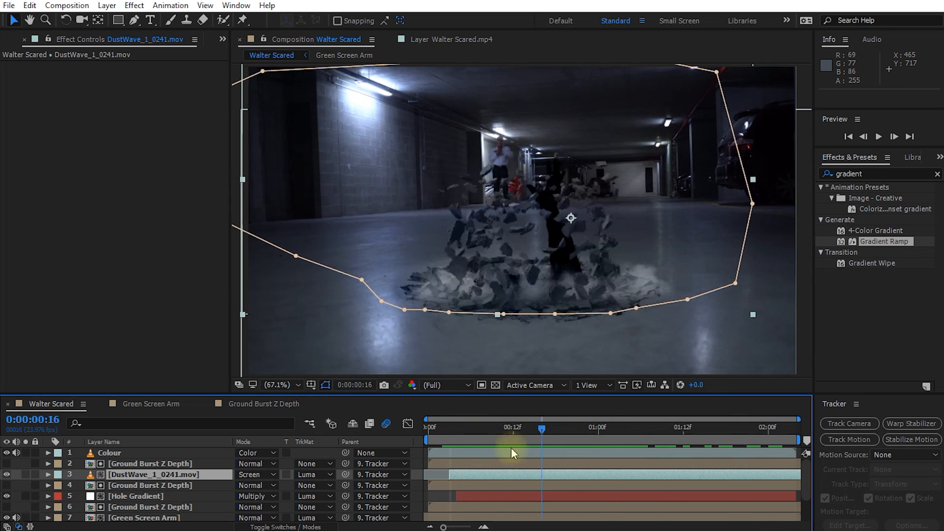
key("space")
left_click(437, 493)
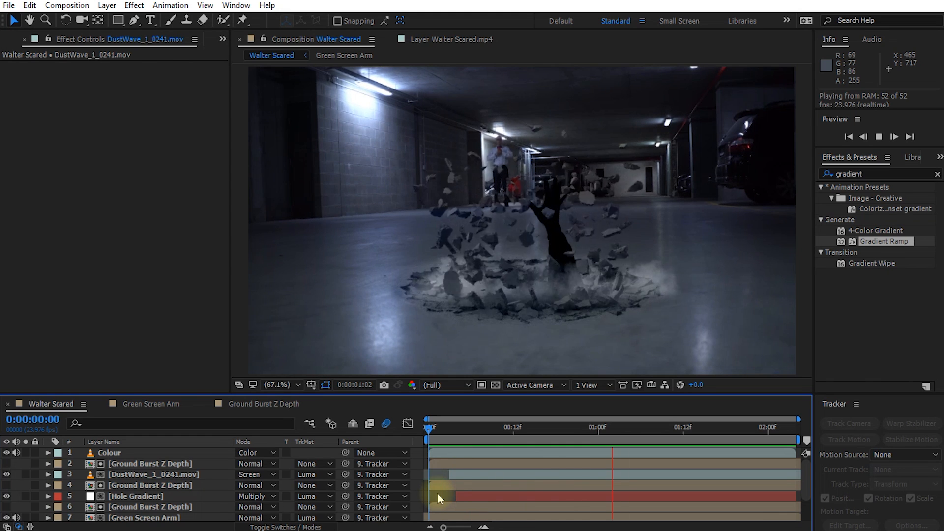
key("space")
Add a Curves effect to the DustWave layer, lowering the RGB midtones and raising the Blue channel's curve
left_click_drag(742, 433, 712, 436)
left_click(145, 474)
left_click(880, 174)
type("curves")
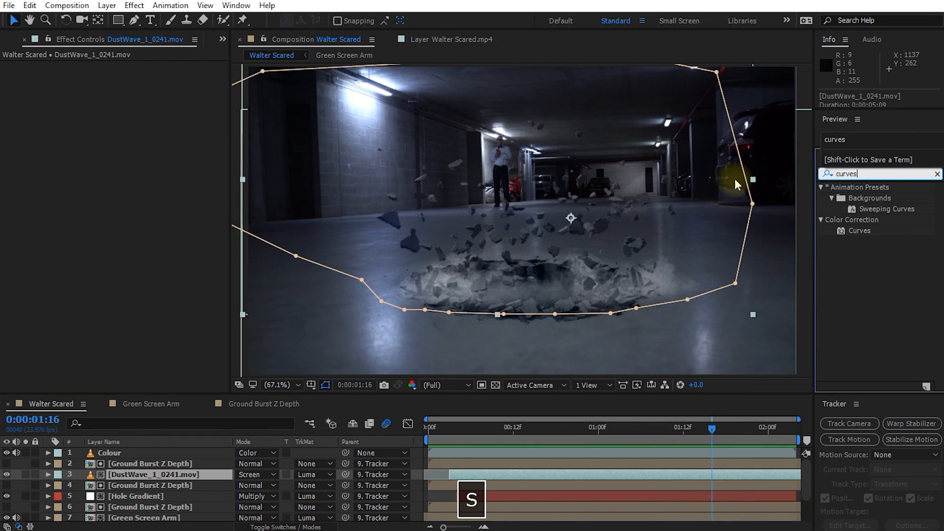
double_click(858, 231)
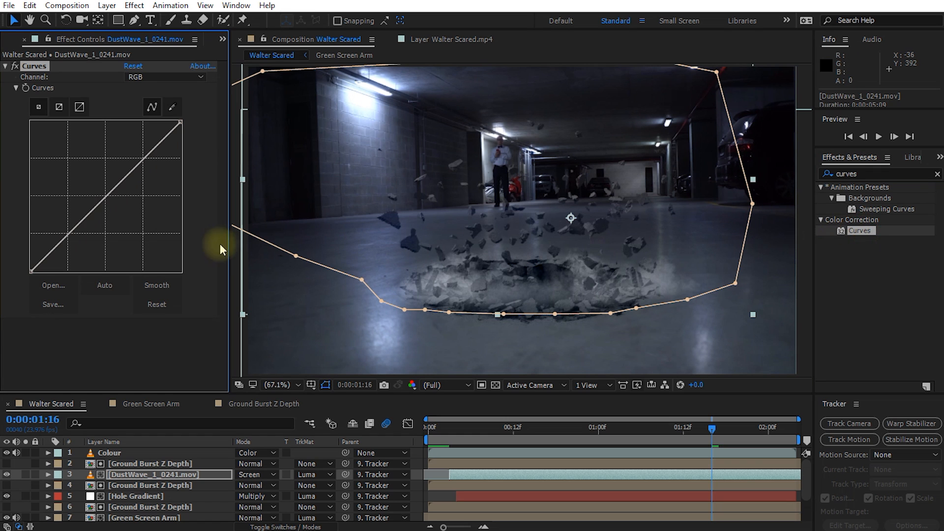
left_click_drag(109, 194, 118, 201)
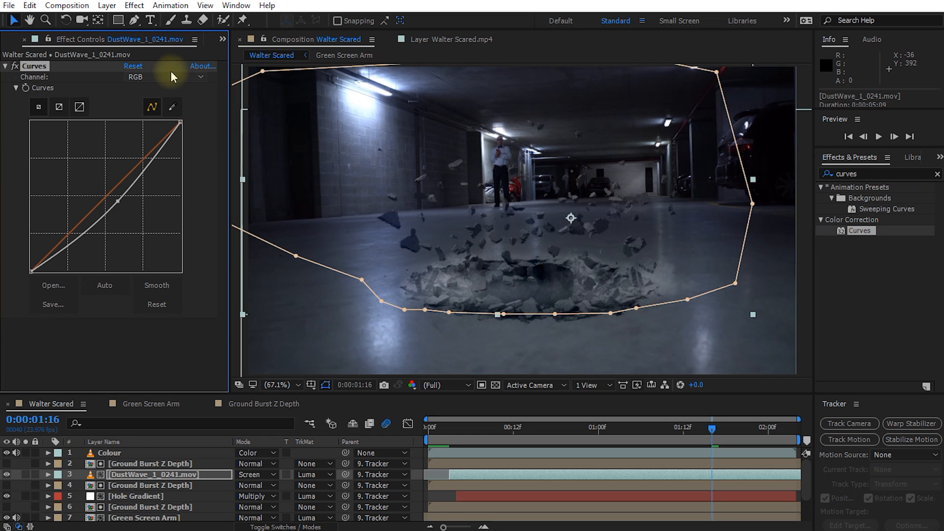
left_click(147, 77)
left_click(162, 131)
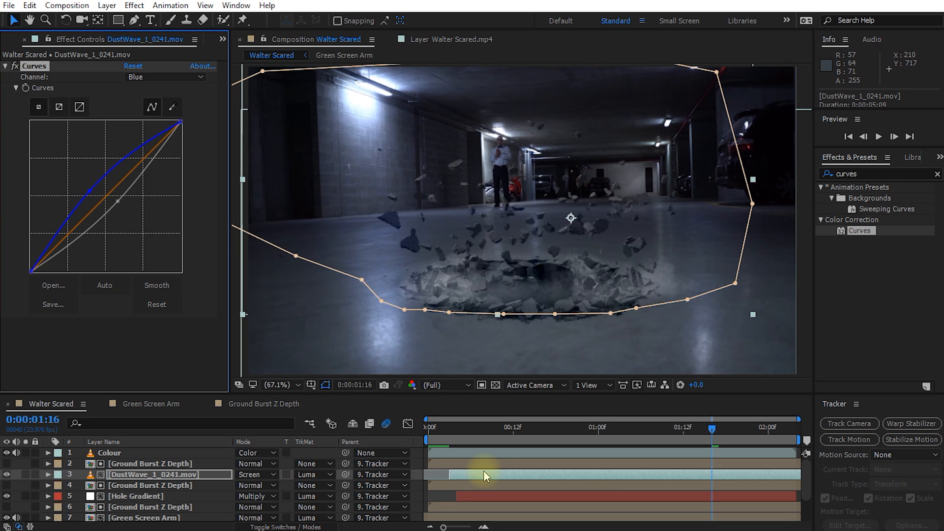
Examine the Hole Gradient, DustWave and Ground Burst Z Depth layers and their effect settings at 0:00:01:05
left_click(460, 496)
left_click_drag(483, 434, 634, 429)
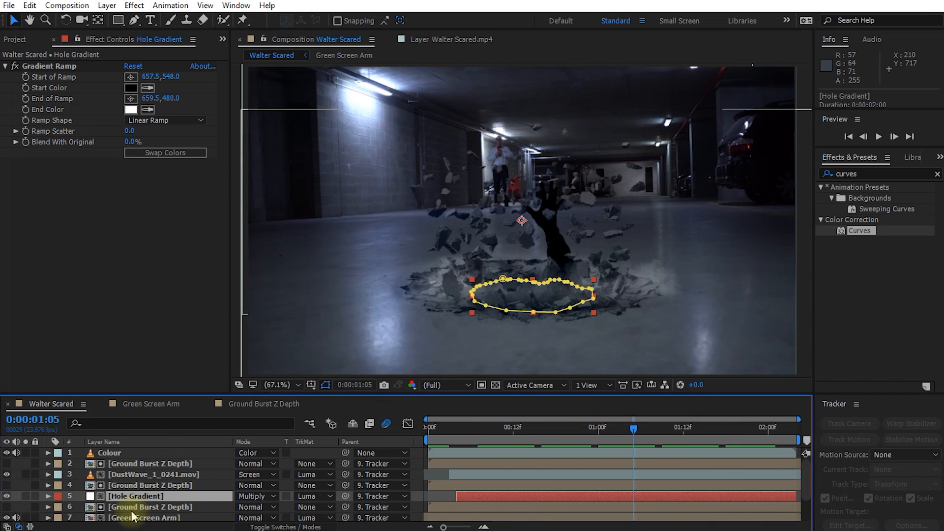
left_click(157, 475)
left_click(153, 464)
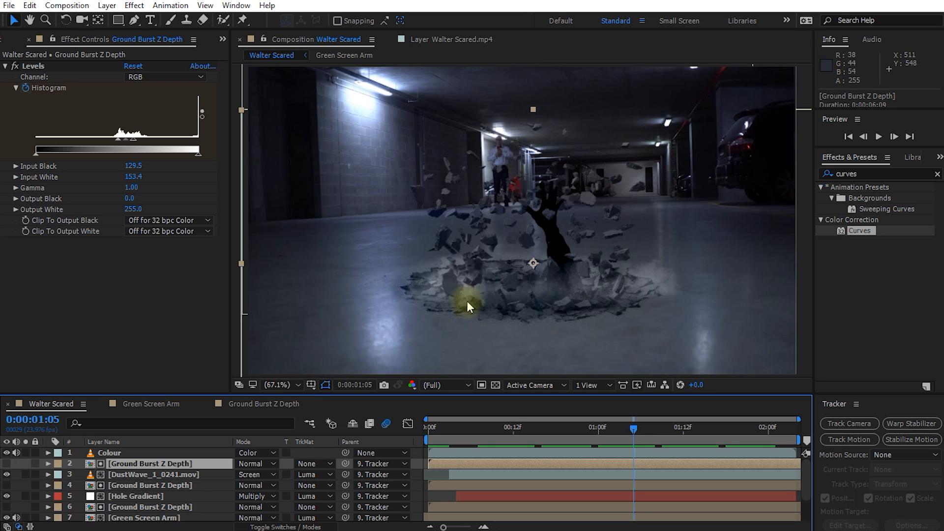
left_click(137, 486)
left_click(133, 508)
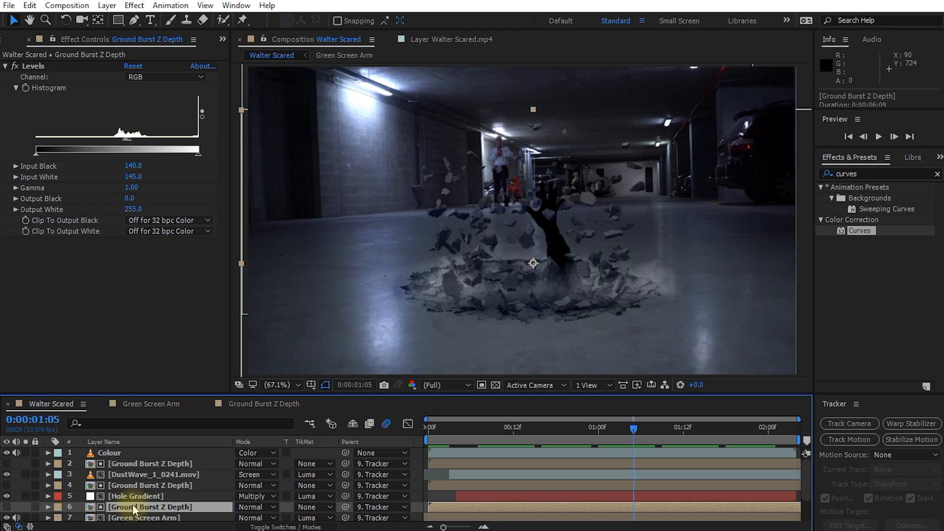
left_click(35, 68)
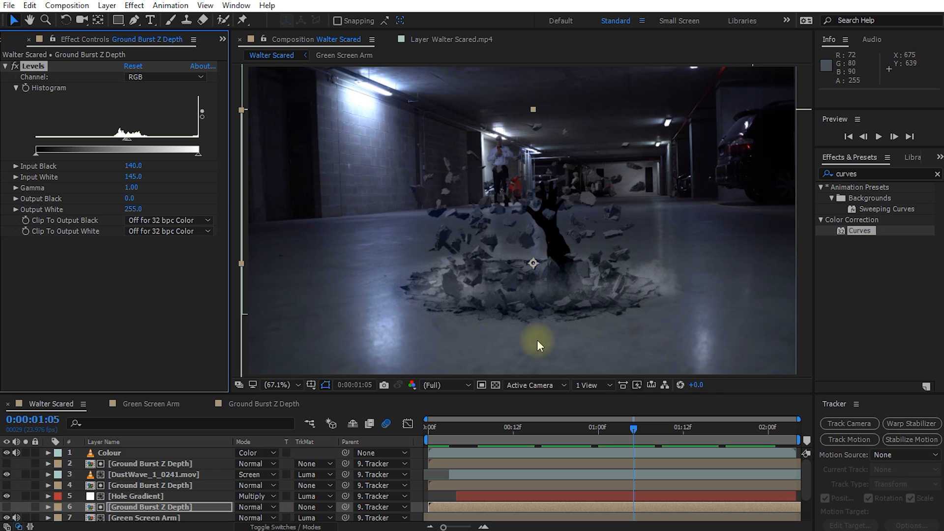
Enable motion blur on layers 2 to 8, from the uppermost Ground Burst Z Depth matte down to Ground Burst
left_click_drag(634, 427, 592, 440)
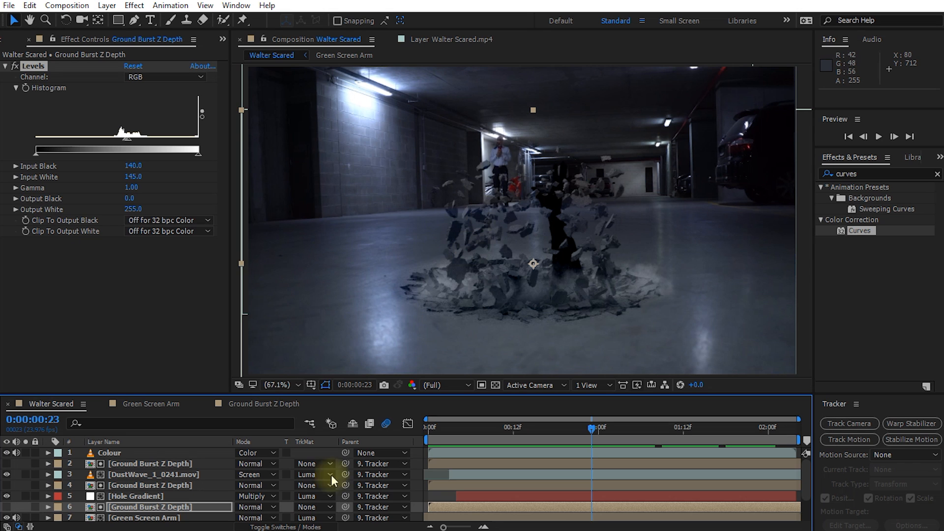
key("F4")
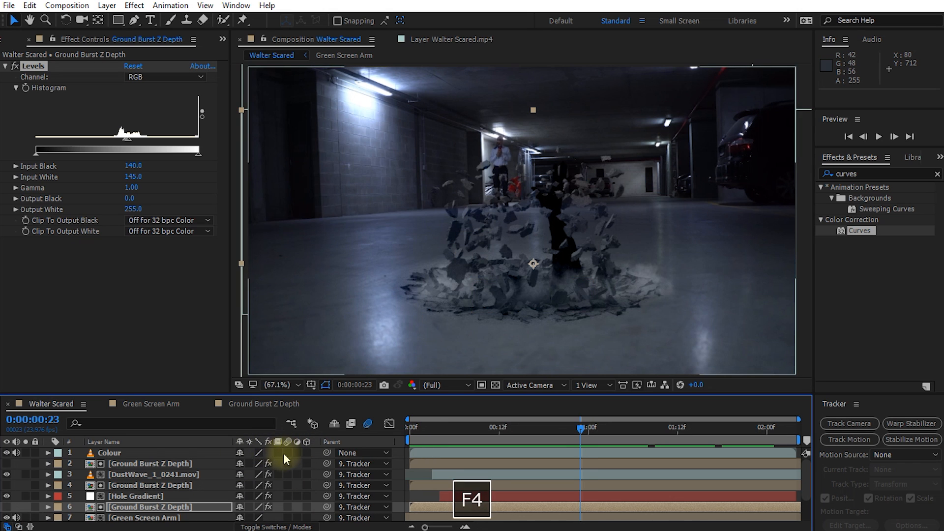
left_click_drag(284, 463, 293, 482)
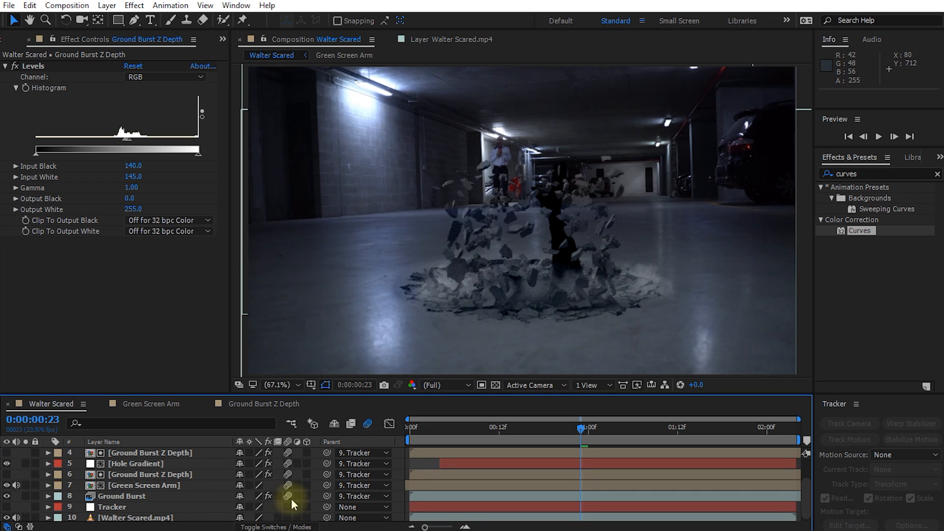
scroll(290, 513, "down", 1)
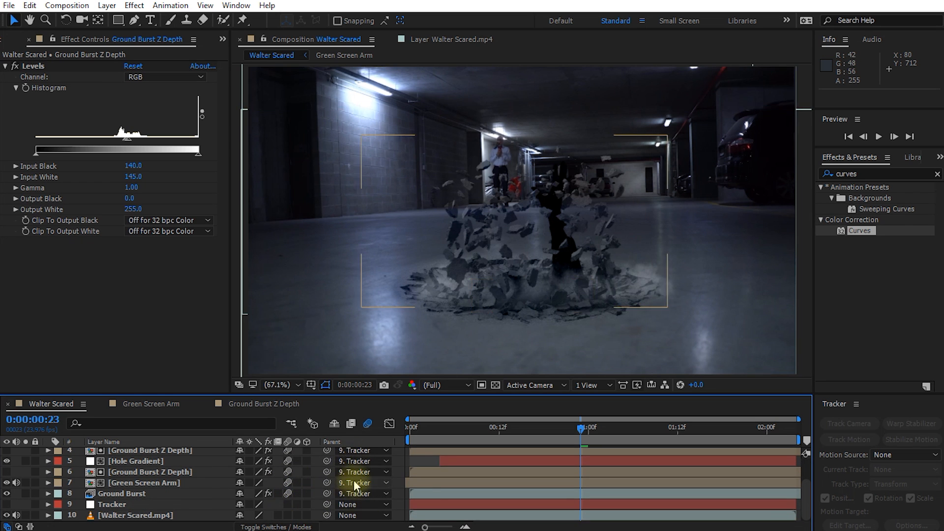
scroll(354, 480, "up", 3)
scroll(291, 513, "up", 1)
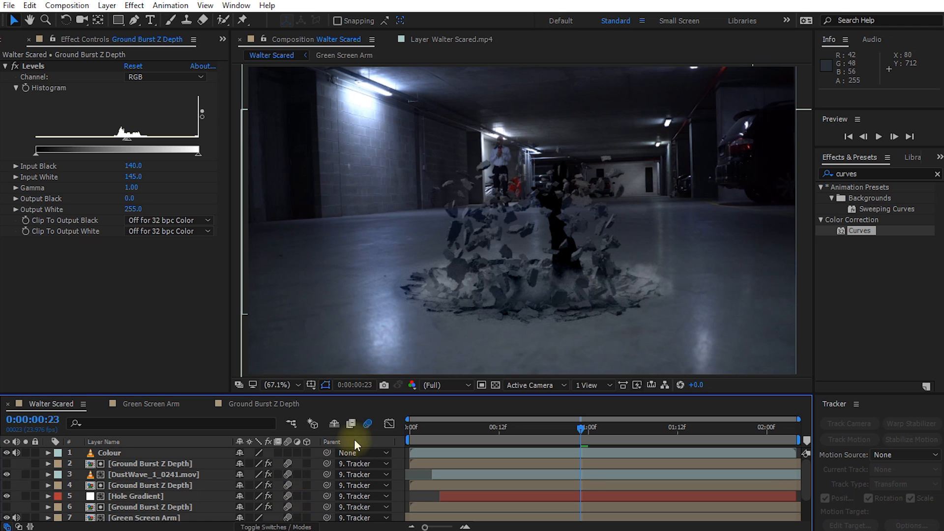
left_click(366, 424)
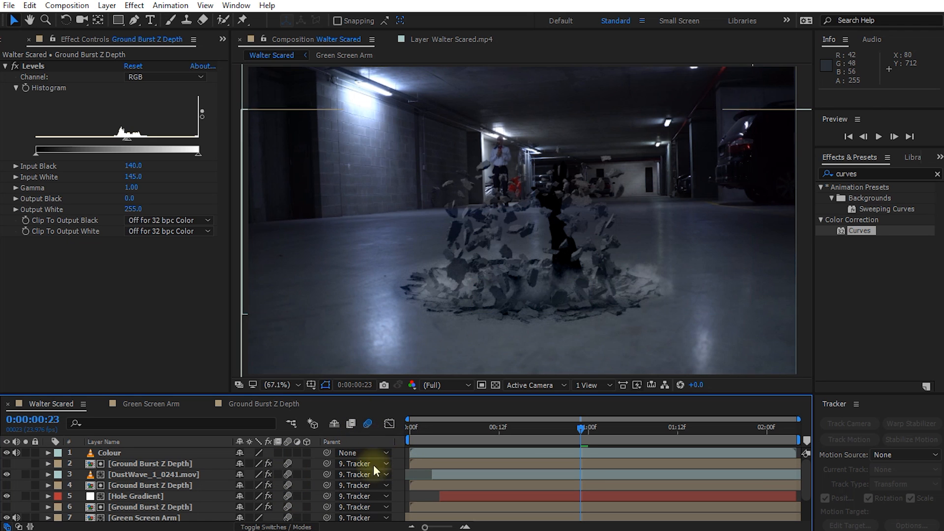
Pre-compose all layers of the composition into a new composition named Walter Scared Comp, moving all attributes into it
left_click(144, 454)
key("ctrl+a")
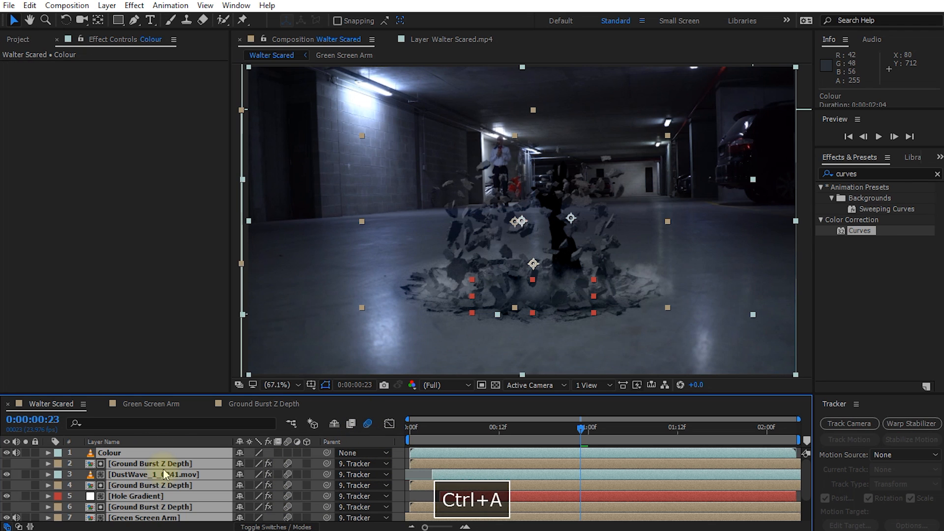
key("ctrl+shift+c")
type("Walter Scared Comp")
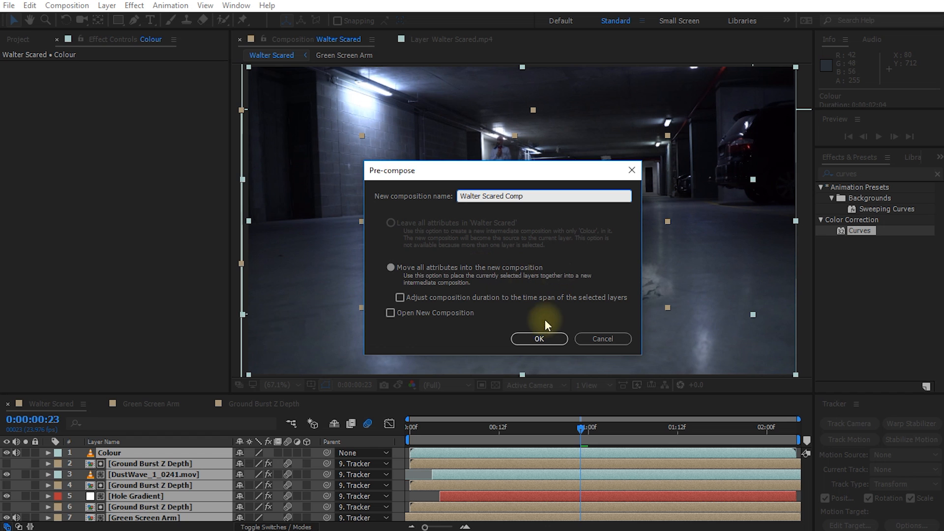
left_click(540, 339)
Return to the first frame and apply a Slider Control effect to the Walter Scared Comp layer
left_click_drag(581, 429, 414, 433)
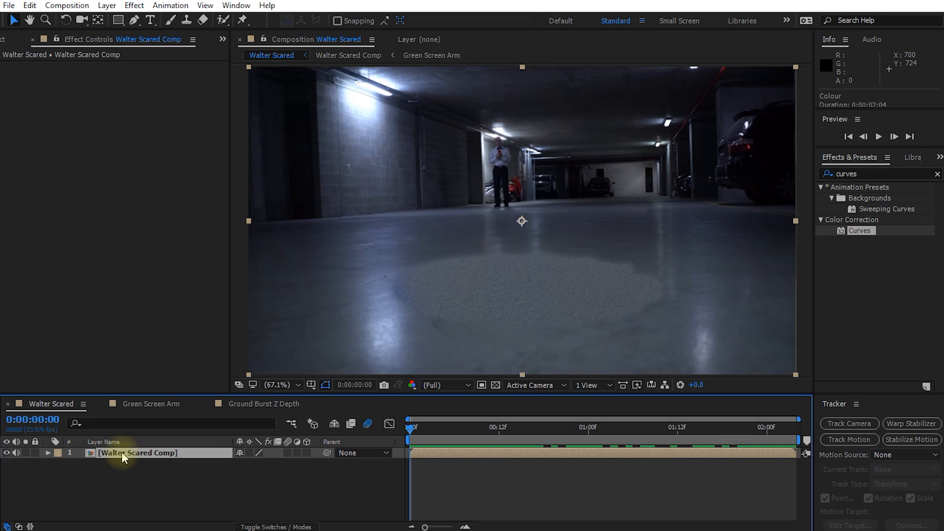
left_click(869, 176)
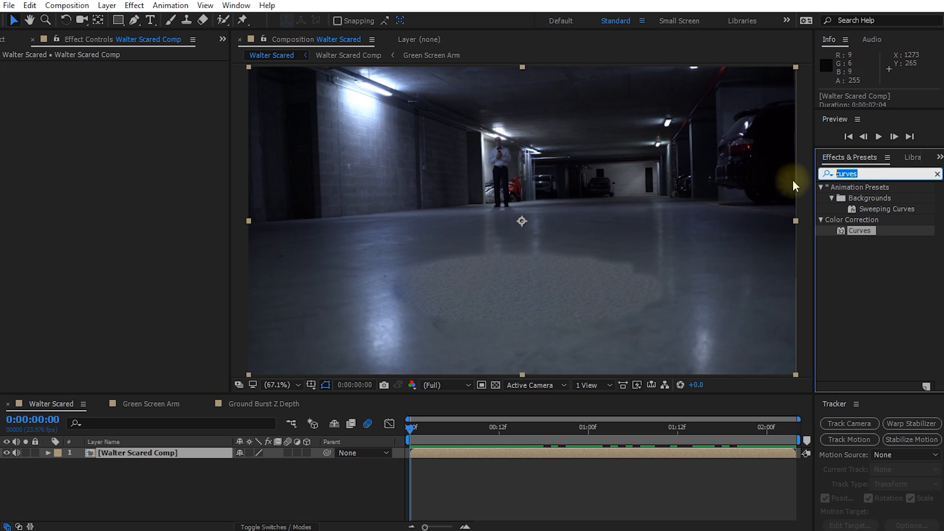
type("slider")
left_click_drag(862, 200, 706, 308)
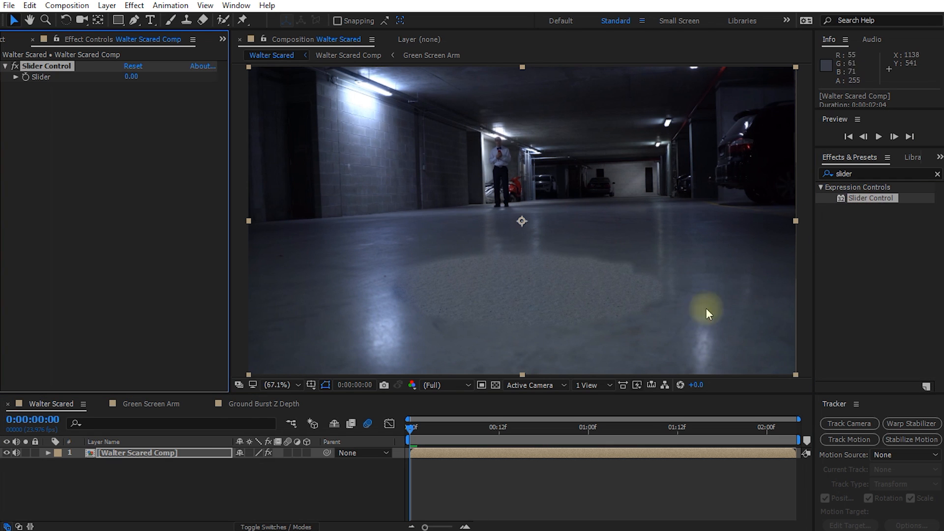
Give the Walter Scared Comp layer's Position the expression wiggle(24, effect("Slider Control")("Slider"))
left_click(140, 454)
key("p")
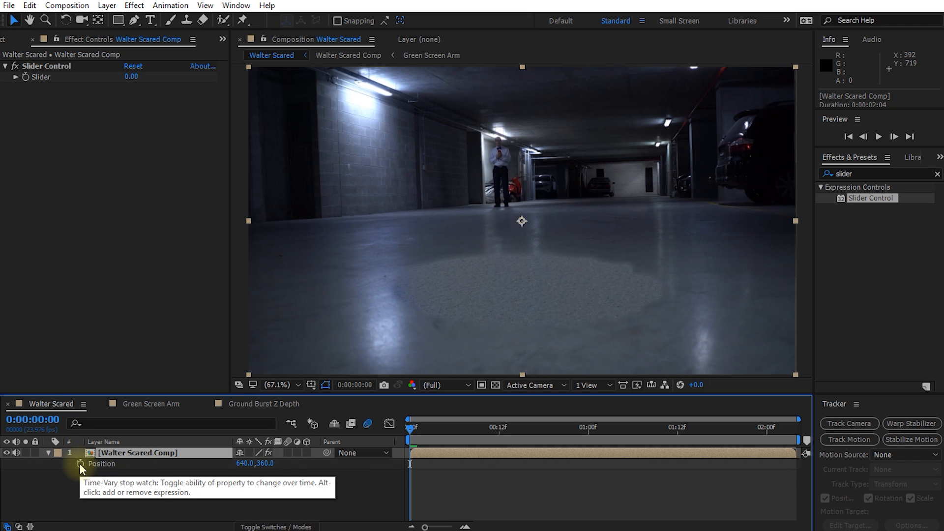
left_click(80, 464, "alt")
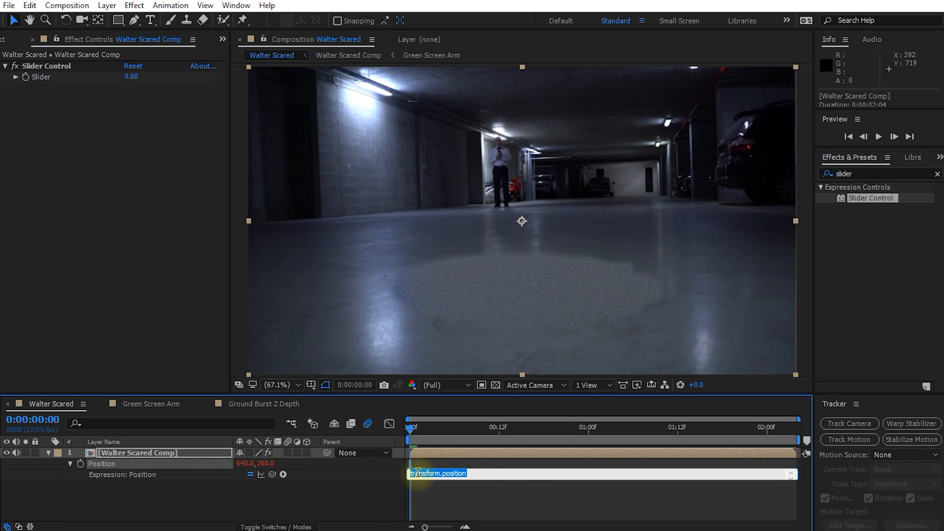
type("wiggle(24")
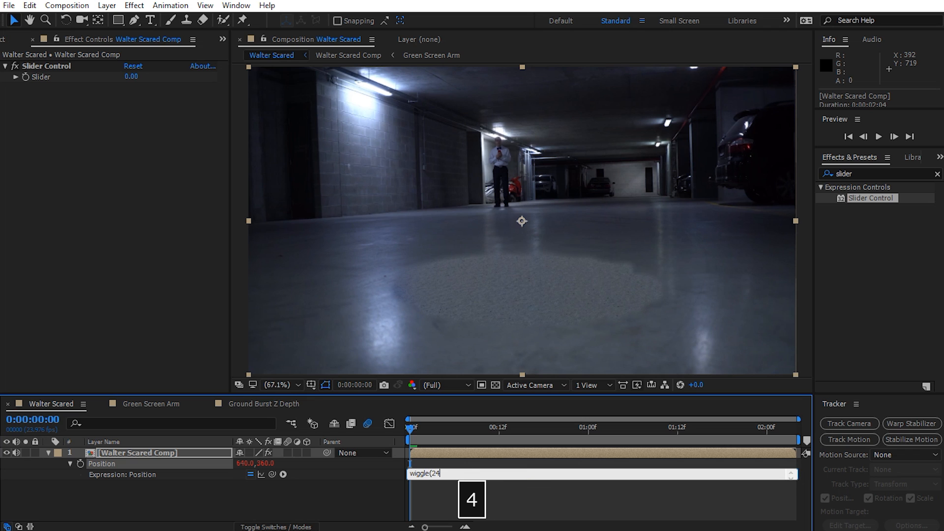
type(",")
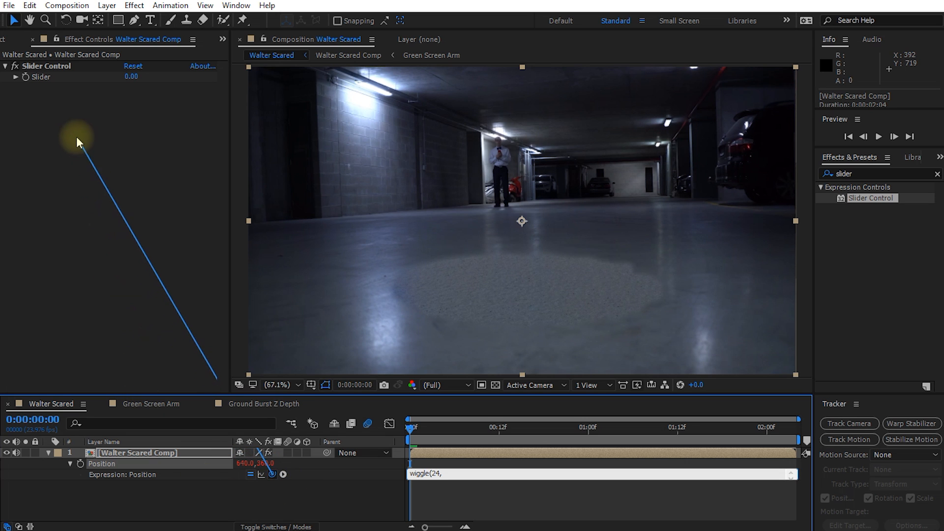
left_click_drag(64, 99, 48, 78)
type(")(\"Slider\"))")
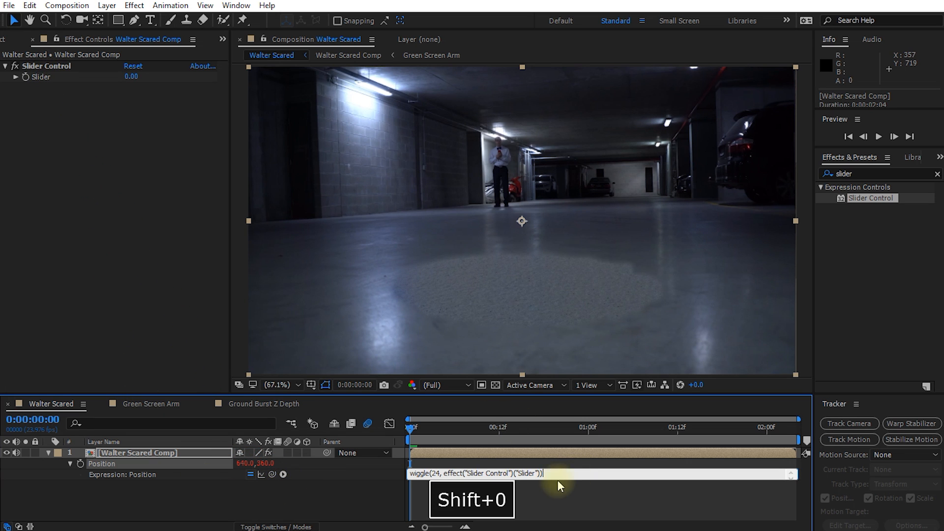
left_click(485, 512)
Start keyframing the Slider at 0:00:00:07 with a value of 15
left_click_drag(418, 430, 380, 436)
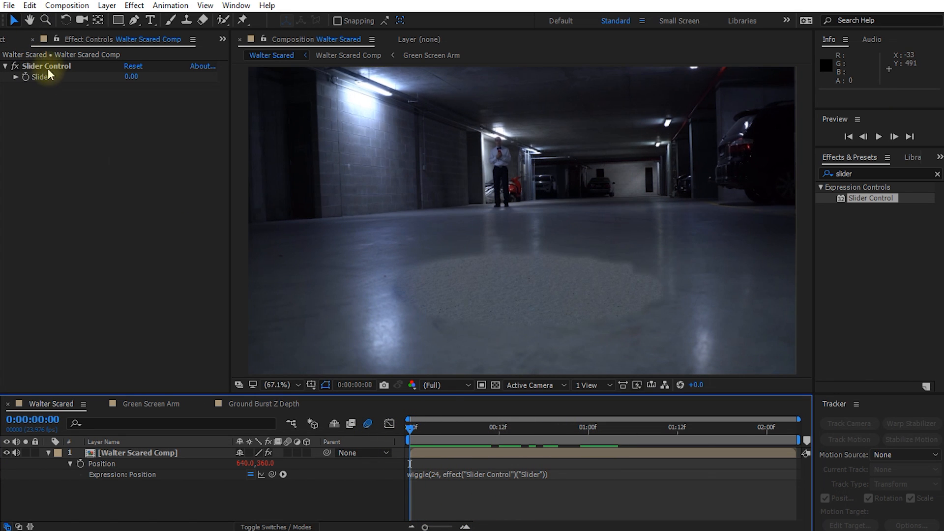
left_click_drag(414, 425, 464, 438)
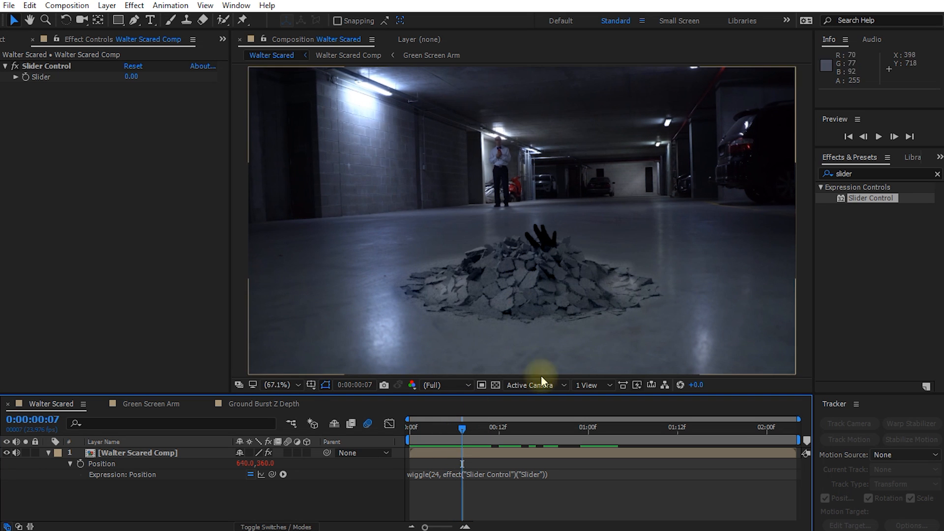
left_click(26, 80)
left_click(131, 76)
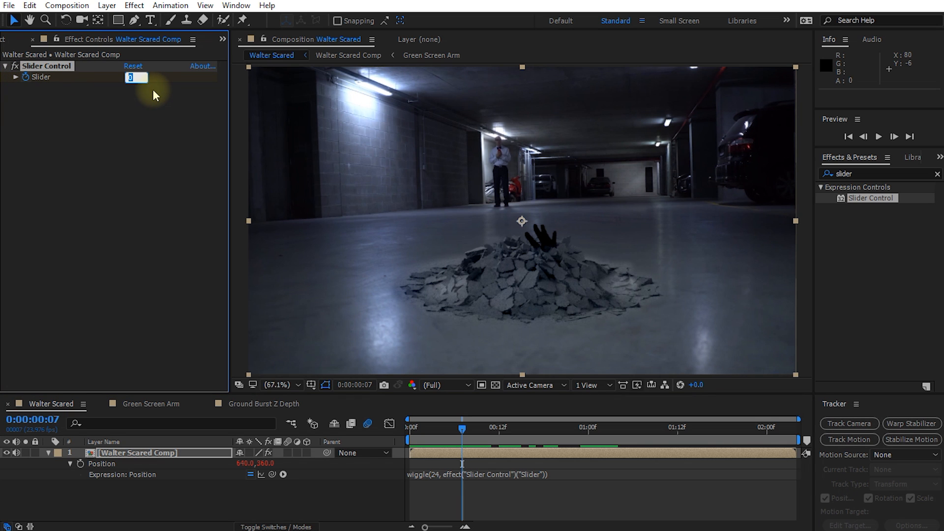
type("15")
key("Return")
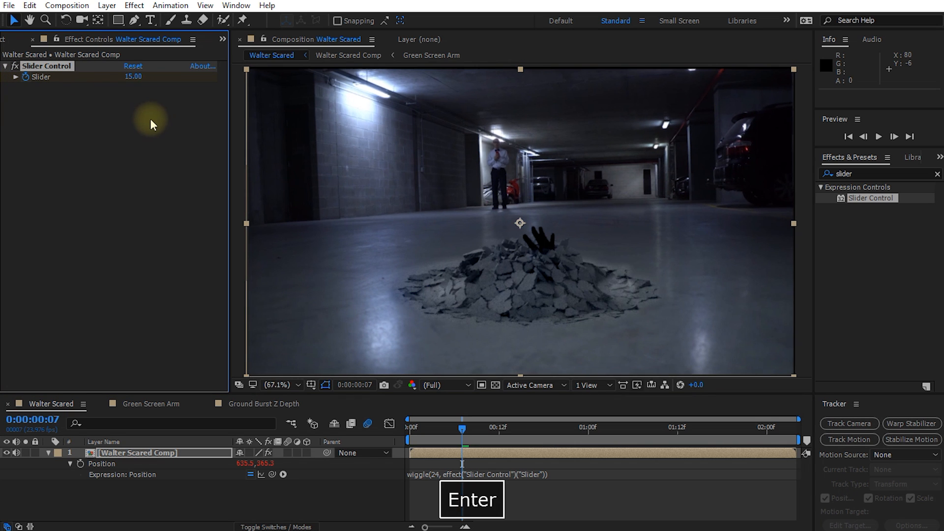
Step back four frames to 0:00:00:03 and keyframe the Slider at 0
key("Page_Up")
key("Page_Up")
key("Page_Up")
key("Page_Up")
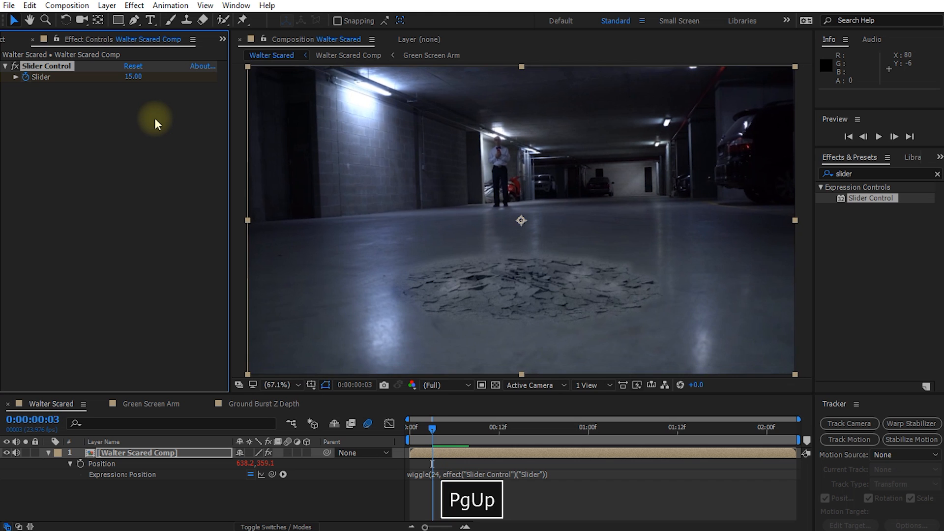
left_click(131, 76)
type("0")
left_click(130, 106)
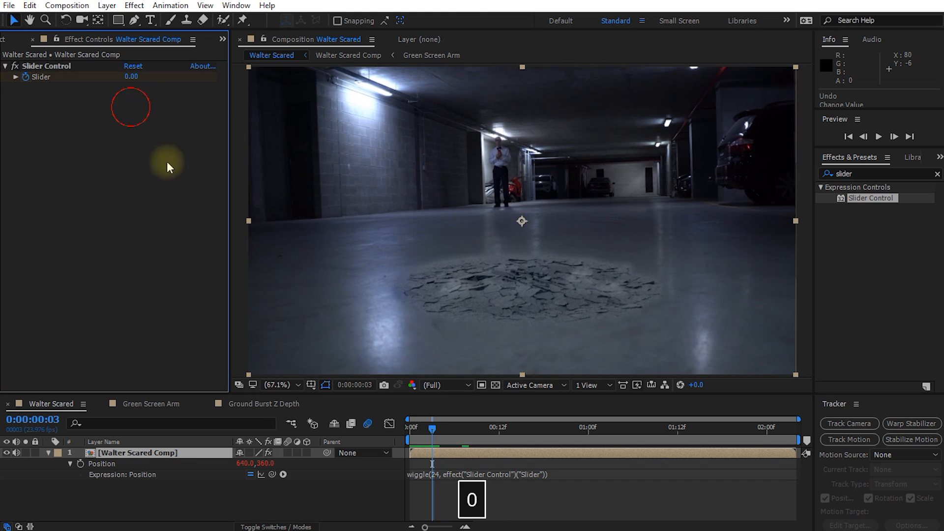
Reveal the layer's keyframes, set the Slider to 0 at 0:00:01:04, and move that keyframe to 0:00:01:08
key("u")
left_click_drag(435, 438, 617, 448)
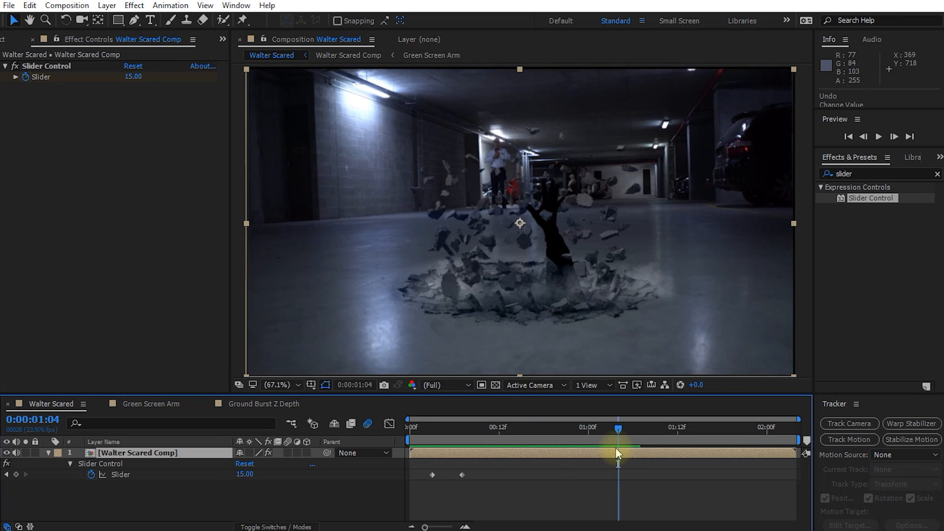
left_click(133, 77)
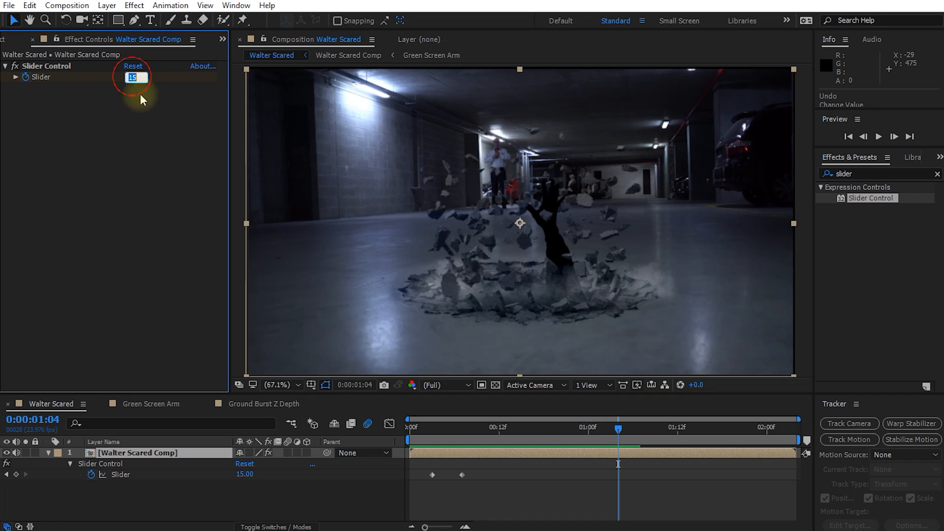
type("0")
key("Return")
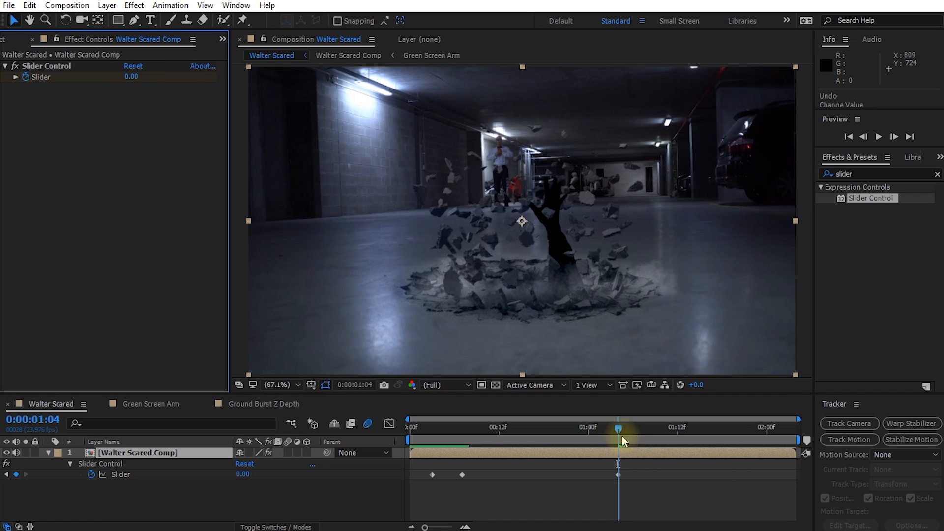
left_click_drag(622, 436, 649, 475)
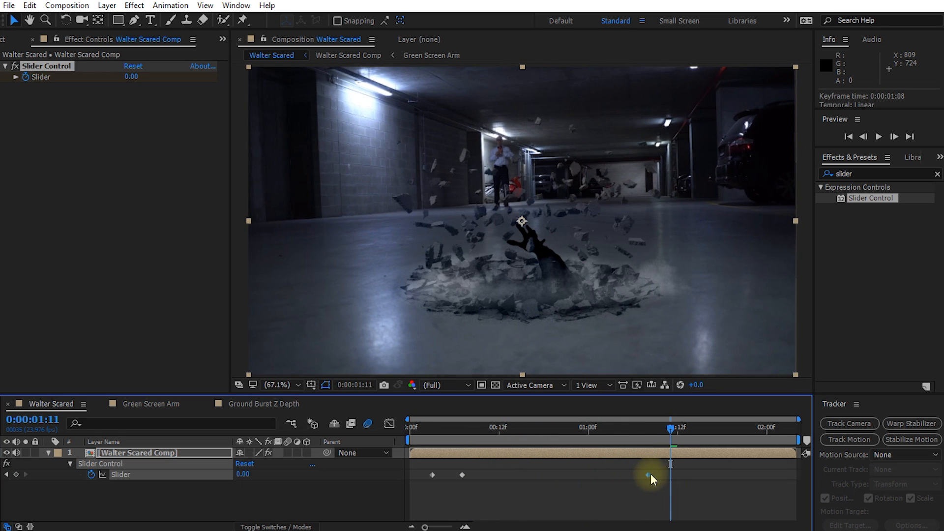
Apply Easy Ease to all three Slider keyframes and scrub the shake back to 0:00:00:17
left_click_drag(707, 498, 432, 467)
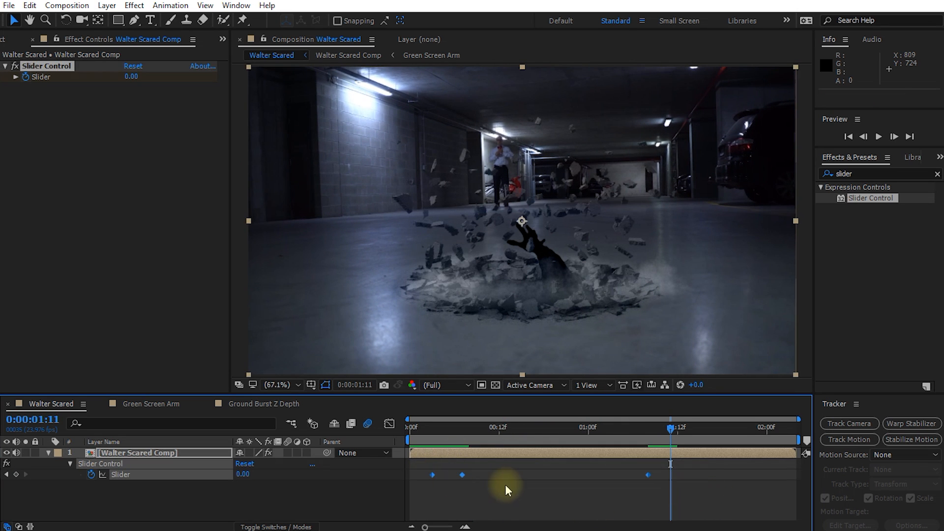
left_click_drag(637, 427, 535, 447)
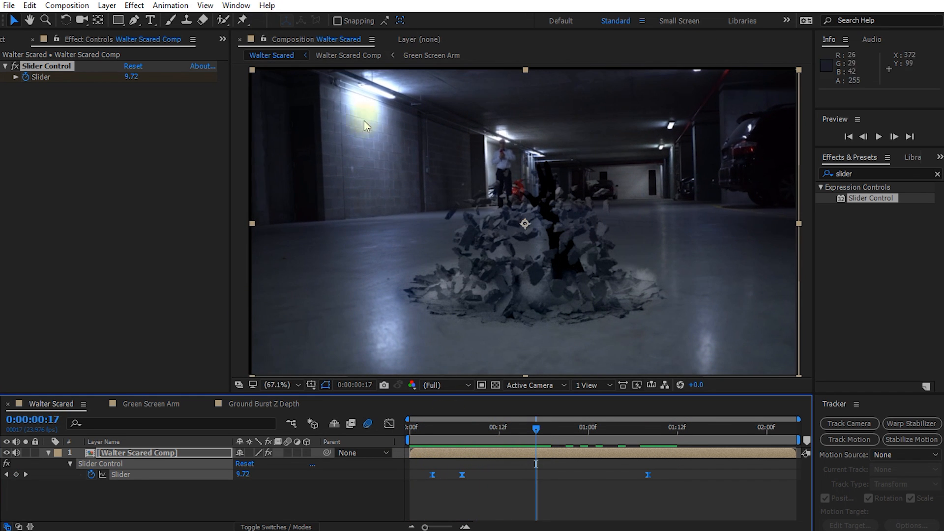
Find the Motion Tile effect and apply it to the Walter Scared Comp layer
double_click(844, 174)
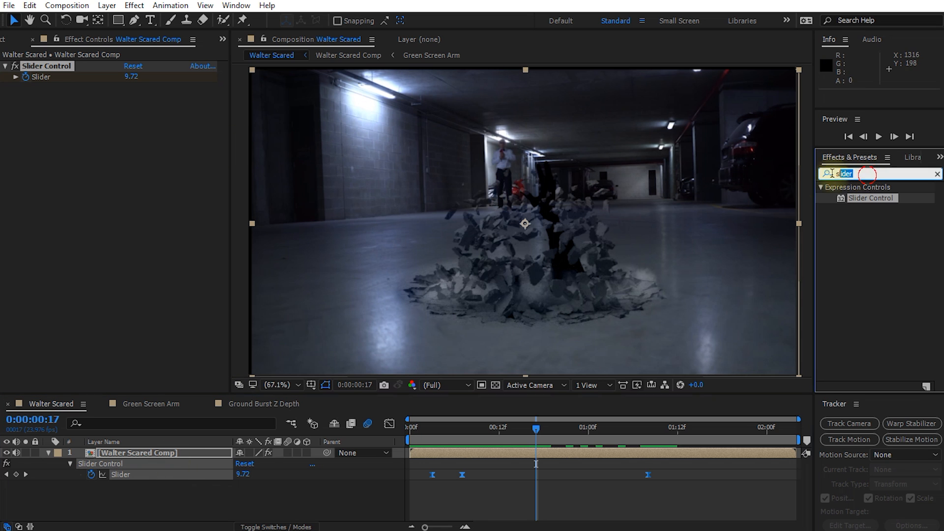
type("motion")
left_click_drag(866, 231, 140, 455)
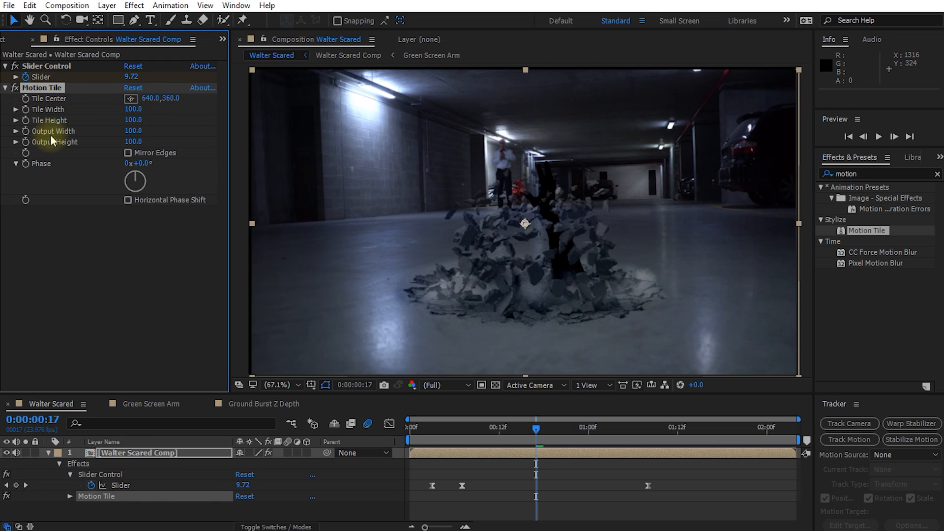
Set Motion Tile's Output Width and Output Height to 150 and enable Mirror Edges
type("150")
key("Tab")
type("150")
key("Tab")
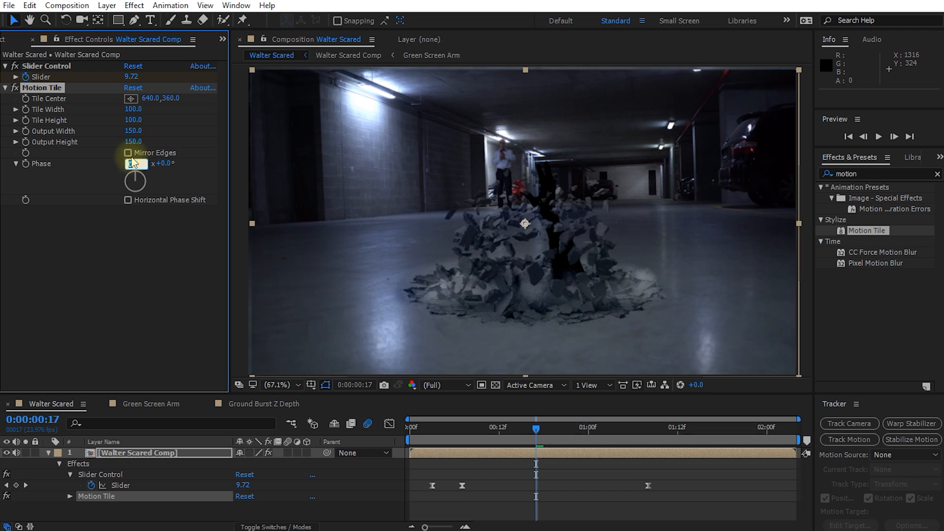
mouse_move(536, 429)
left_mouse_down()
mouse_move(459, 433)
mouse_move(559, 439)
mouse_move(532, 435)
left_mouse_up()
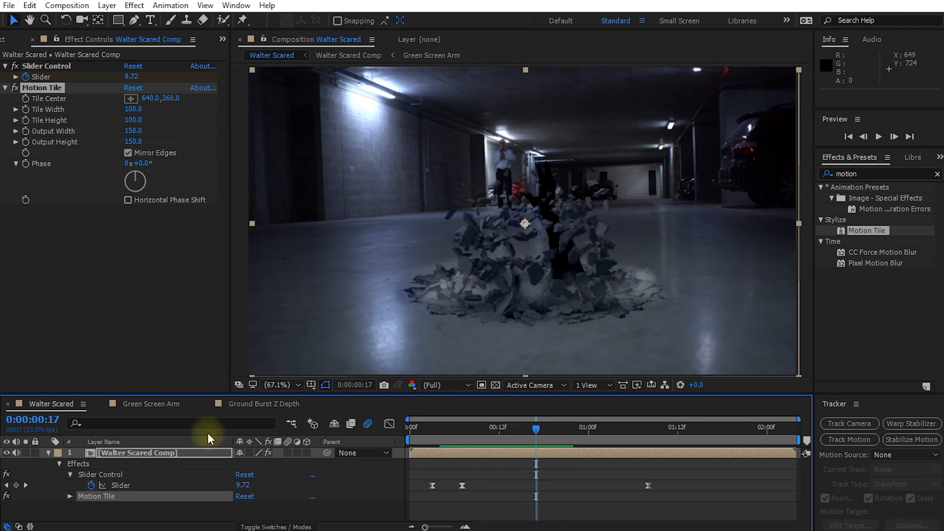
Enable motion blur on the Walter Scared Comp layer and collapse its properties
left_click(164, 454)
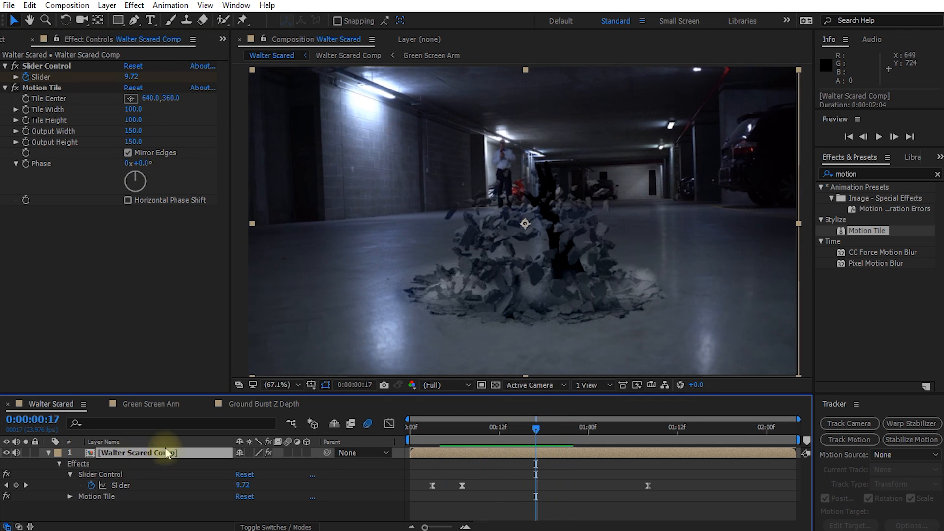
left_click(289, 452)
left_click(369, 425)
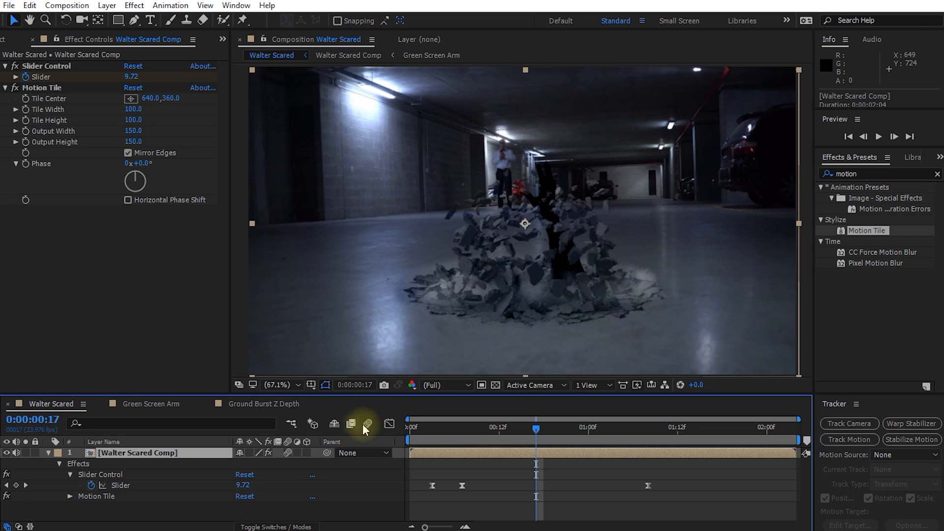
left_click(48, 453)
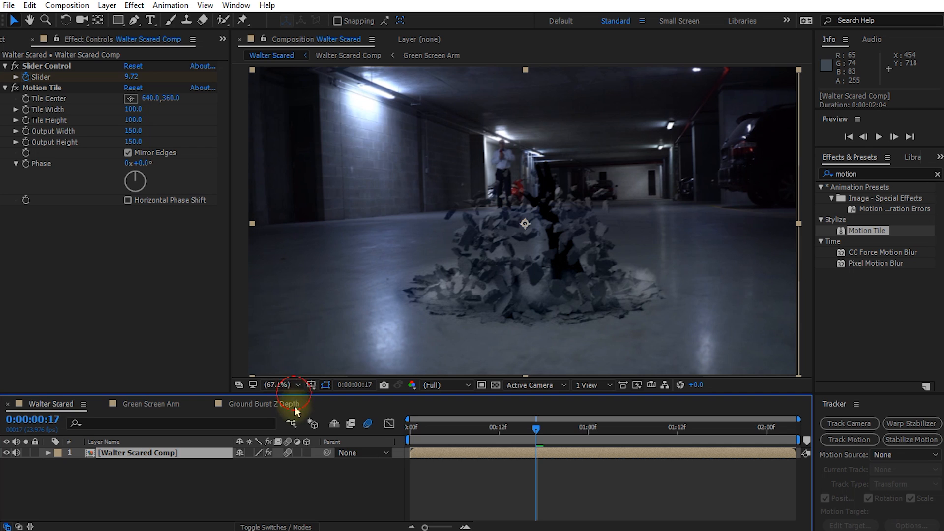
Enlarge the composition view and play a preview of the shot from 0:00:00:00
left_click_drag(295, 407, 297, 424)
left_click_drag(229, 334, 202, 334)
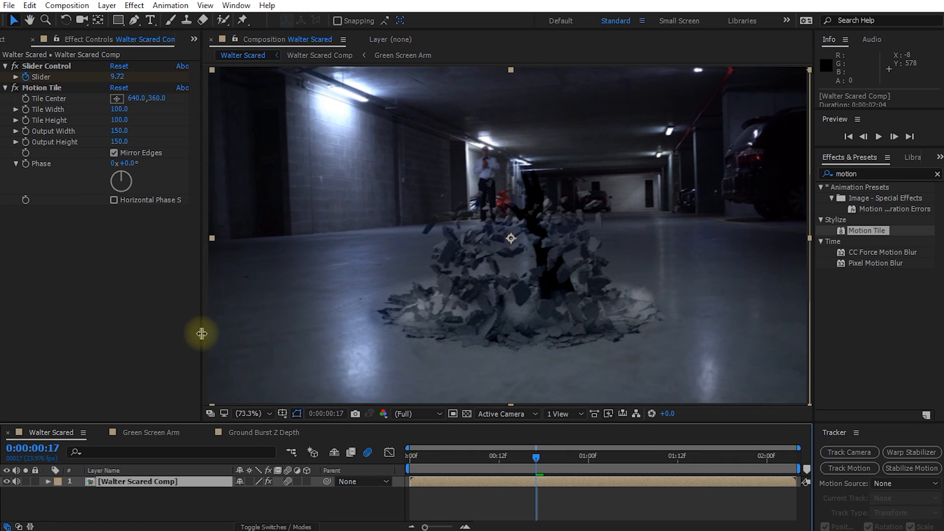
left_click_drag(513, 456, 379, 456)
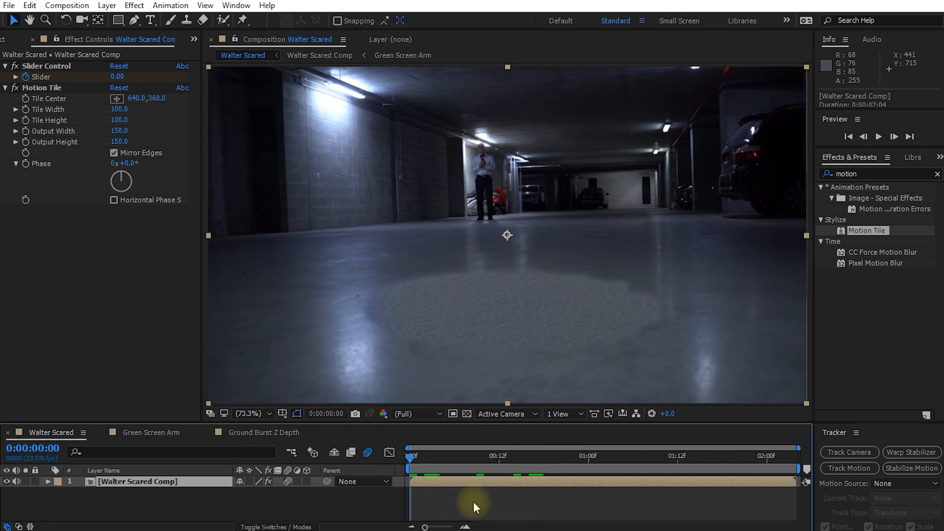
key("shift+space")
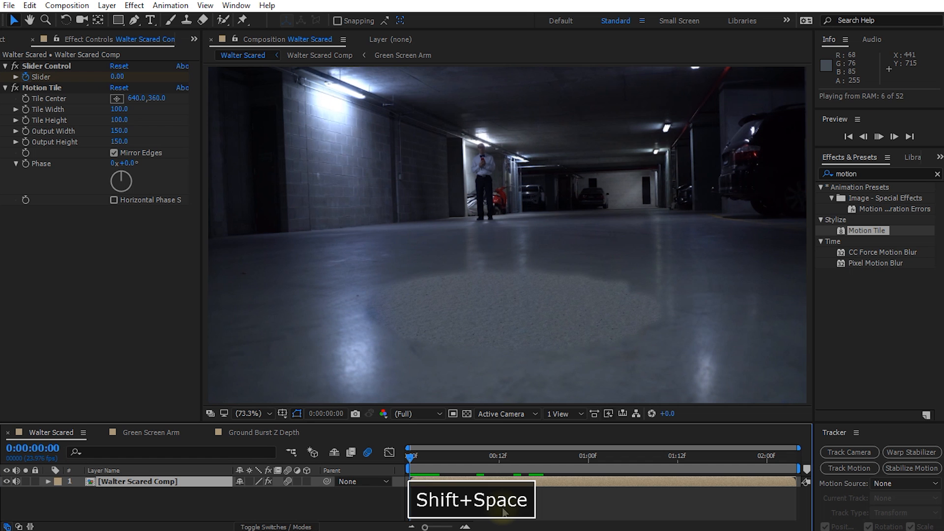